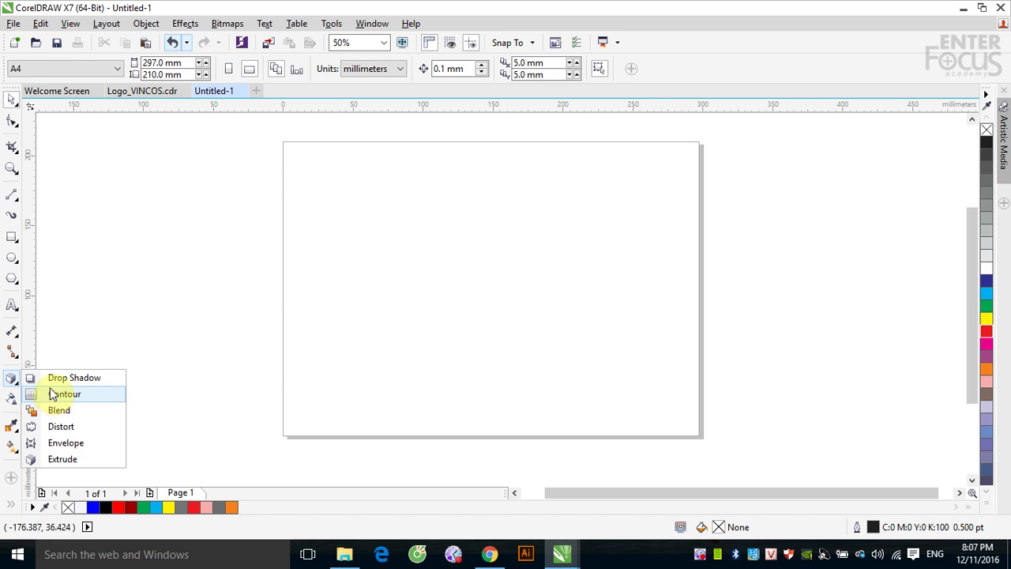
Draw a square about 85 mm wide near the page centre and fill it with red
click(11, 237)
drag(387, 229, 507, 349)
click(11, 106)
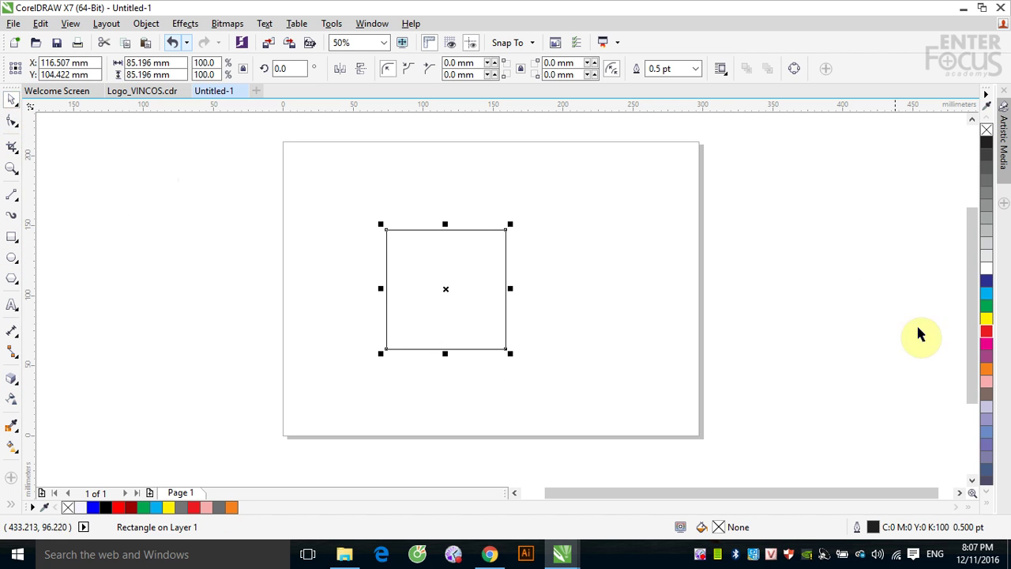
click(987, 332)
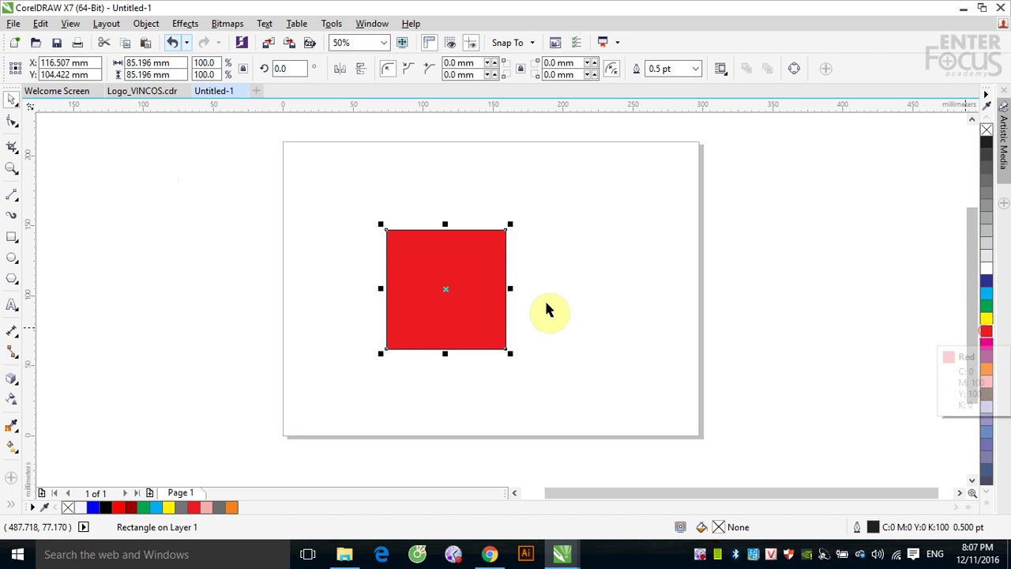
Apply an Envelope to the red square and pull its four side midpoint nodes outward in Unconstrained mode to distort it
click(12, 380)
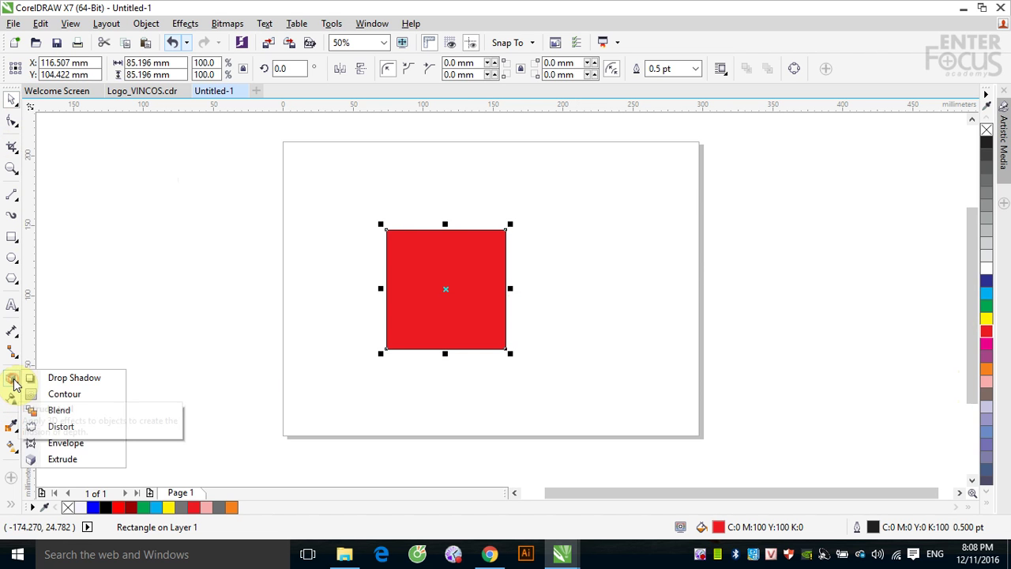
click(61, 447)
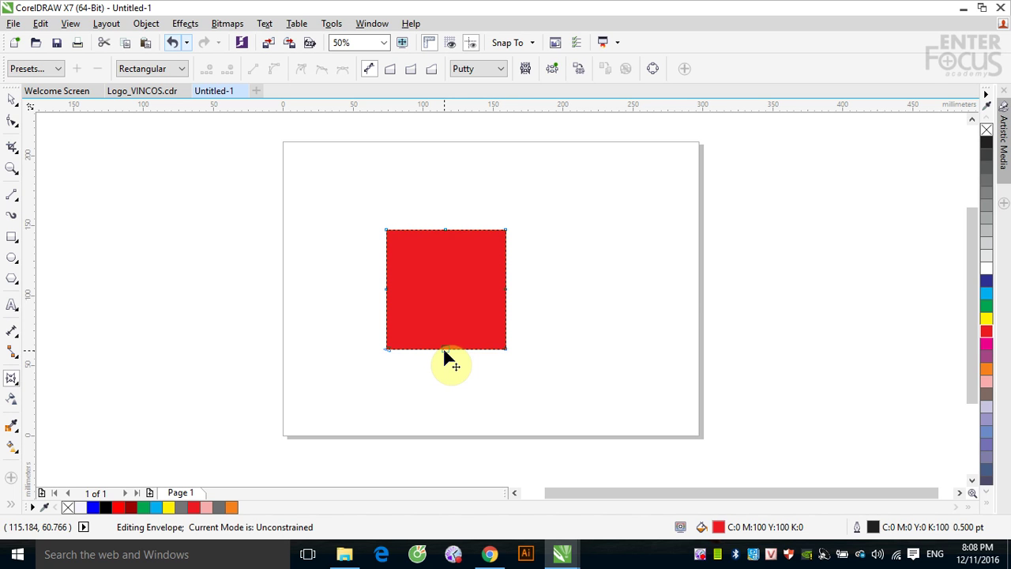
click(449, 231)
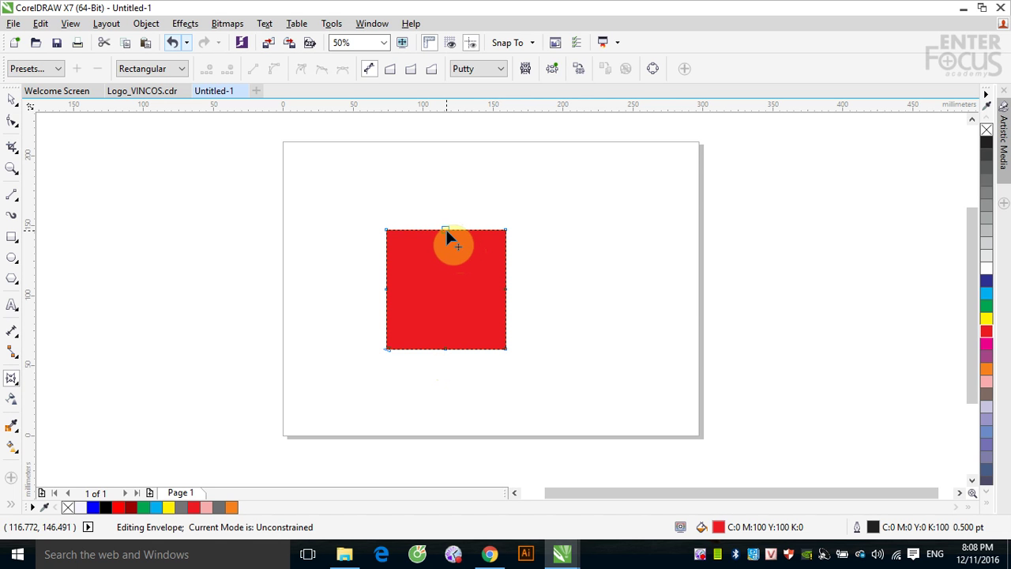
drag(446, 231, 446, 158)
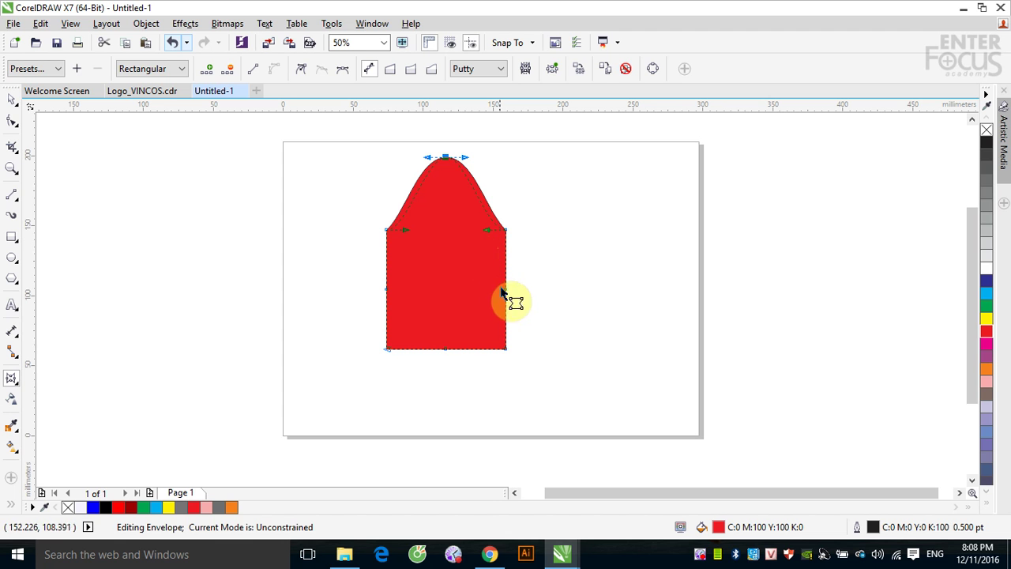
drag(507, 287, 626, 286)
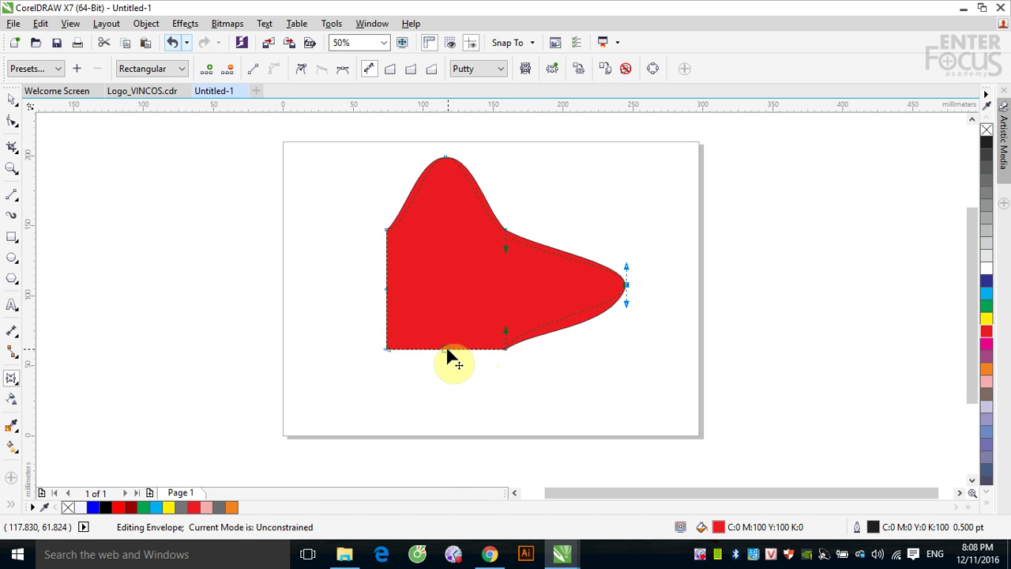
drag(447, 353, 314, 452)
drag(386, 288, 228, 218)
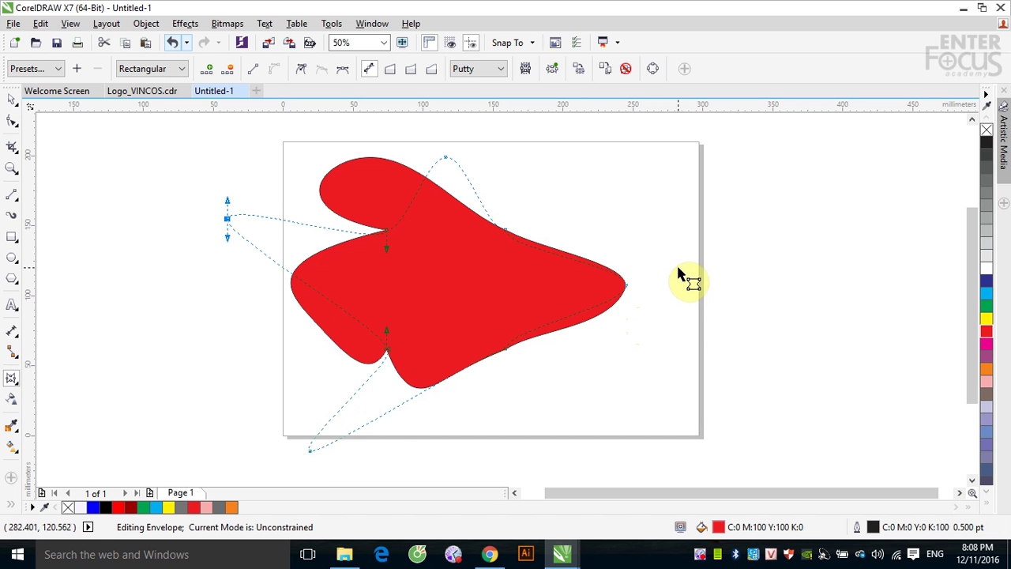
Lengthen both direction handles of the envelope's top middle node to reshape the upper part of the red shape
click(424, 172)
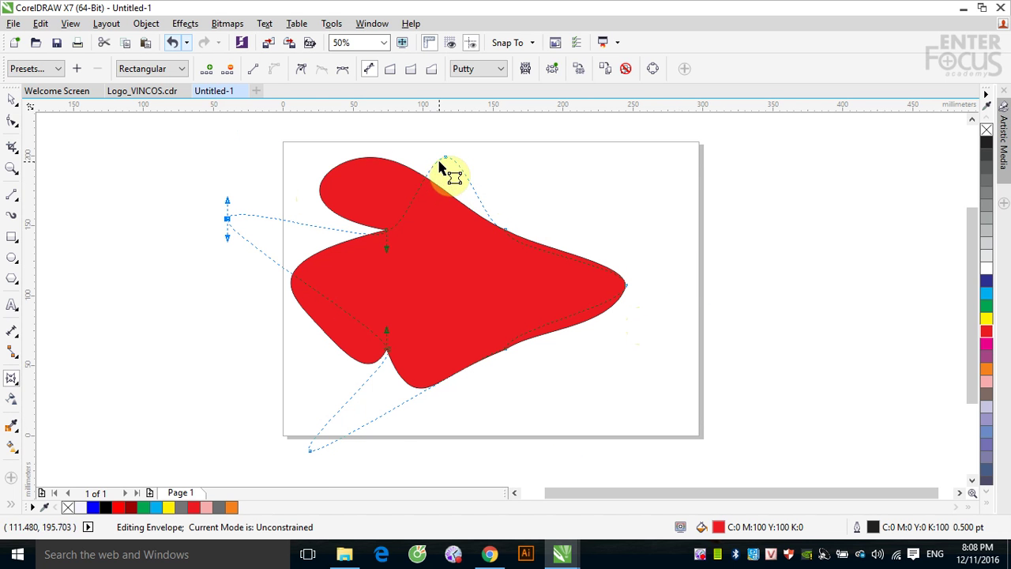
click(445, 157)
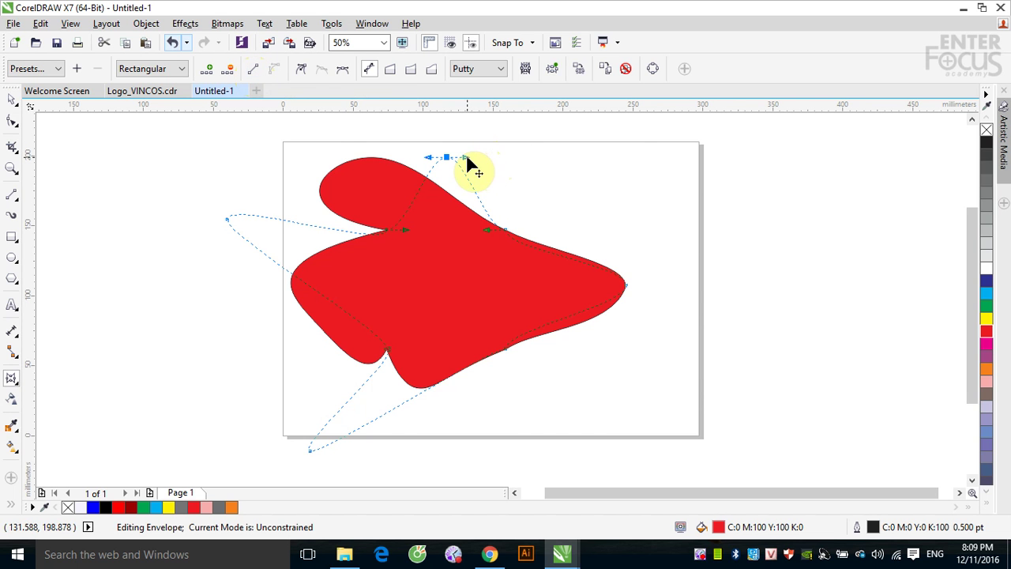
drag(467, 158, 515, 157)
drag(428, 157, 284, 141)
drag(374, 161, 289, 158)
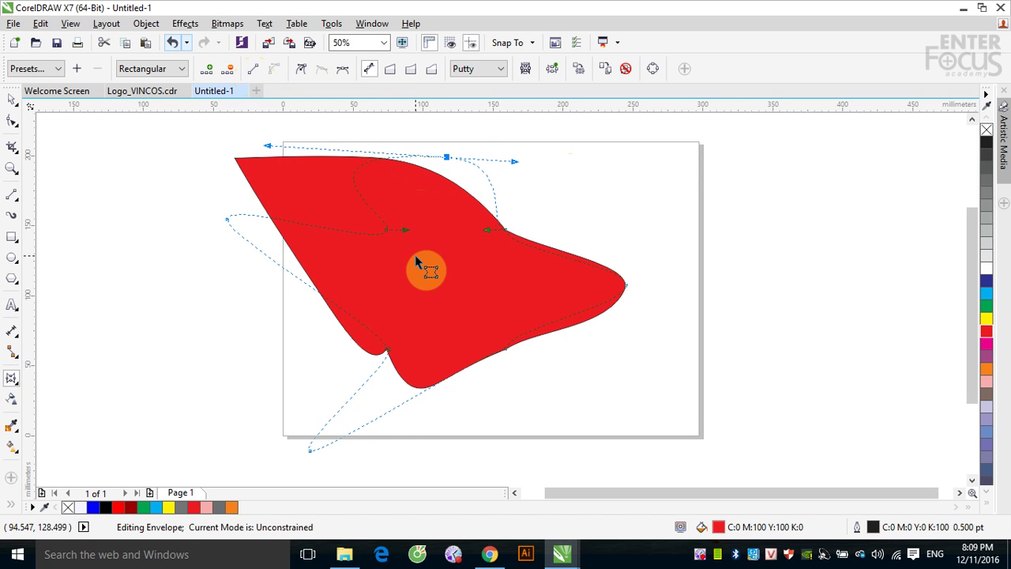
Convert the envelope segments at the top and right middle nodes to lines, then turn the right one back into a curve
click(253, 69)
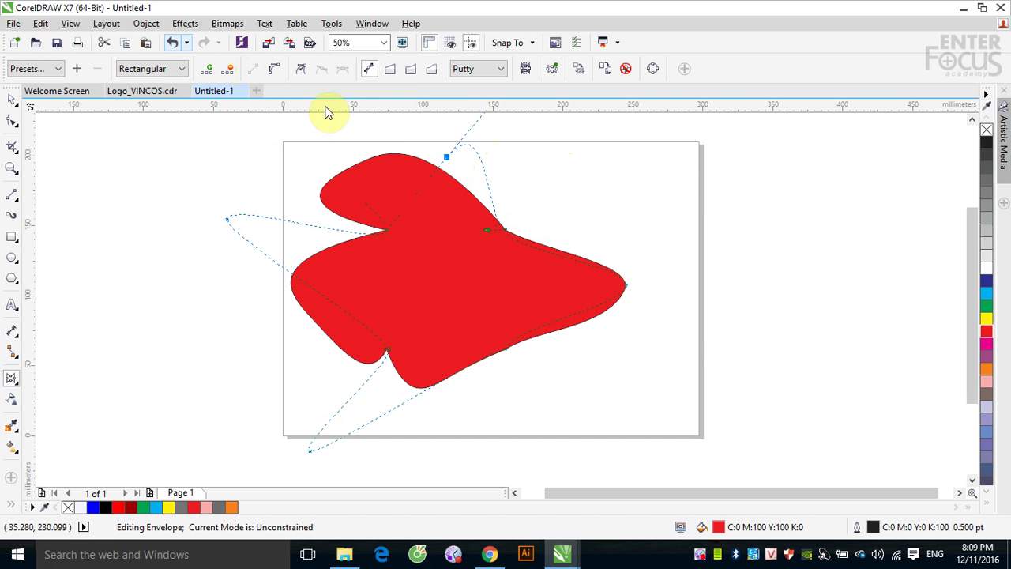
click(468, 232)
click(625, 284)
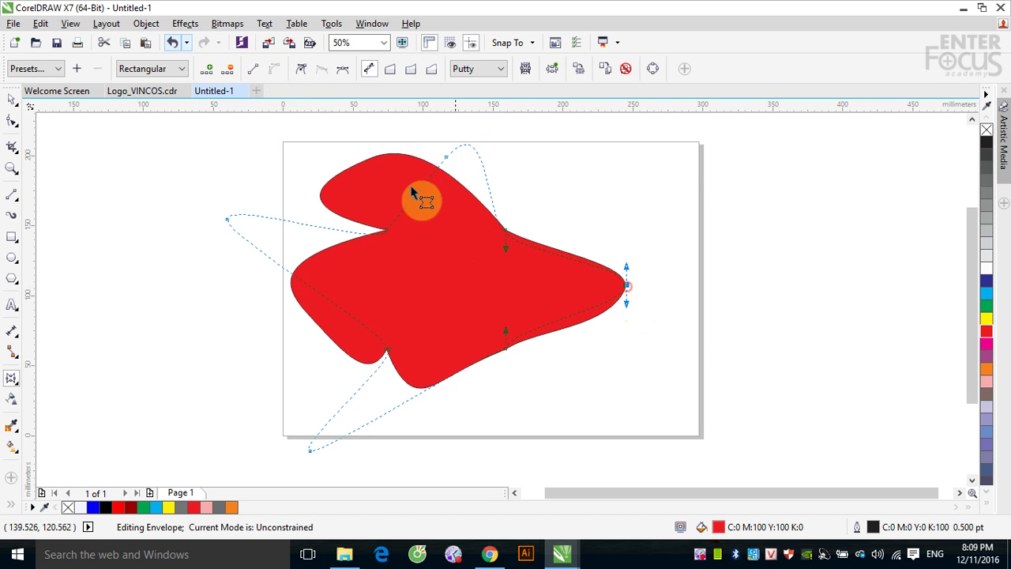
click(253, 70)
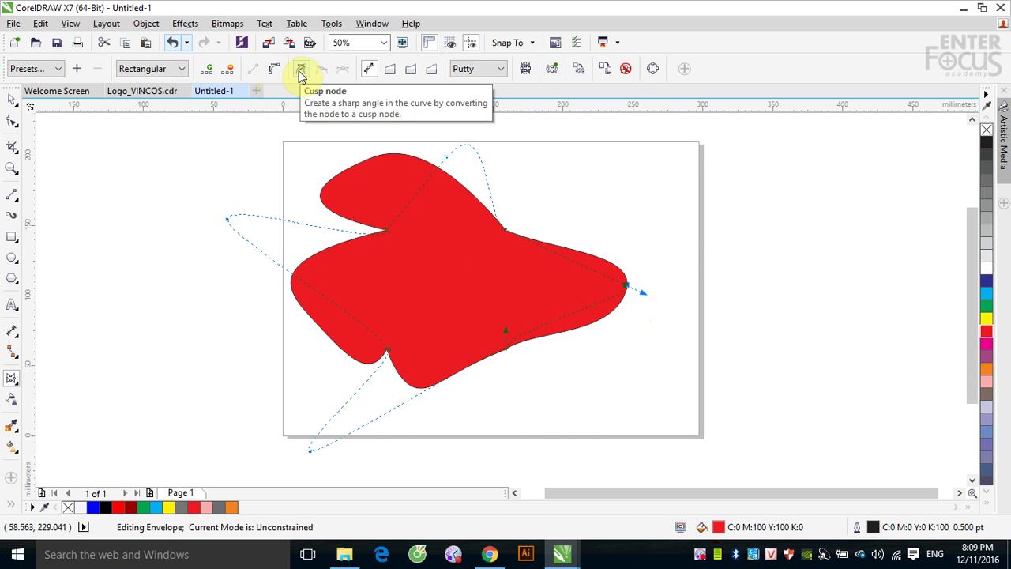
click(274, 71)
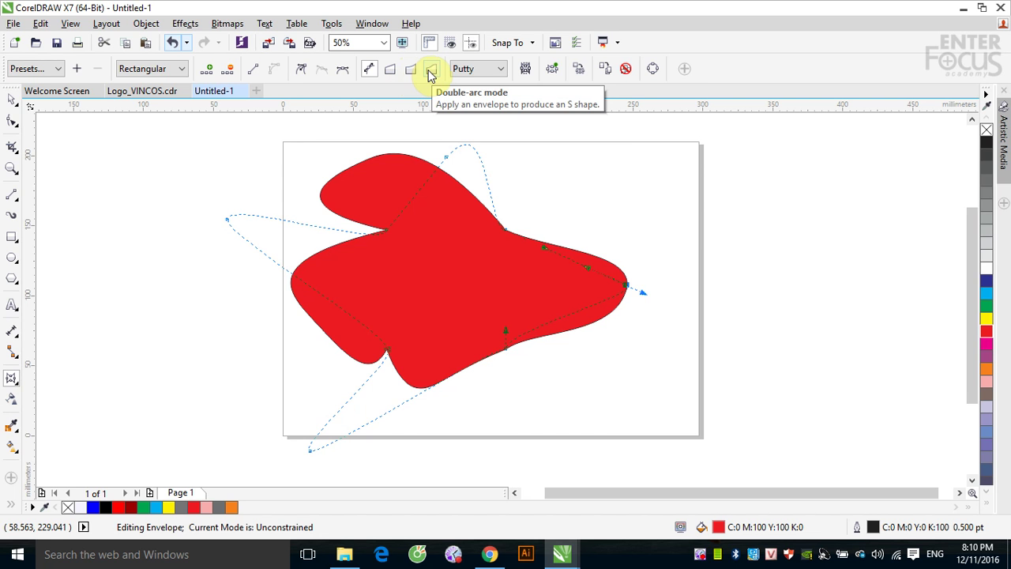
Delete the distorted red shape from the page
click(11, 99)
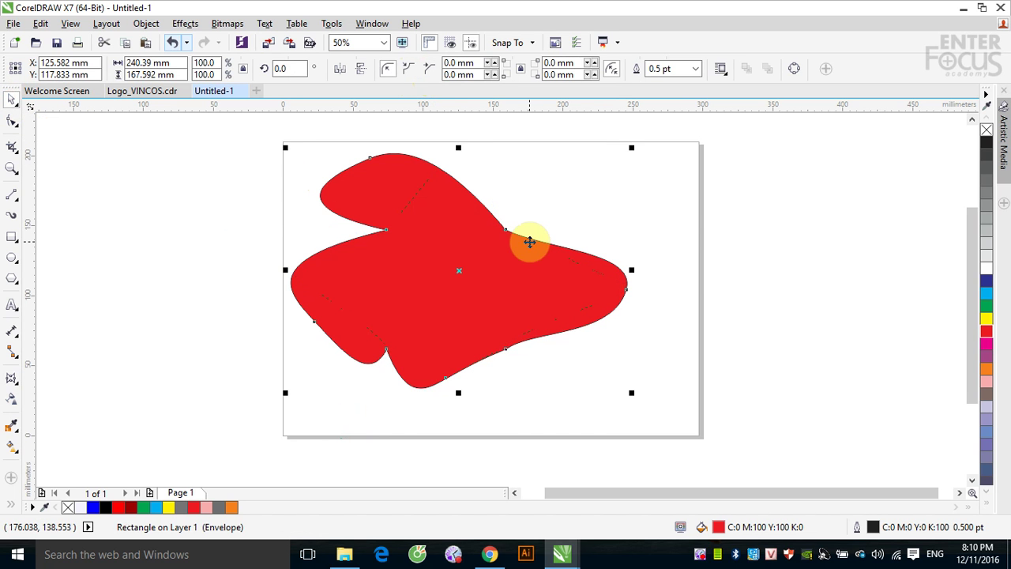
key(Delete)
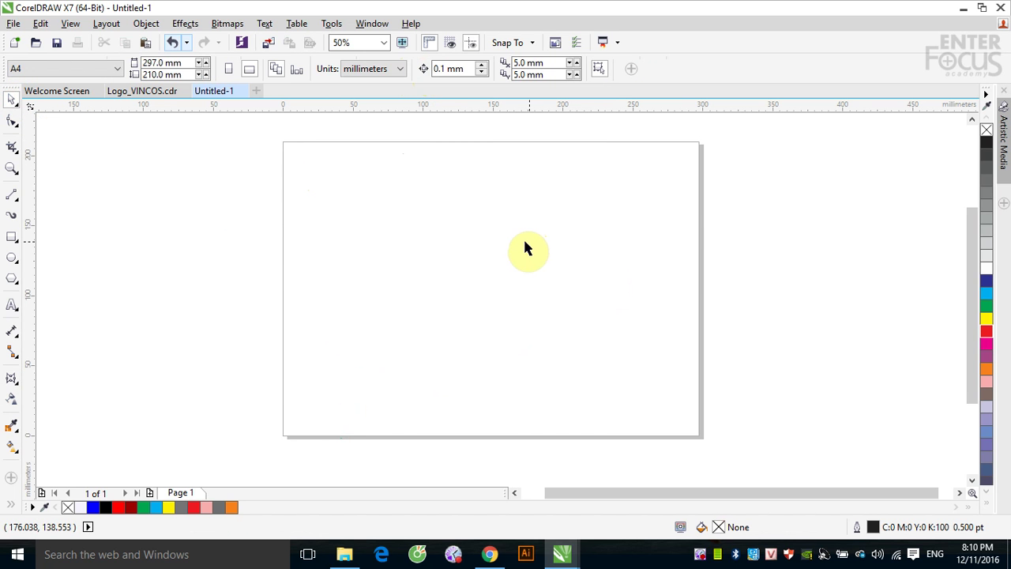
Add an artistic text letter "A" in Arial and enlarge it to about 156 pt
click(12, 304)
click(365, 295)
text(A)
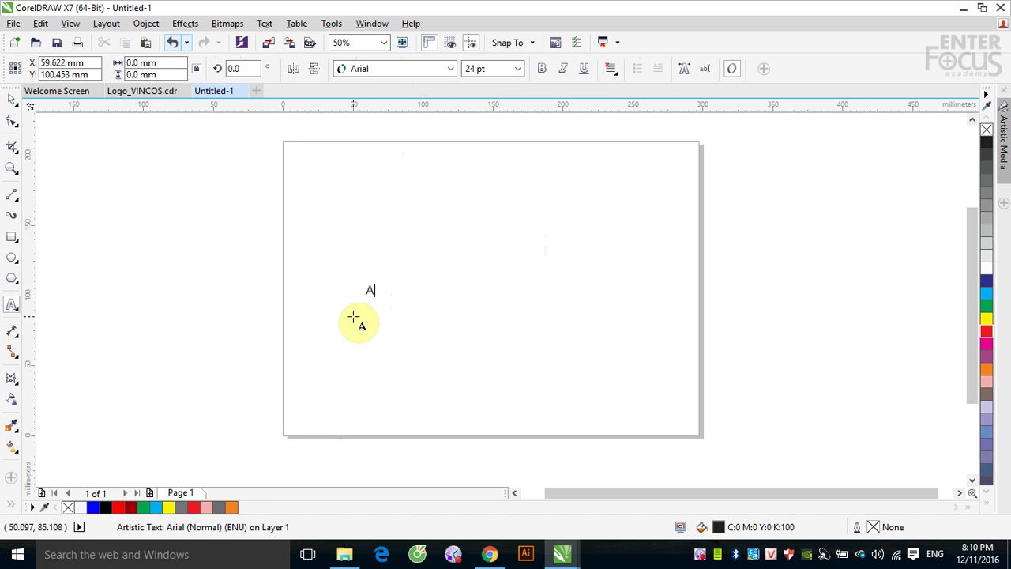
click(12, 99)
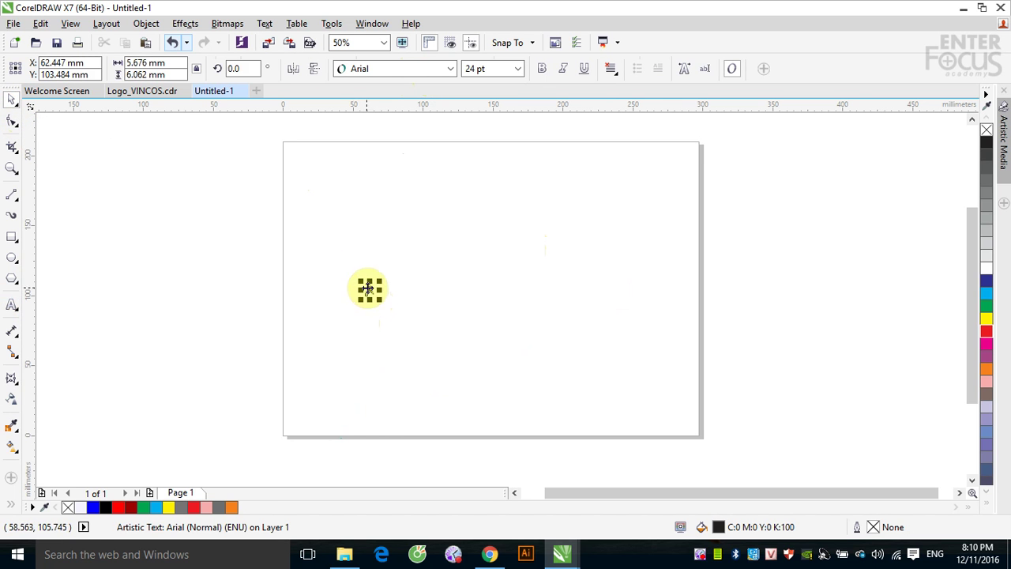
drag(381, 279, 412, 256)
Arrange the letter A and three copies of it in a vertical column along the page's left side
drag(370, 298, 334, 414)
right_click(331, 287)
right_click(334, 350)
right_click(334, 413)
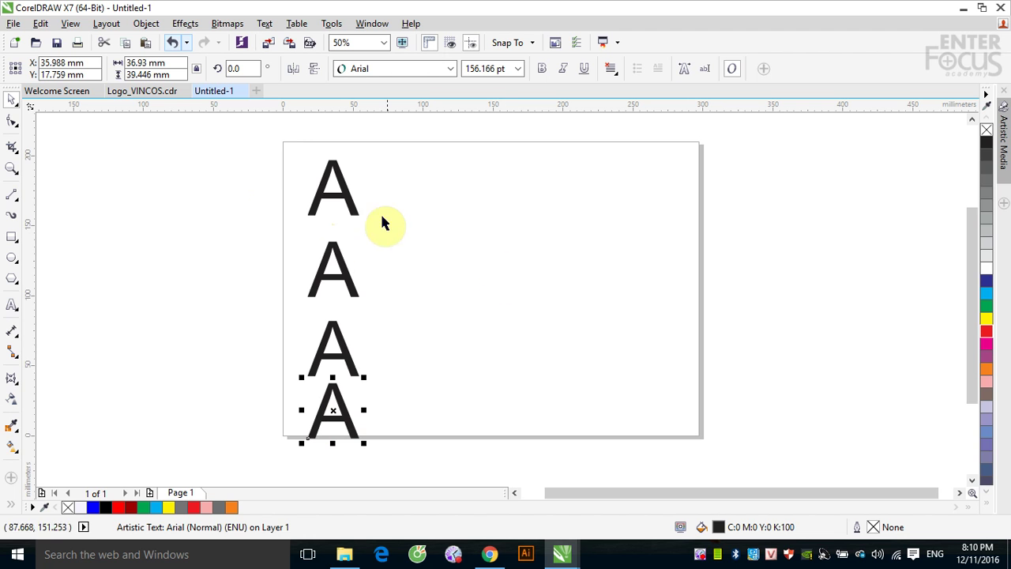
Place a vertical guideline at about 150 mm and pull the top letter's right middle envelope node to it in Unconstrained mode
click(348, 204)
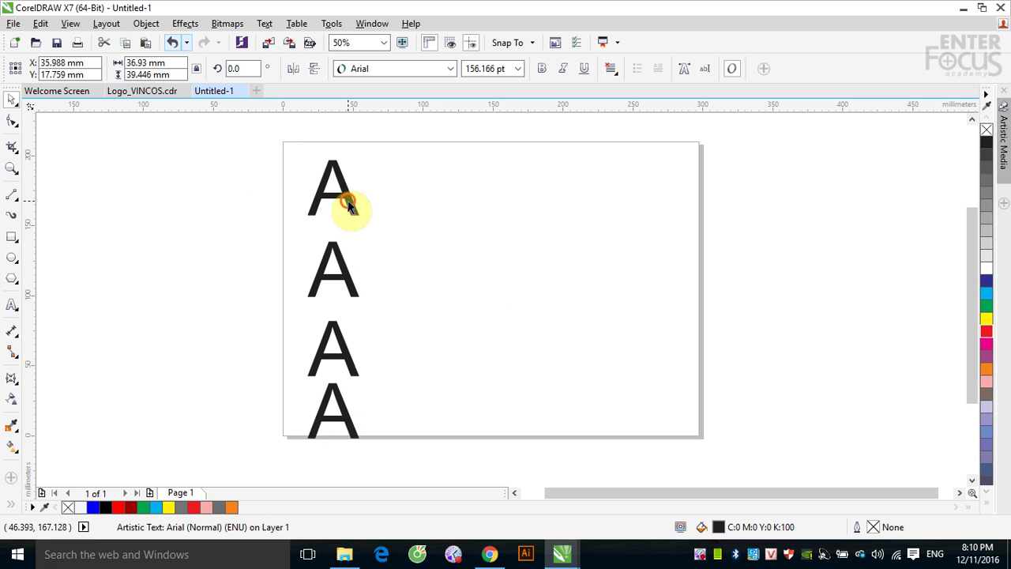
click(11, 378)
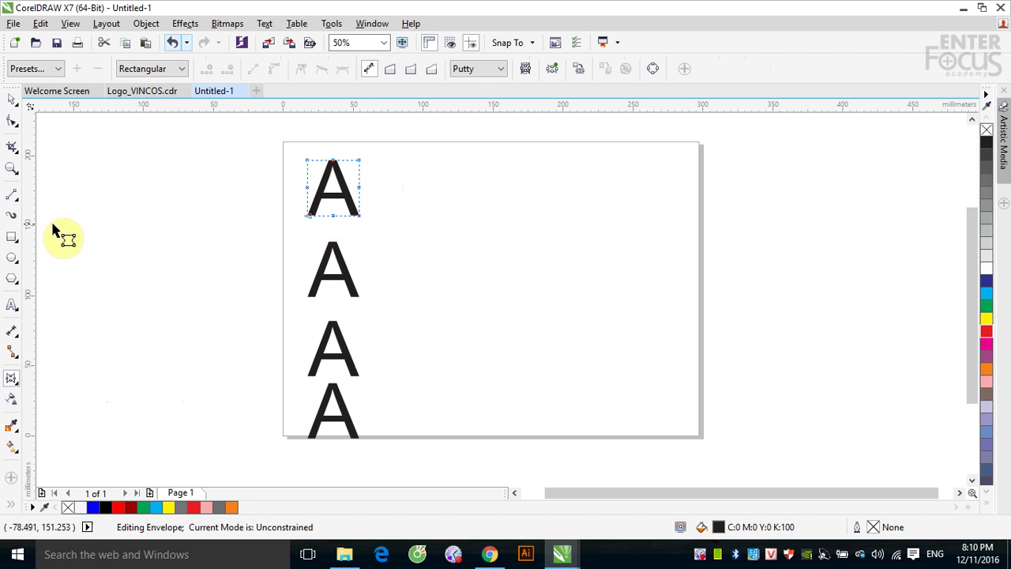
click(493, 226)
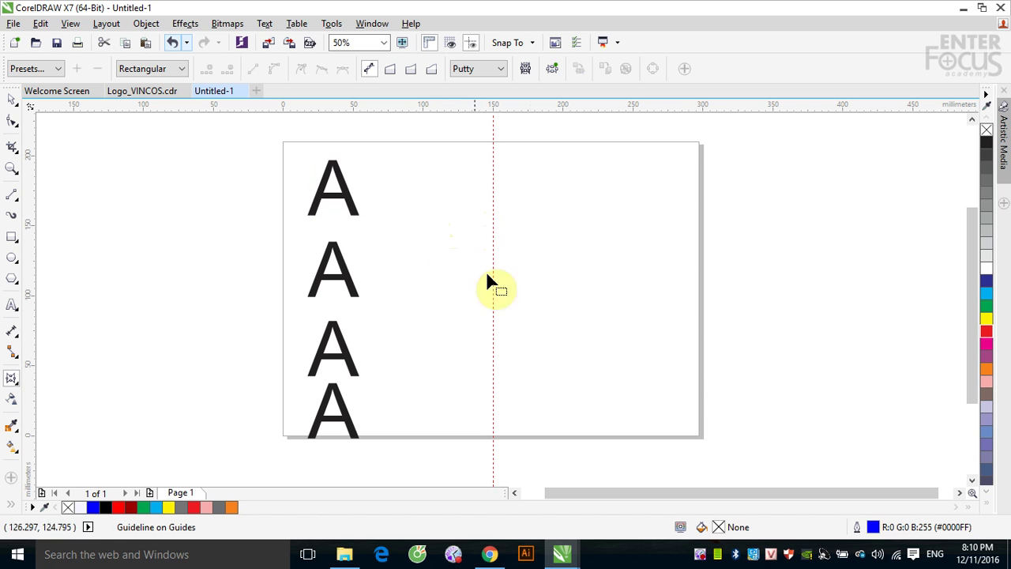
click(351, 204)
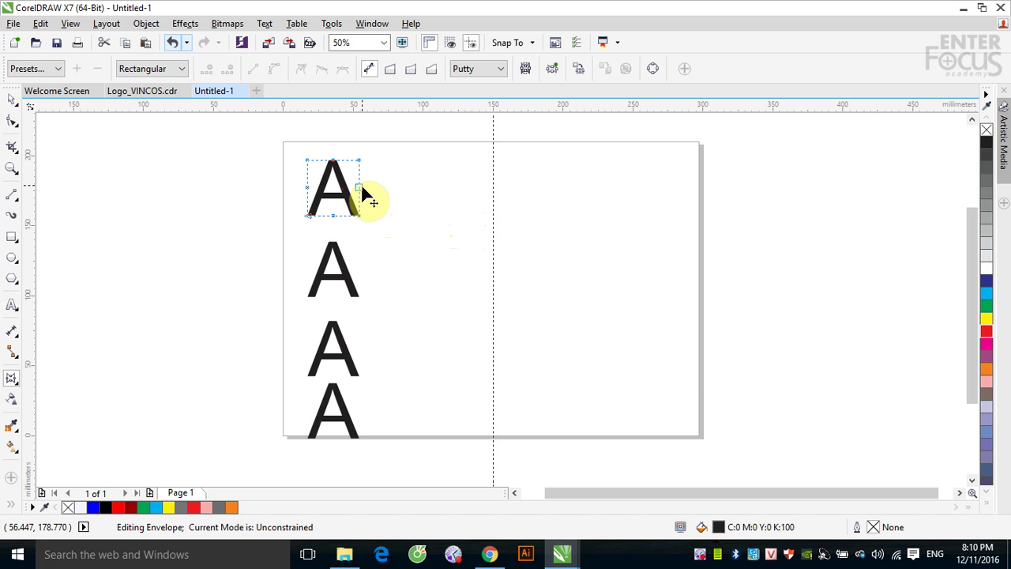
drag(362, 189, 494, 186)
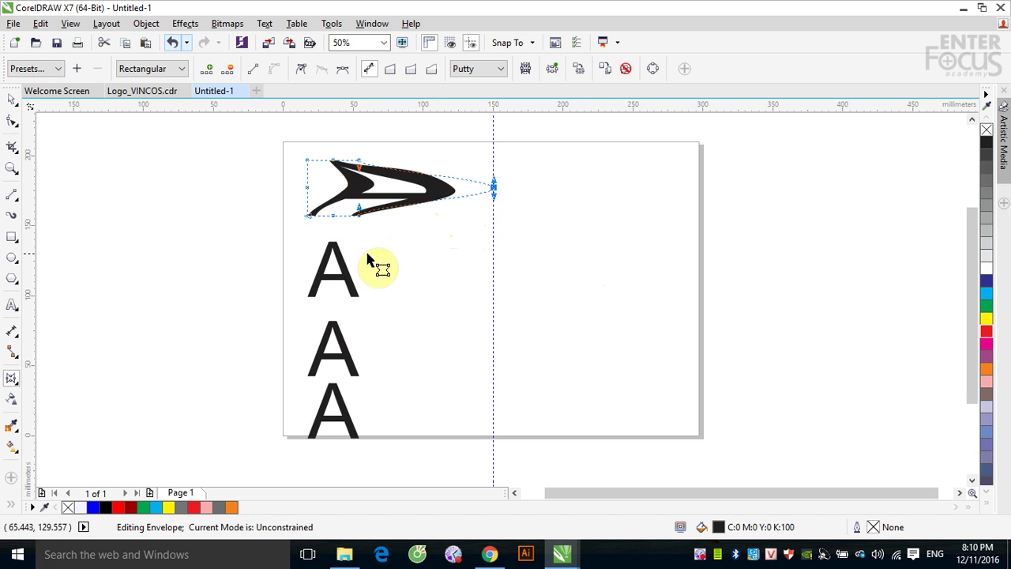
Distort the second letter with a Straight Line envelope, pulling its right and left middle nodes rightward until the right one meets the guideline
click(354, 272)
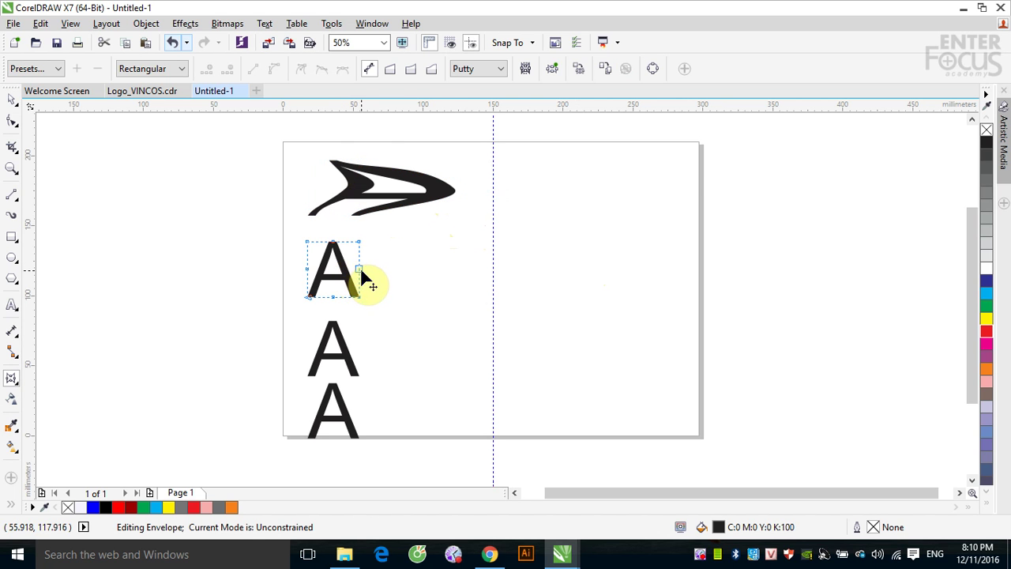
click(360, 276)
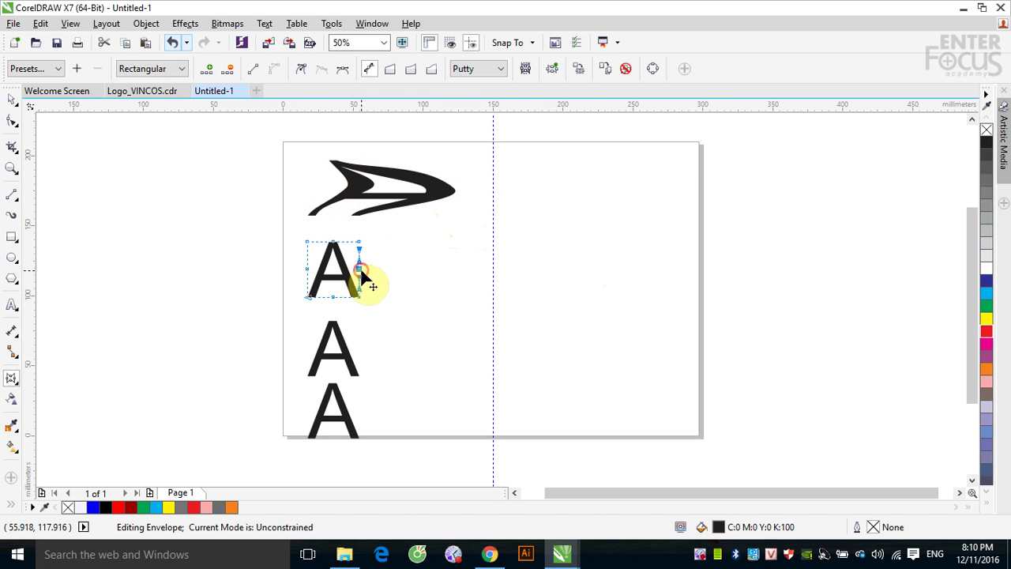
click(391, 72)
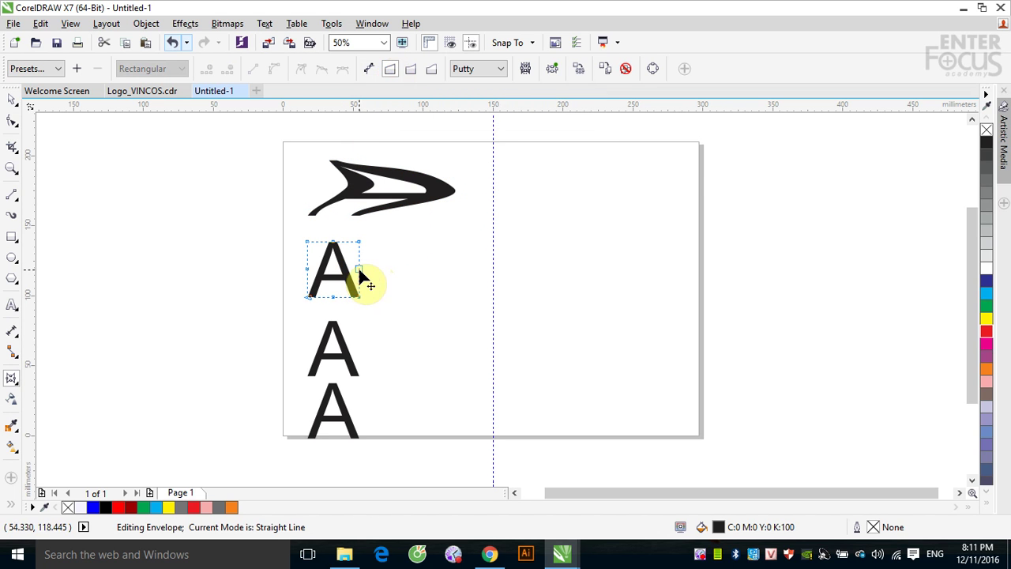
drag(362, 271, 492, 271)
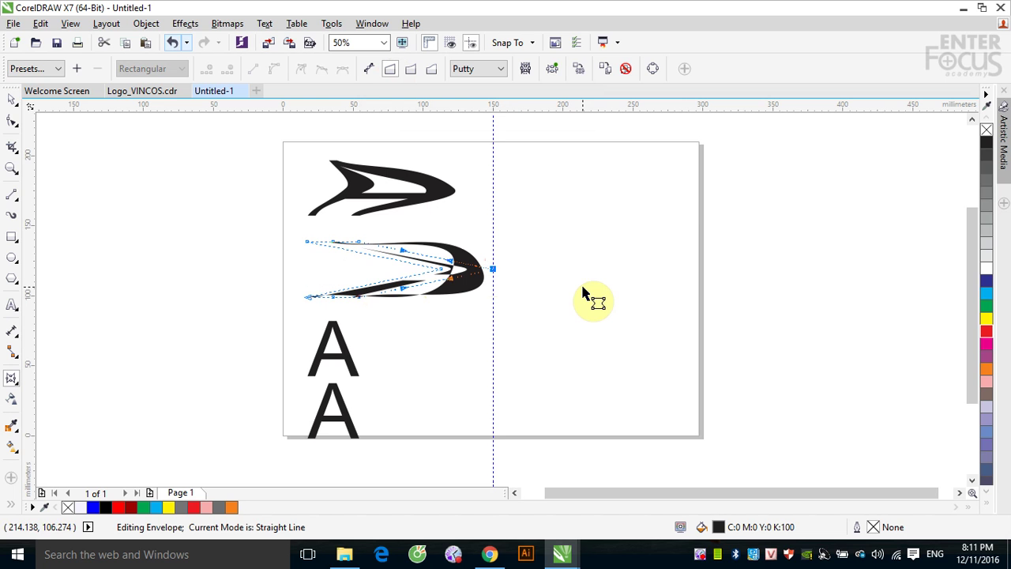
Distort the third letter with a Single Arc envelope, pulling its right and left middle nodes rightward until the right one meets the guideline
click(353, 361)
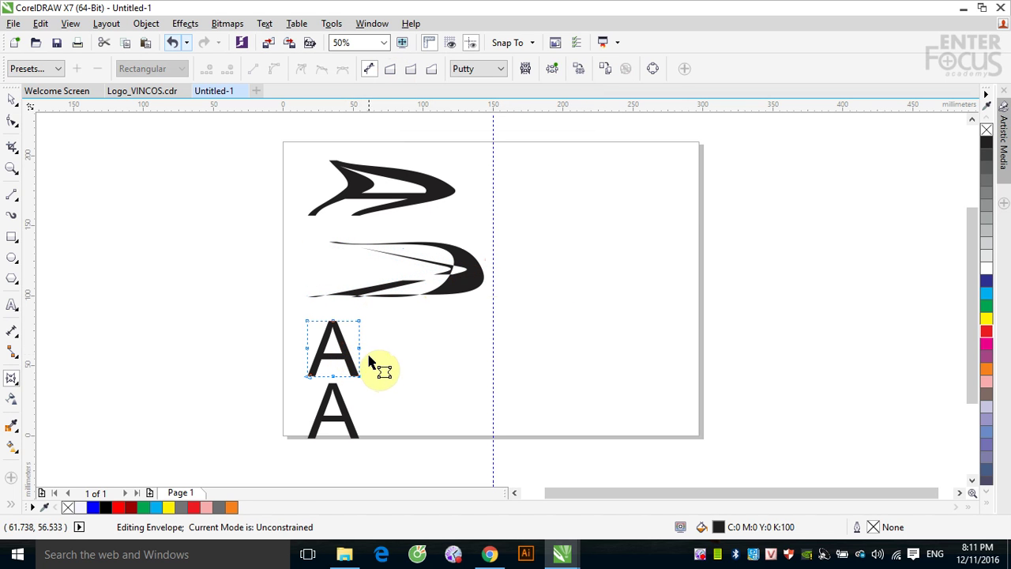
click(361, 349)
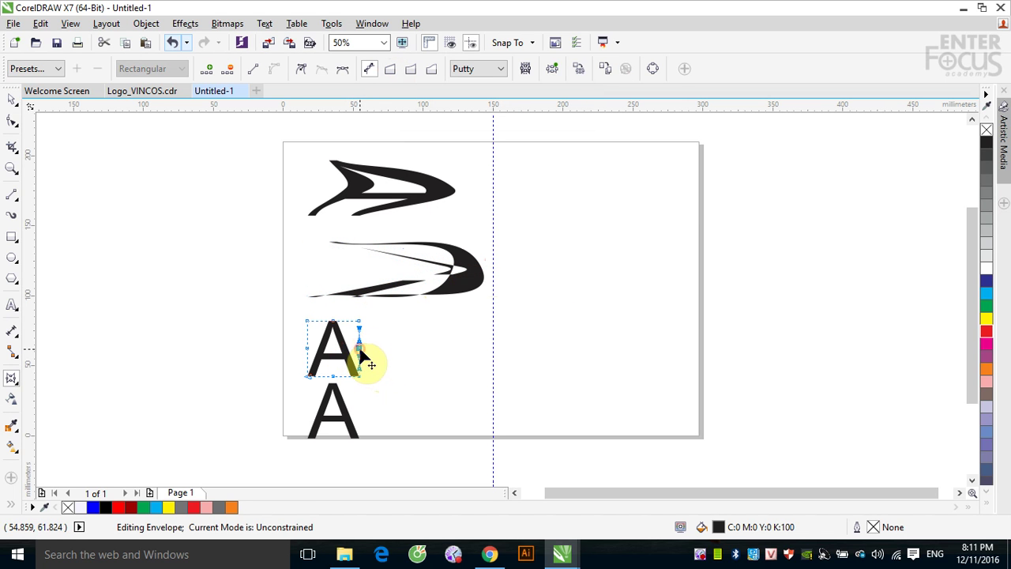
click(411, 70)
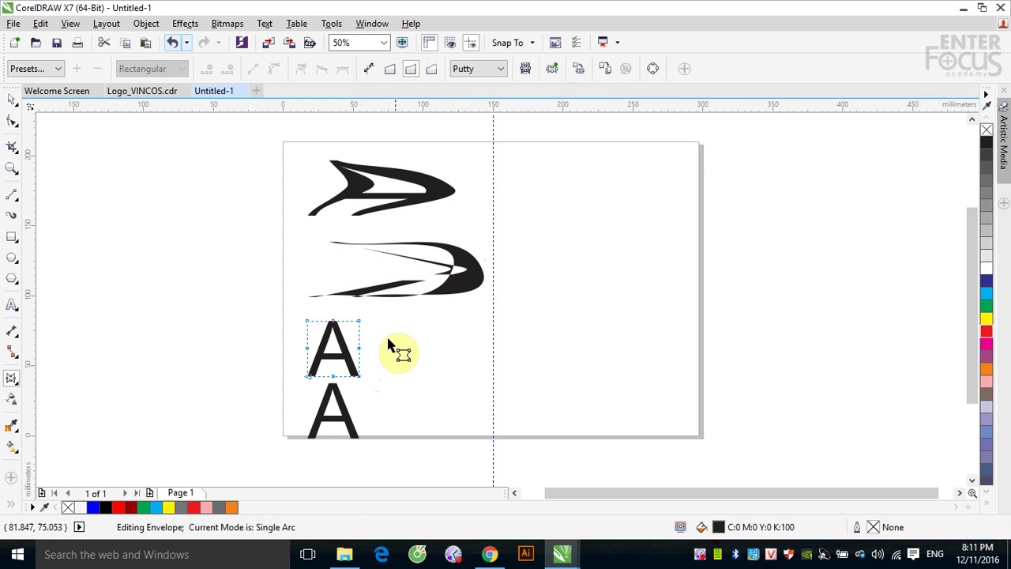
drag(362, 348, 495, 344)
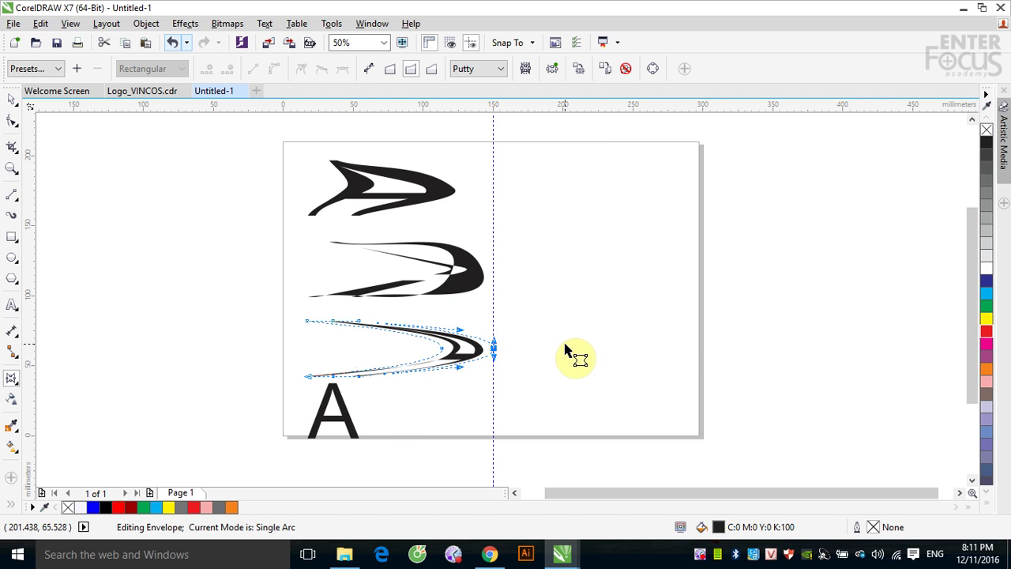
Try distorting the bottom letter with a Double Arc envelope, pulling its middle nodes rightward until the right one meets the guideline
click(357, 415)
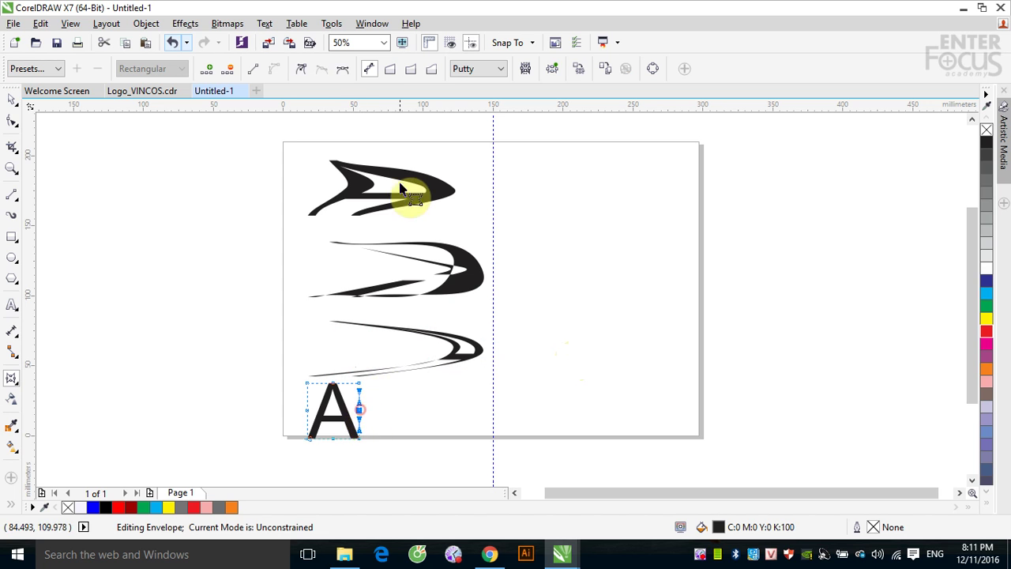
click(431, 69)
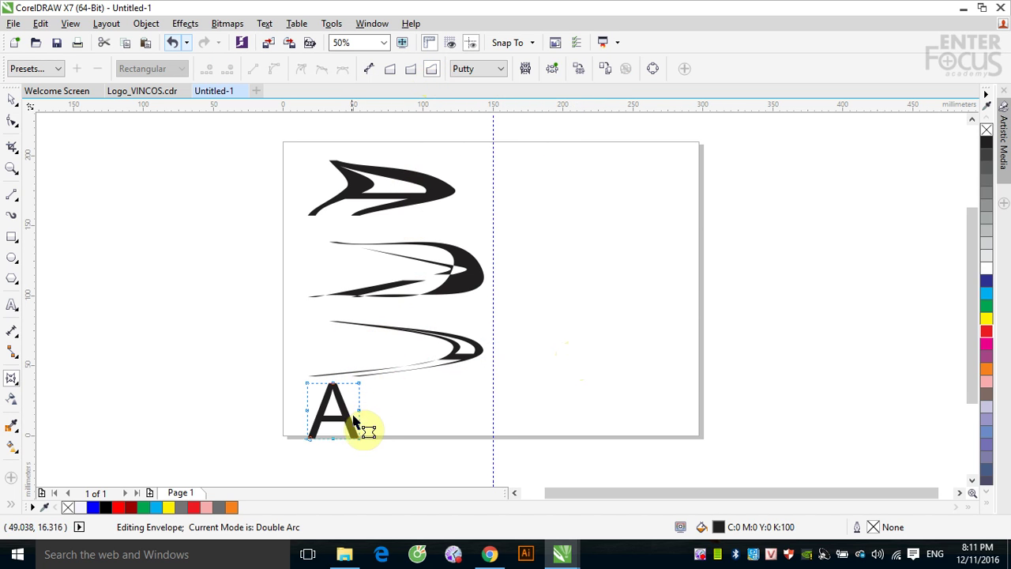
drag(357, 410, 493, 404)
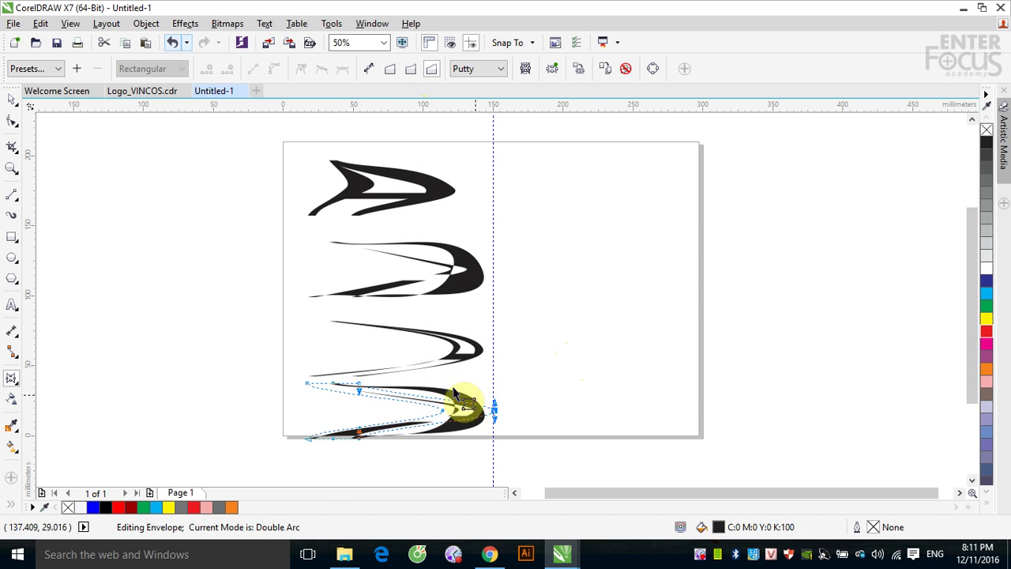
Undo the envelope distortions on all four letters
key(ctrl+z)
key(ctrl+z)
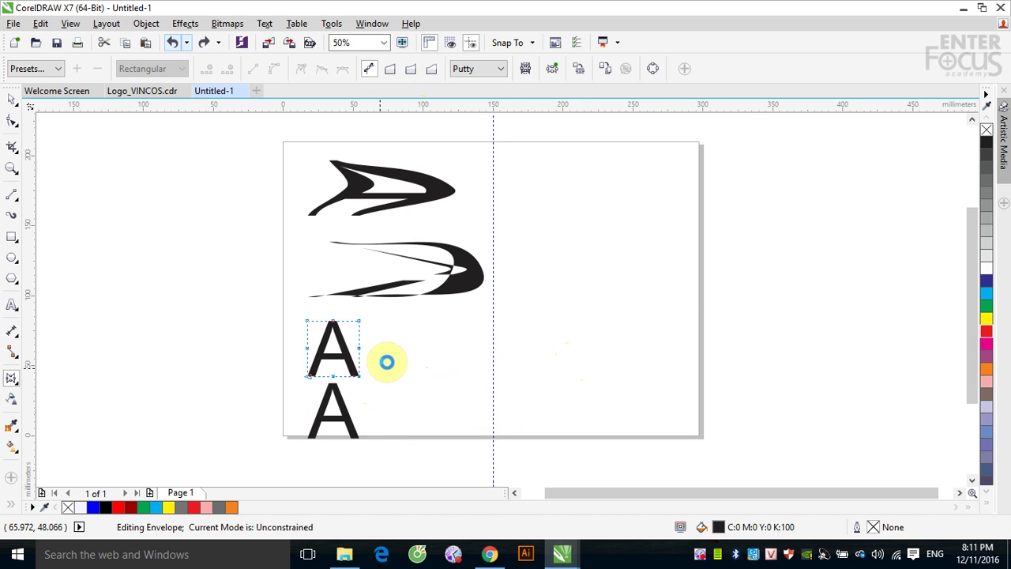
key(ctrl+z)
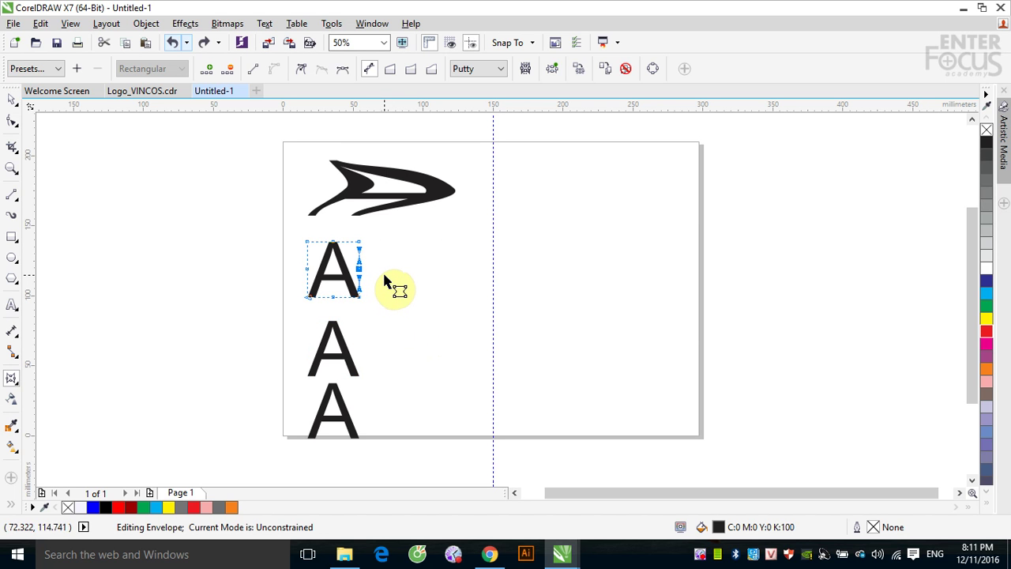
click(395, 237)
key(ctrl+z)
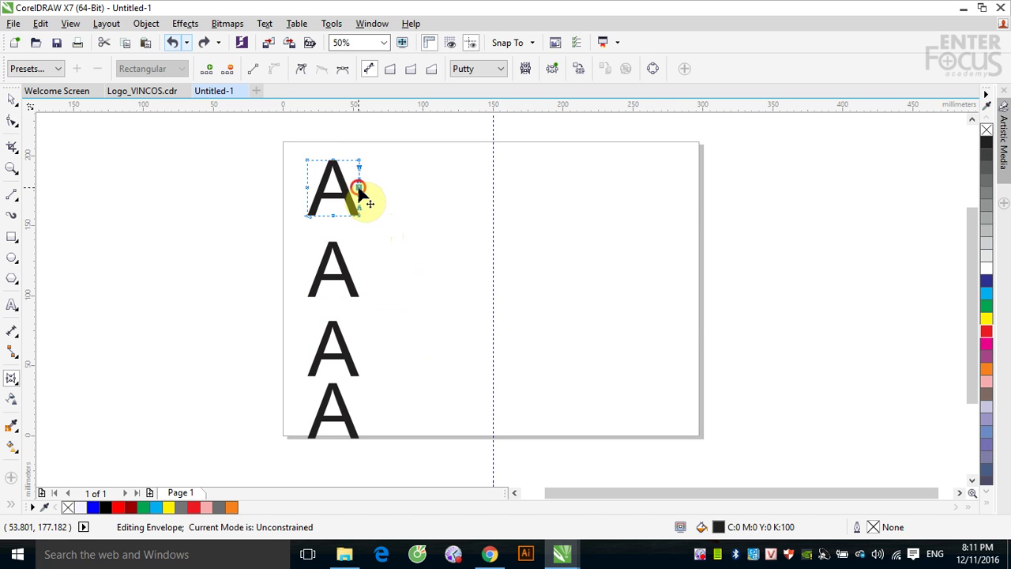
Distort the top letter with an Unconstrained envelope, pulling only its right middle node to the 150 mm guideline
click(359, 188)
drag(364, 199, 494, 190)
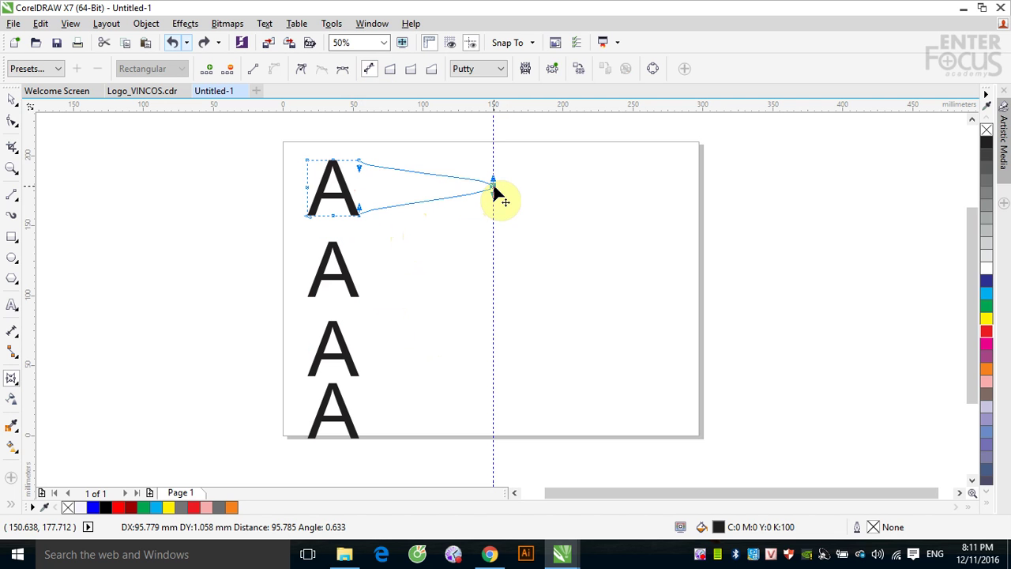
drag(494, 190, 495, 195)
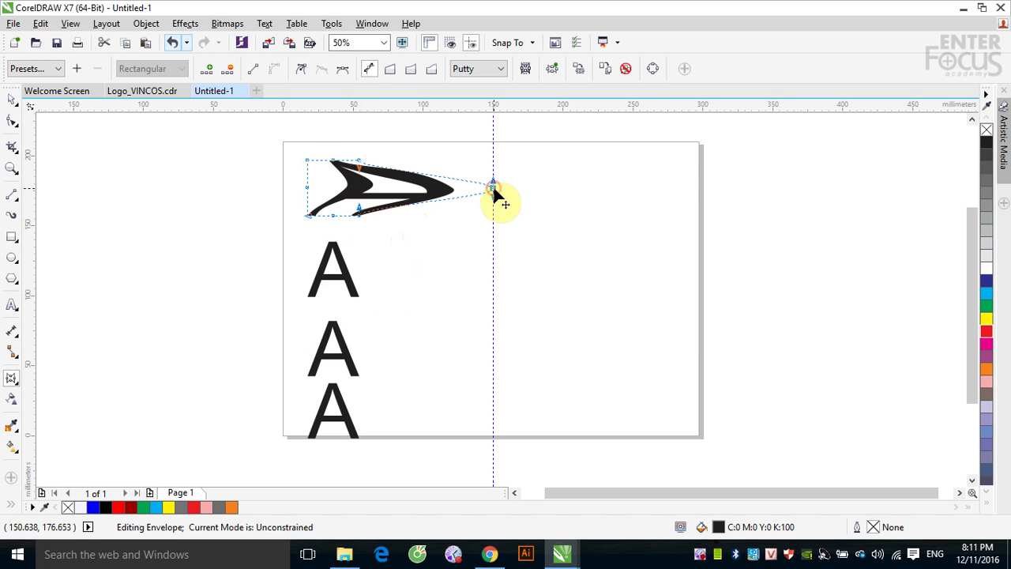
Try a Straight Line envelope on the second letter, pulling its right middle node to the guideline, and undo it
click(357, 275)
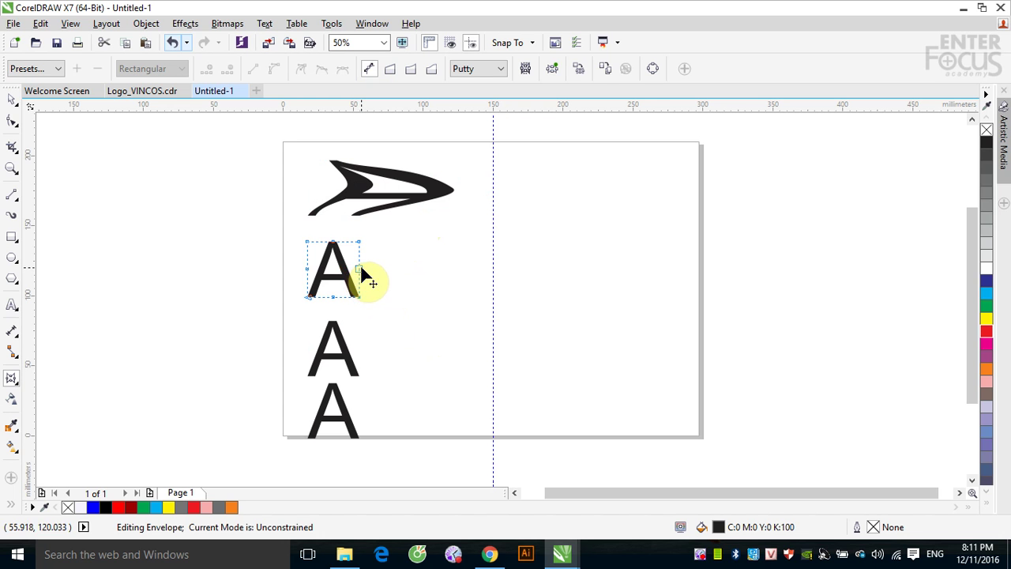
click(390, 69)
drag(361, 270, 493, 270)
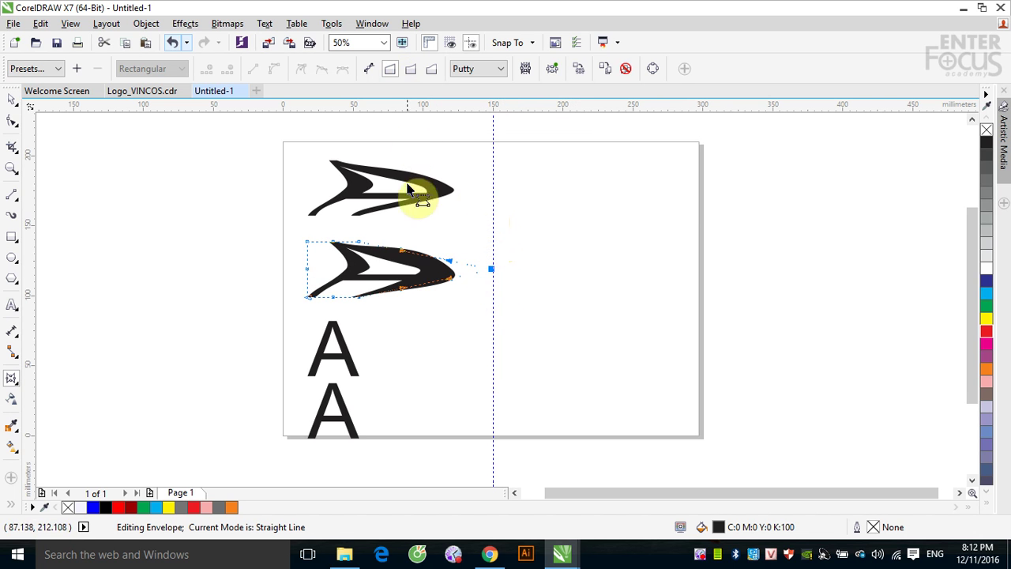
click(353, 352)
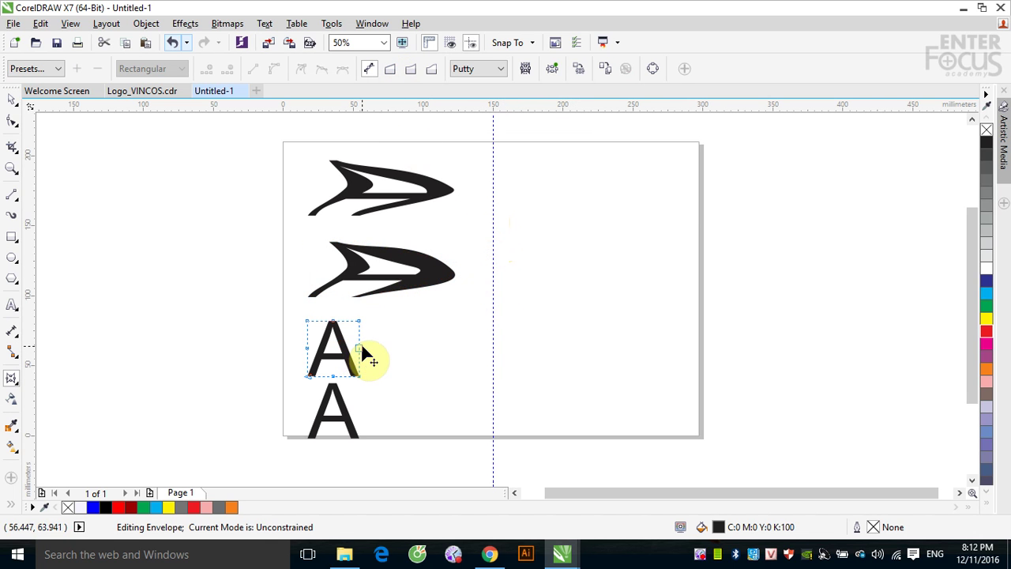
click(359, 348)
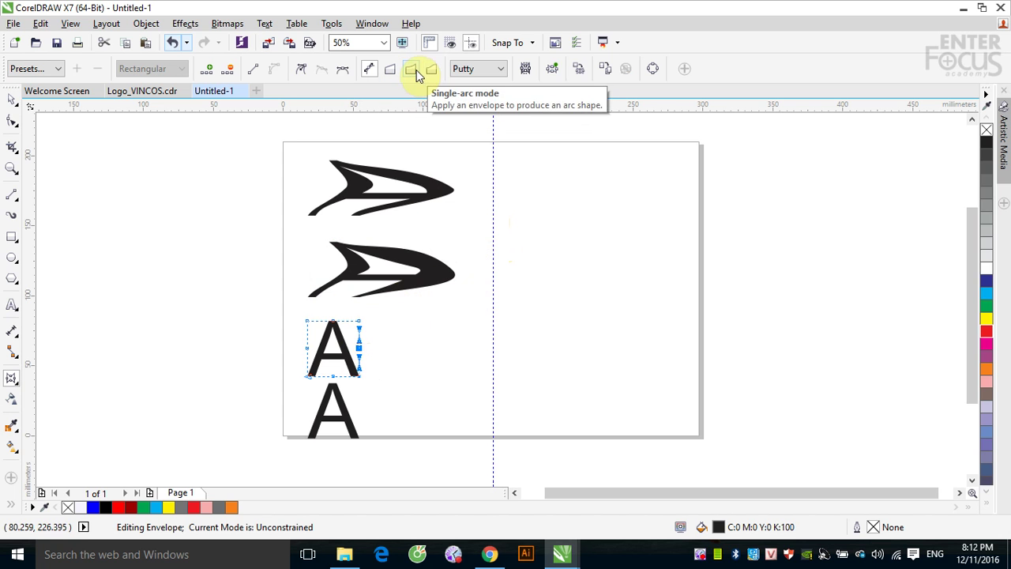
key(ctrl+z)
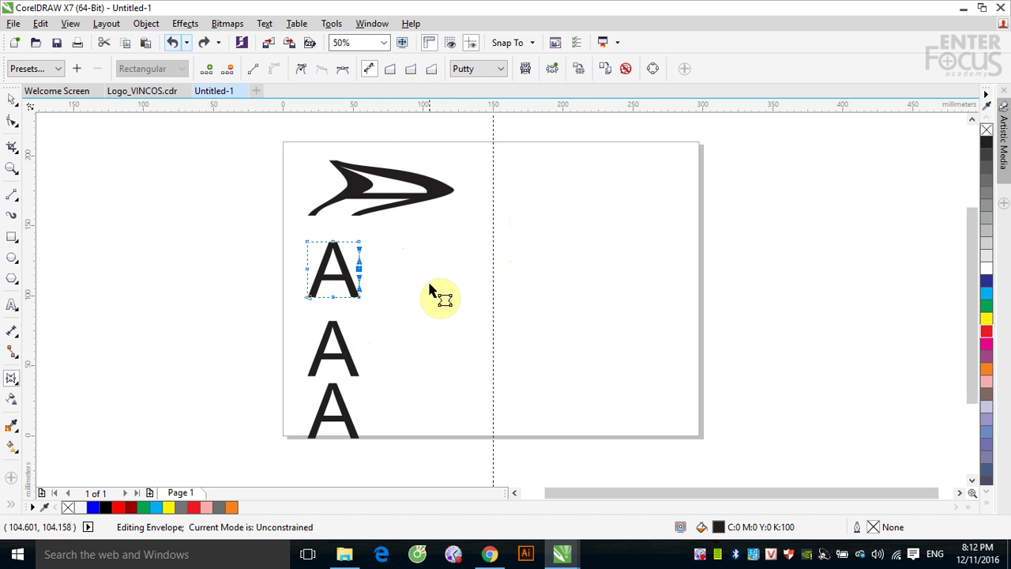
Distort the second letter with a Straight Line envelope, pulling its right middle node to the 150 mm guideline
click(390, 69)
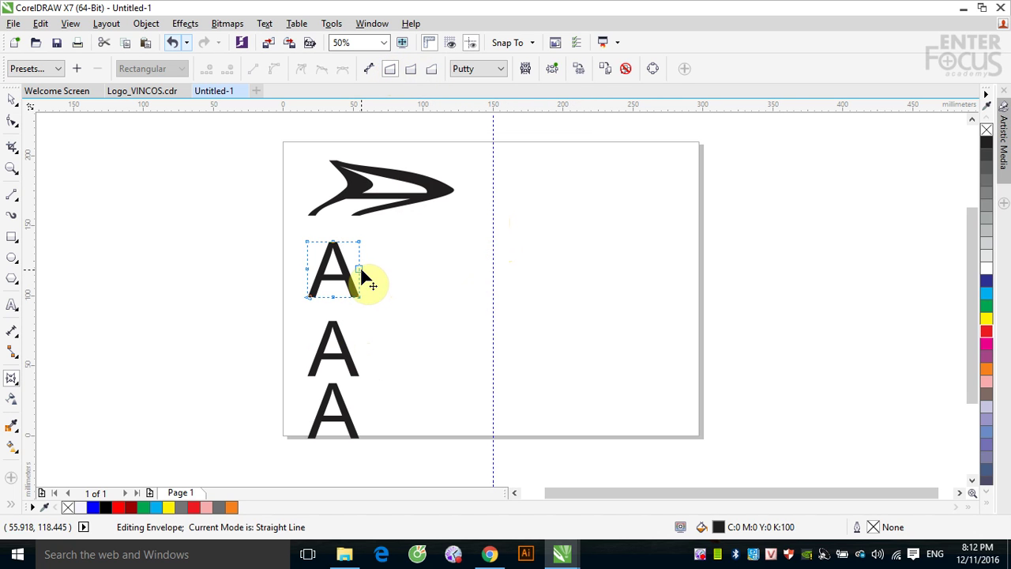
drag(366, 269, 494, 268)
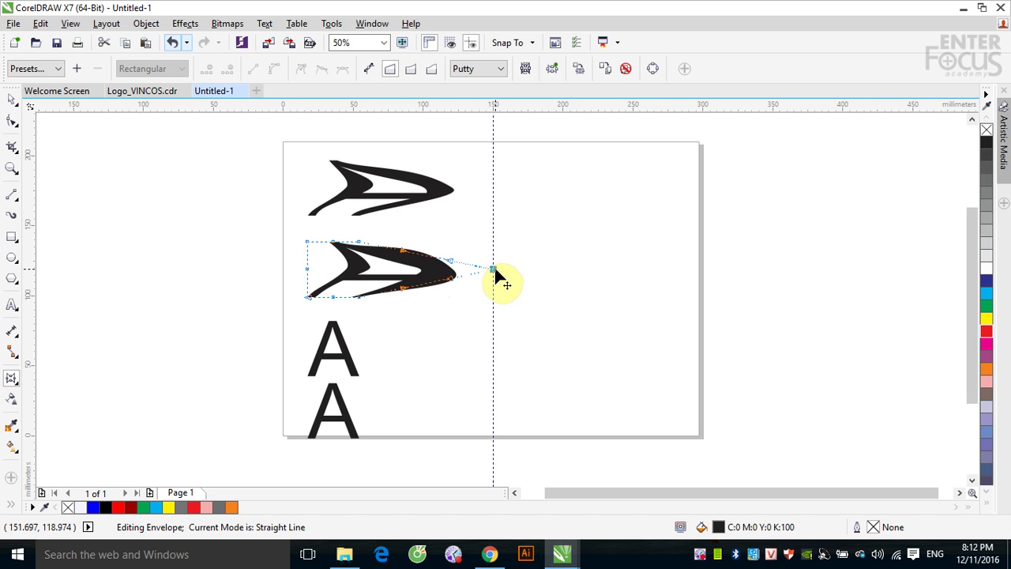
Distort the third letter with a Single Arc envelope, pulling only its right middle node to the guideline
click(353, 365)
drag(365, 360, 354, 335)
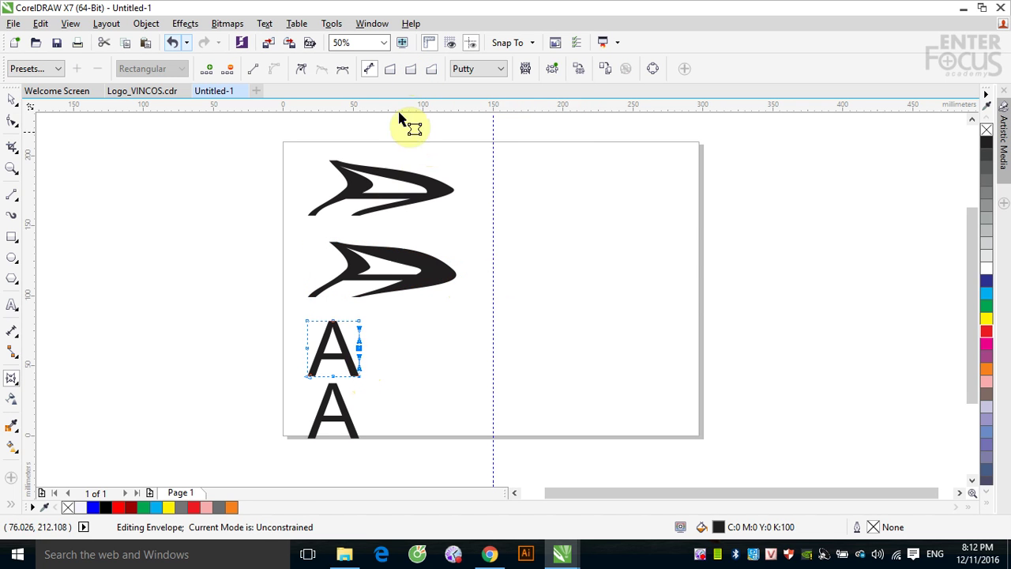
click(411, 69)
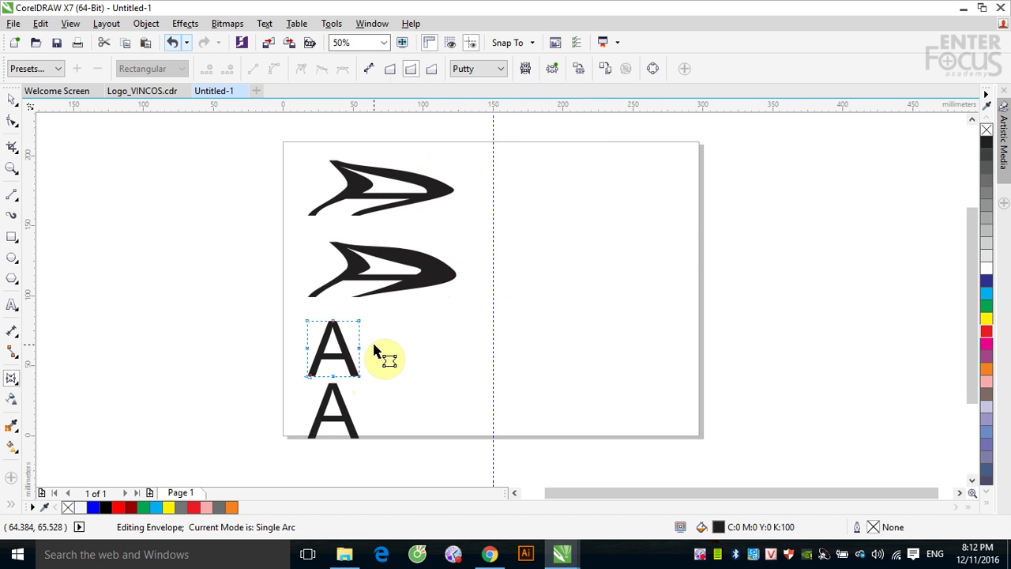
drag(361, 352, 494, 355)
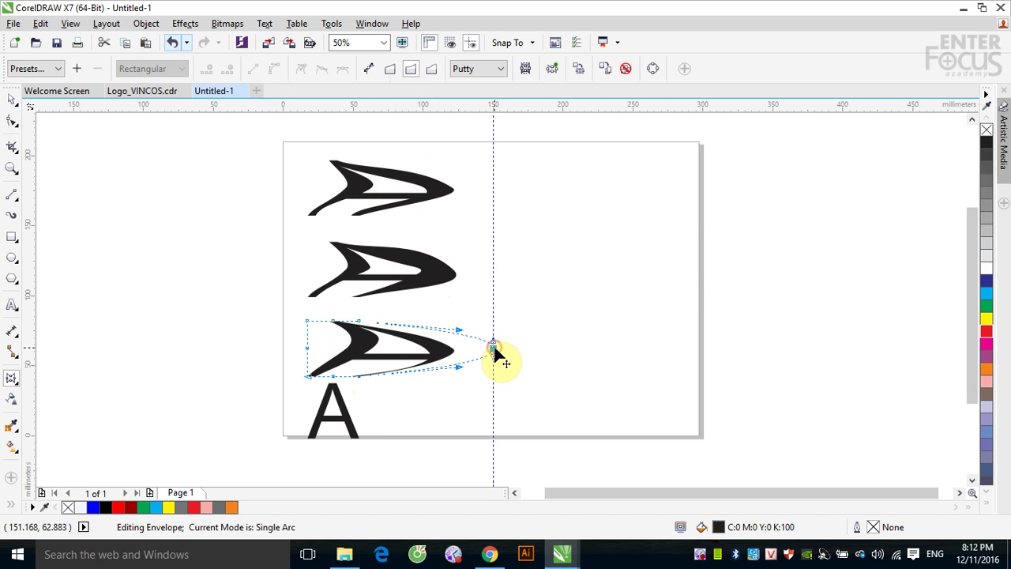
Distort the bottom letter with a Double Arc envelope, pulling only its right middle node to the guideline
click(358, 413)
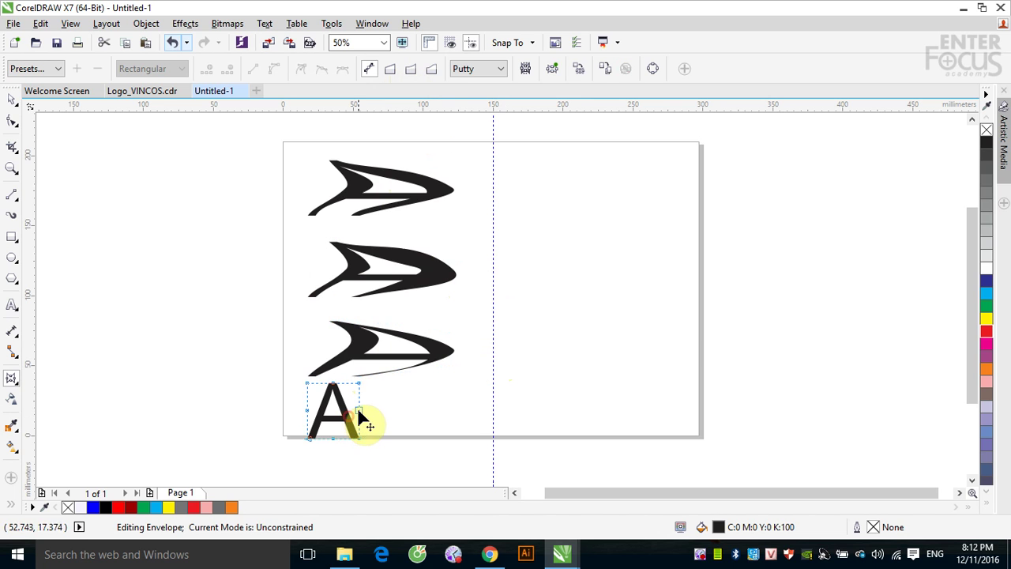
click(431, 70)
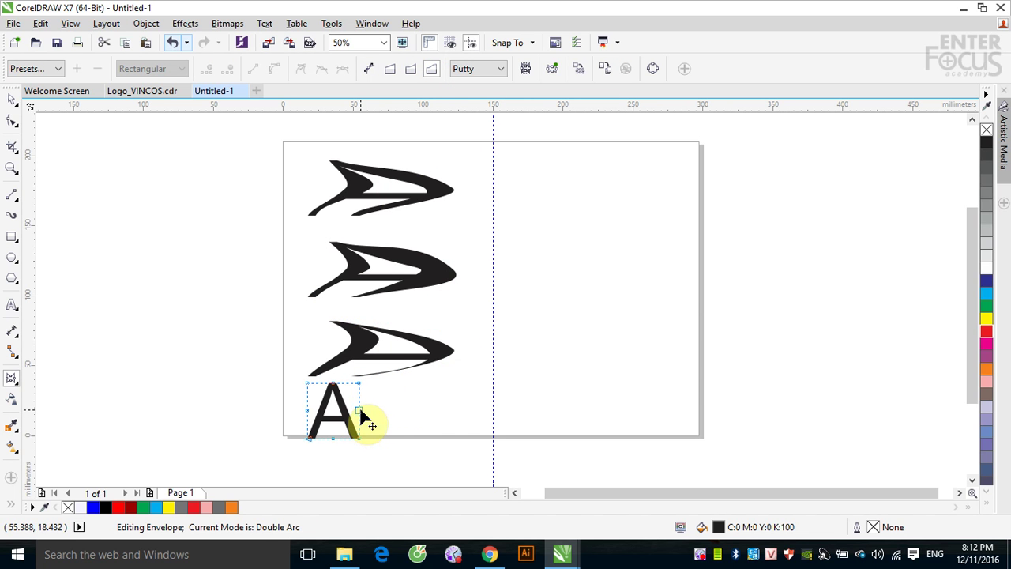
drag(360, 409, 493, 409)
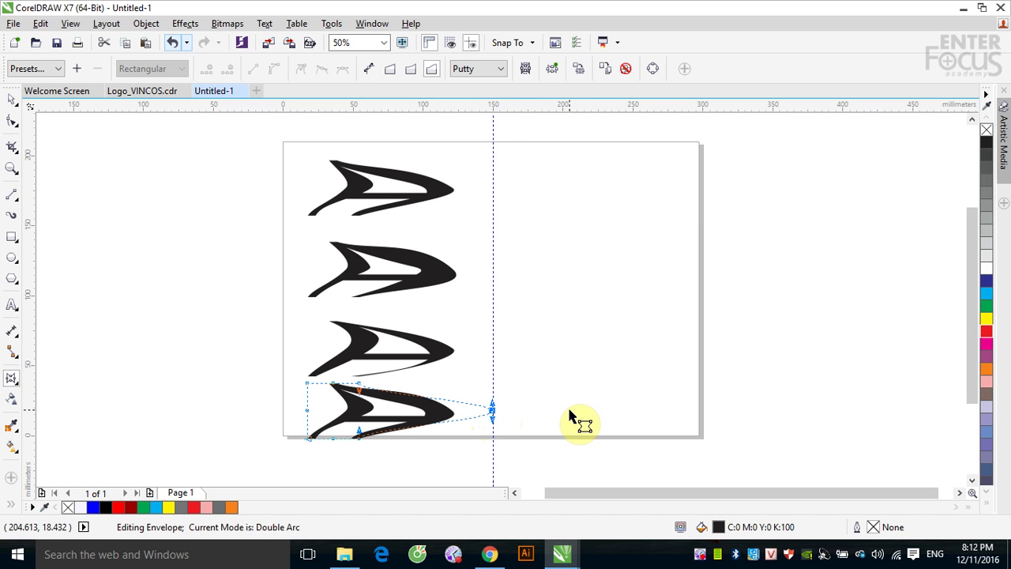
Review the mapping modes available for the bottom letter's envelope, keeping Putty
click(12, 100)
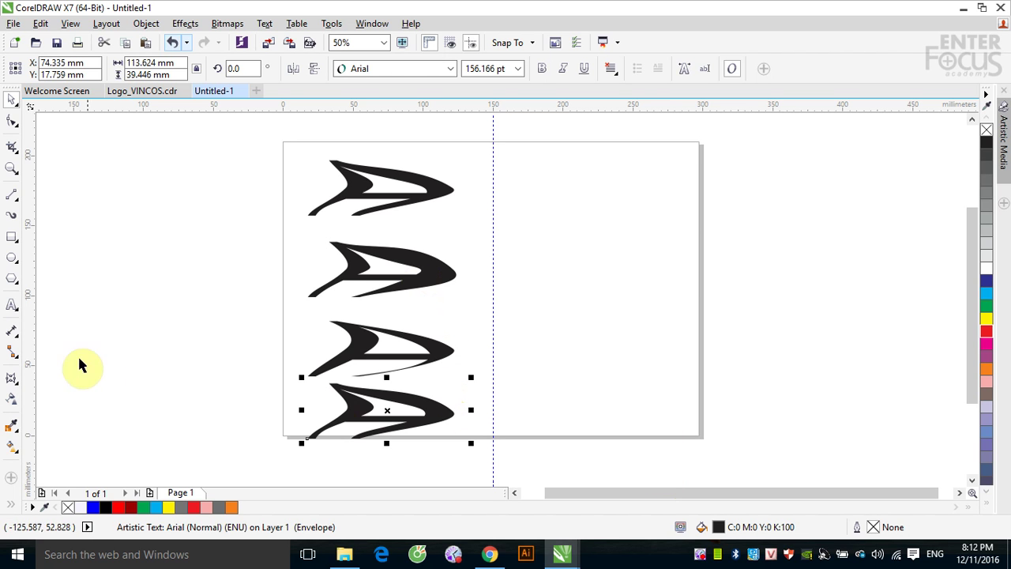
click(11, 378)
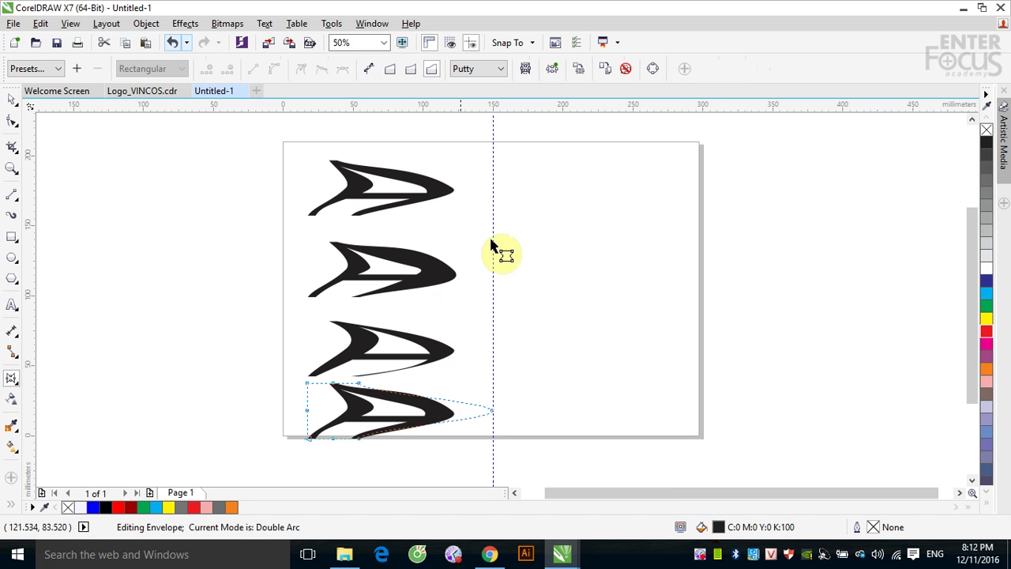
click(501, 70)
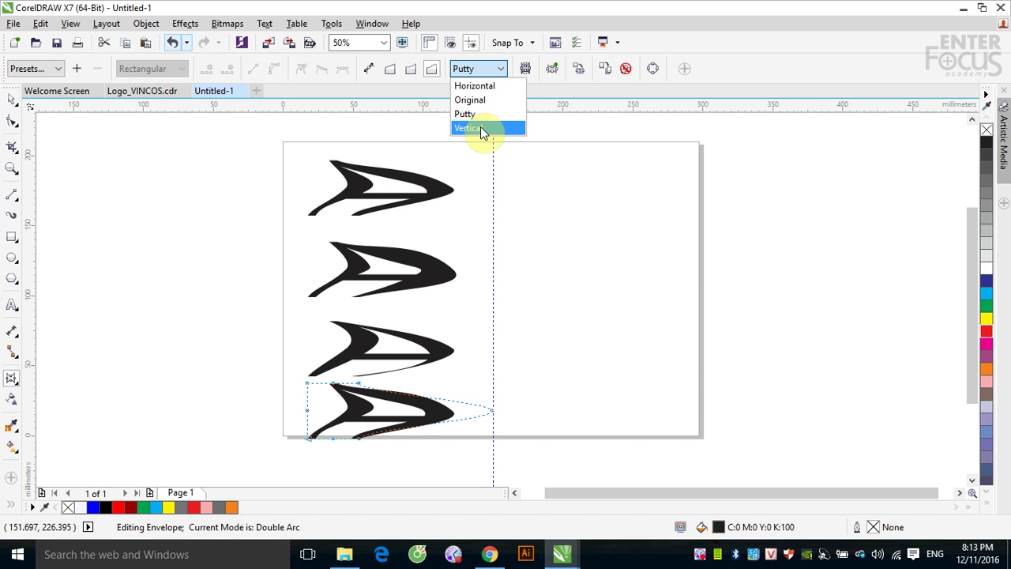
click(630, 6)
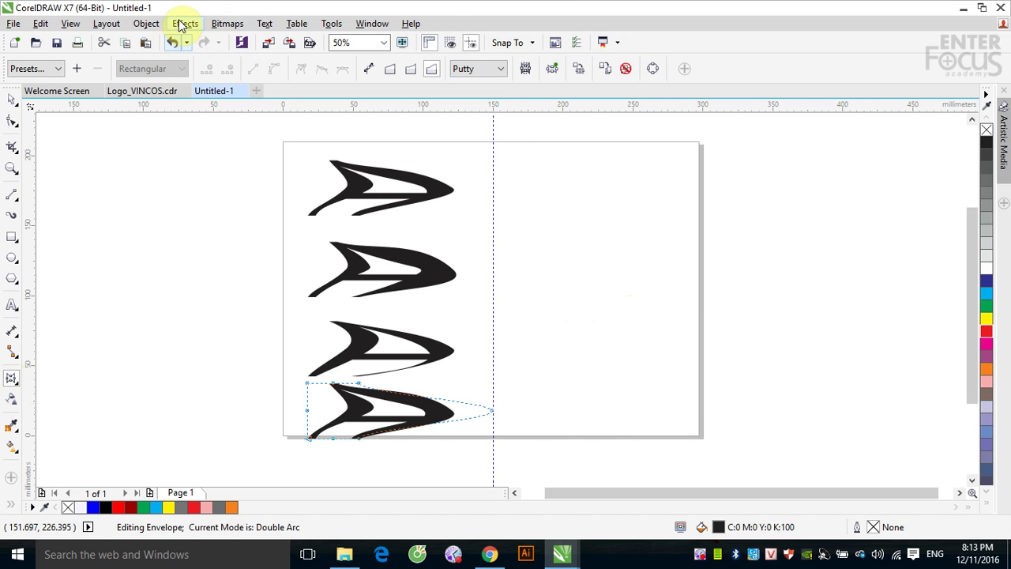
Delete all four distorted letters from the page
click(12, 100)
drag(261, 134, 633, 456)
key(Delete)
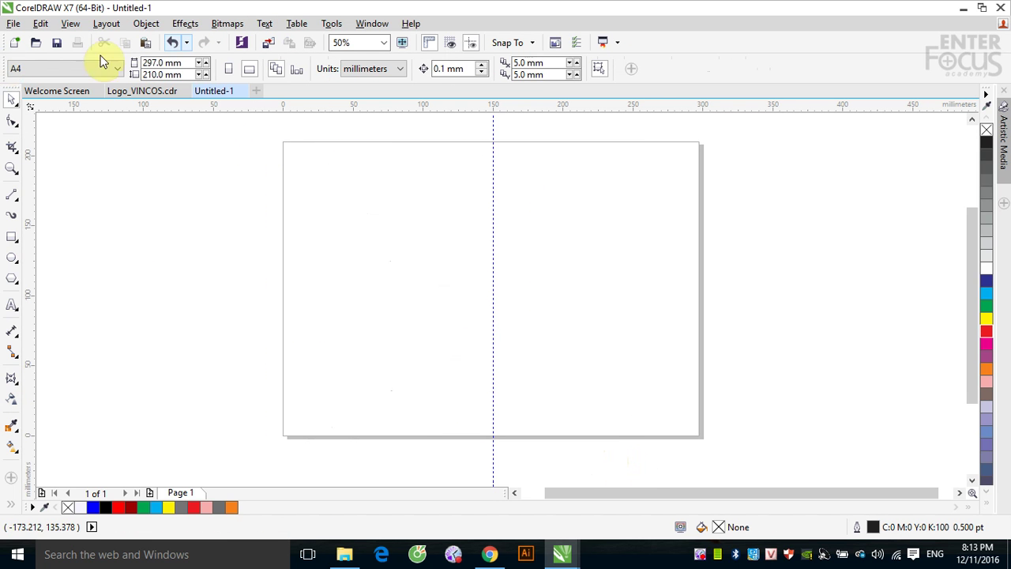
Open the Envelope docker and expand it beside the page
click(183, 23)
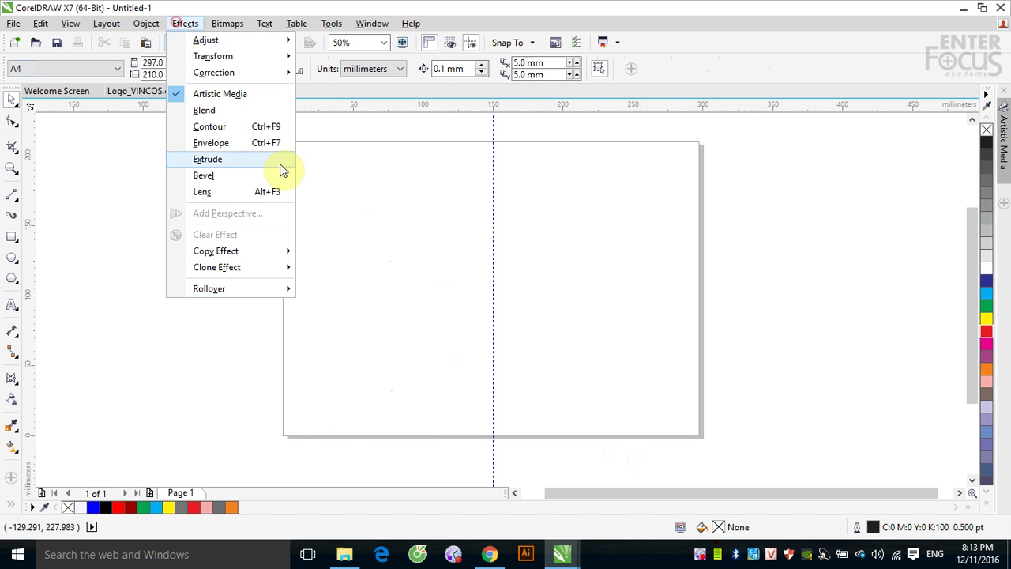
click(238, 146)
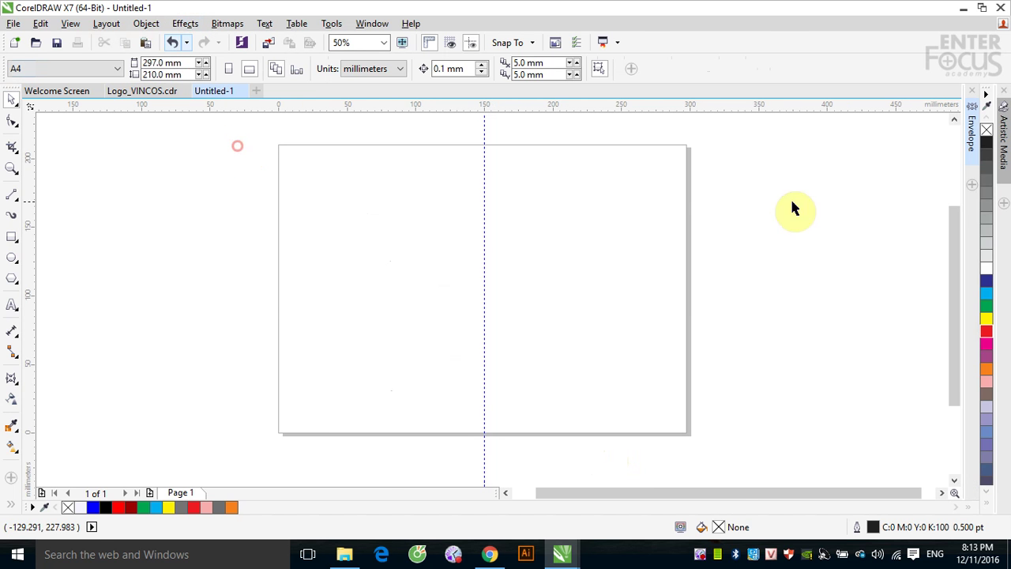
click(971, 160)
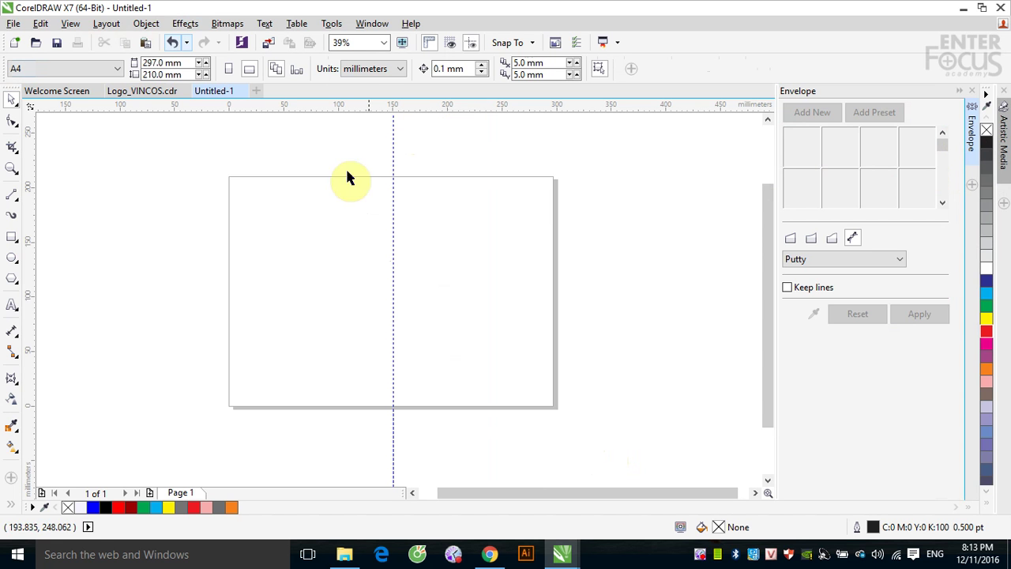
click(12, 304)
click(256, 250)
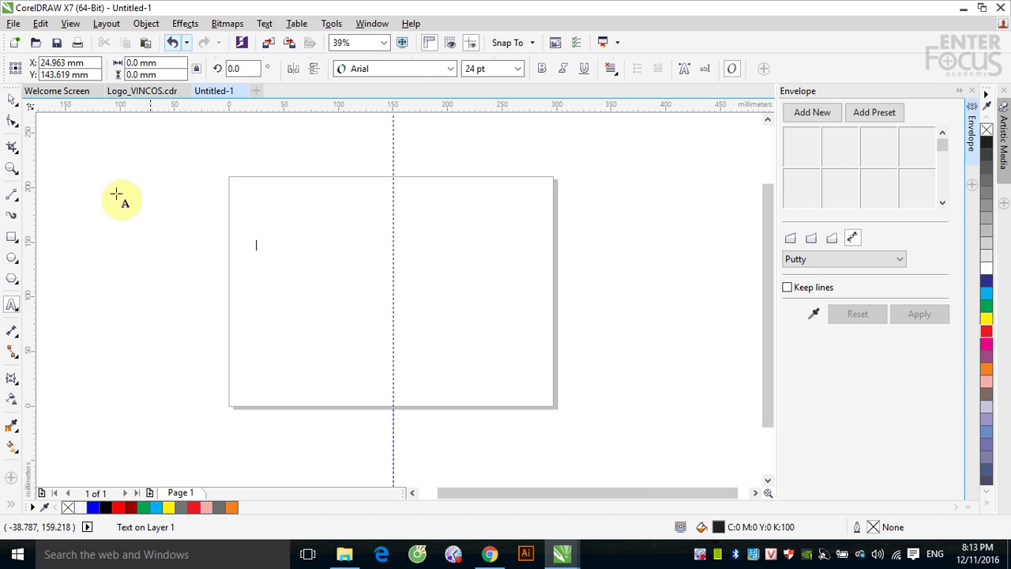
click(12, 98)
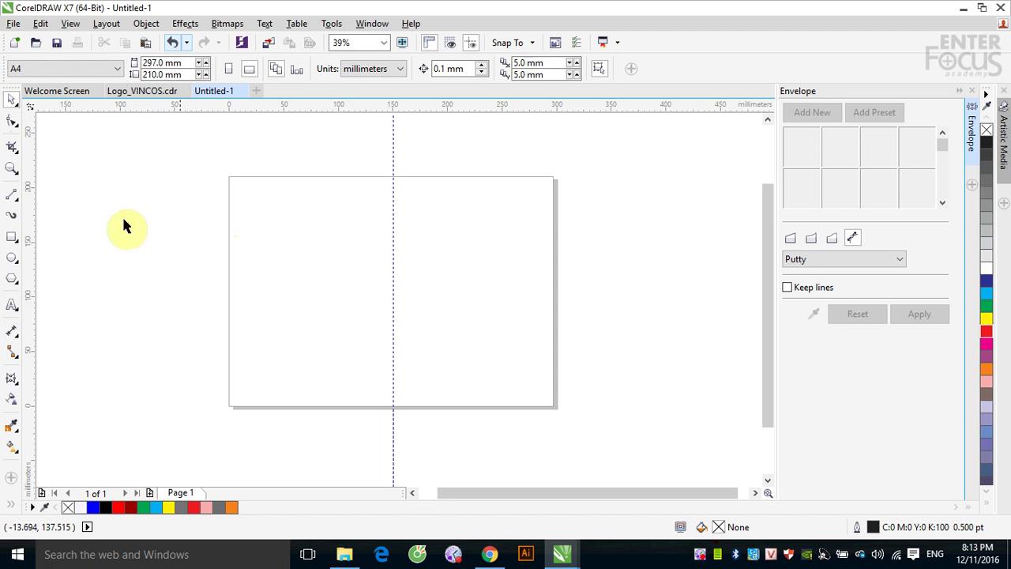
Add the letter A as artistic text in the page's upper left area and enlarge it to about 164 pt
click(12, 304)
click(270, 244)
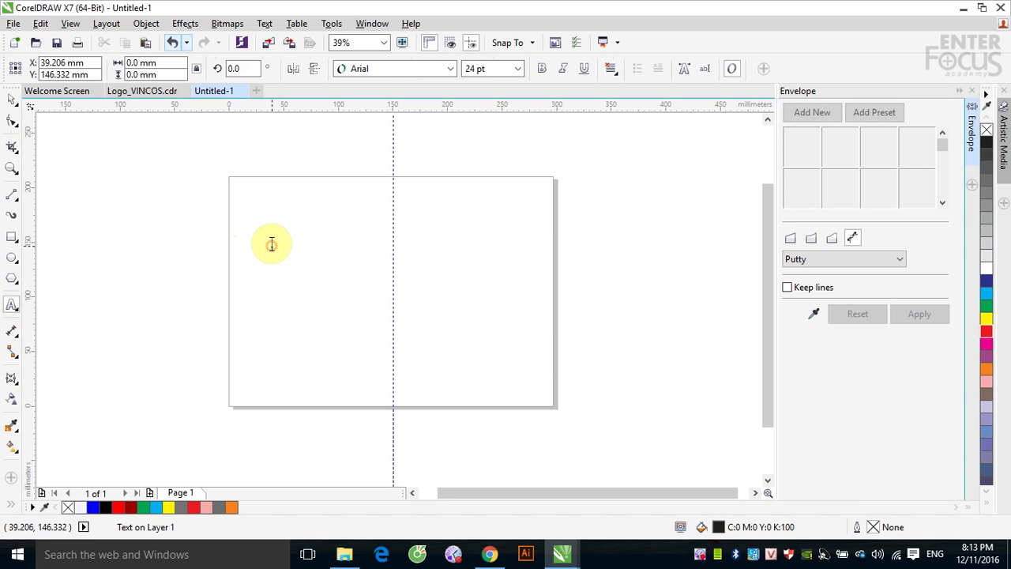
text(A)
click(12, 99)
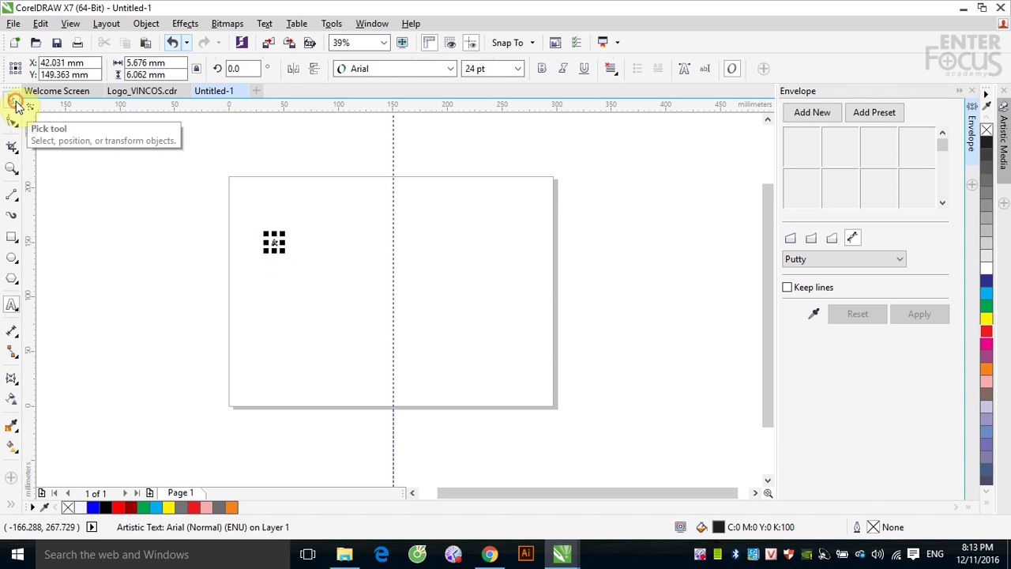
drag(282, 233, 309, 212)
Copy the letter A directly below and repeat the duplication twice to form a vertical column of four letters
drag(279, 244, 276, 289)
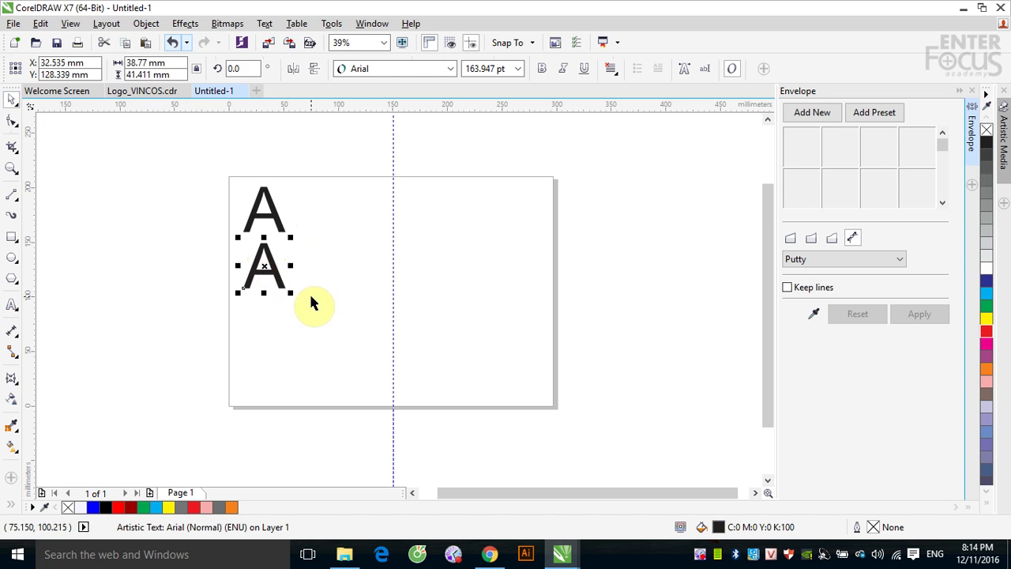
key(ctrl+r)
key(ctrl+r)
click(312, 210)
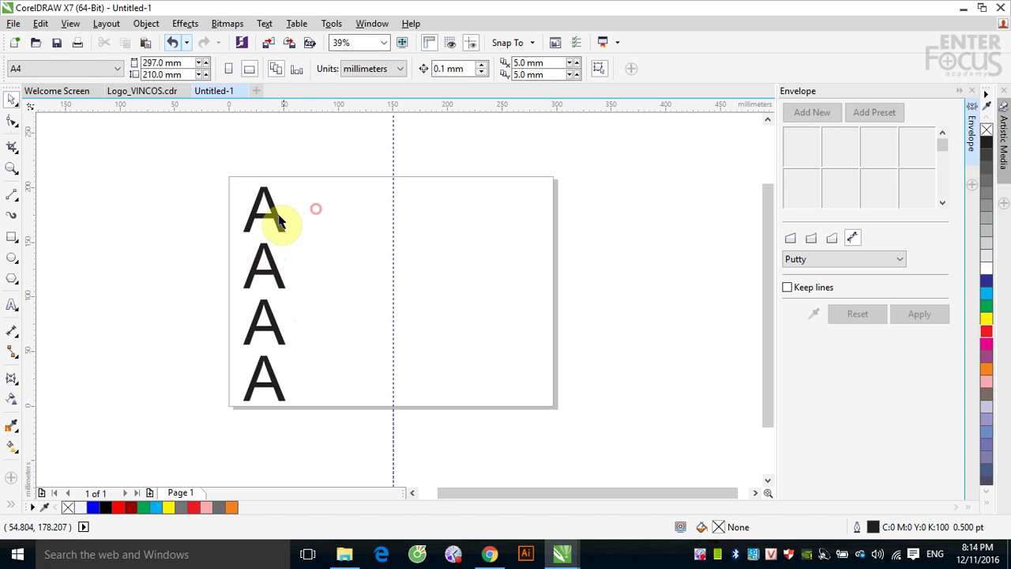
Add a new envelope to the top letter A and pull its right middle node horizontally to the guideline at about 150 mm
click(269, 211)
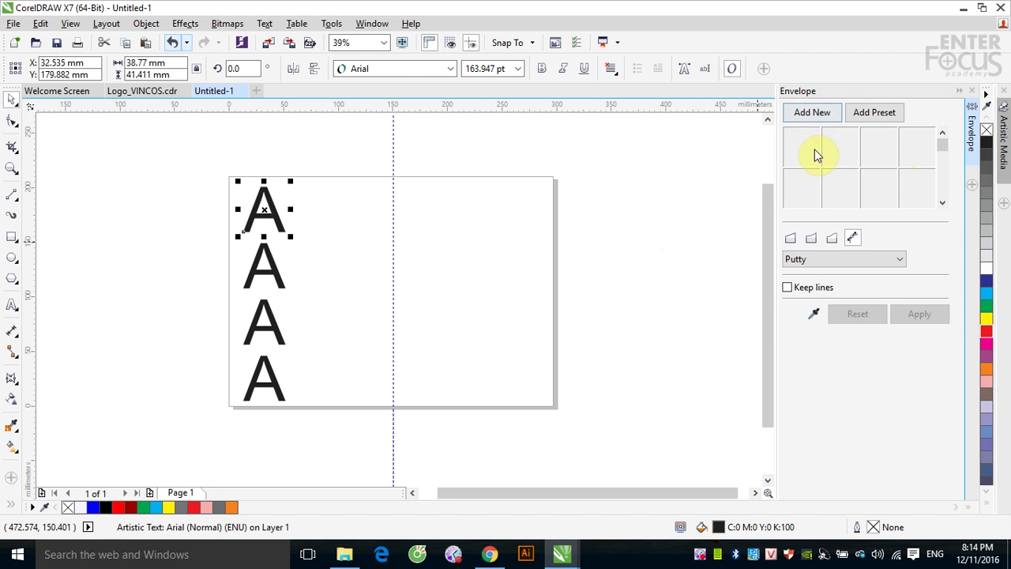
click(814, 114)
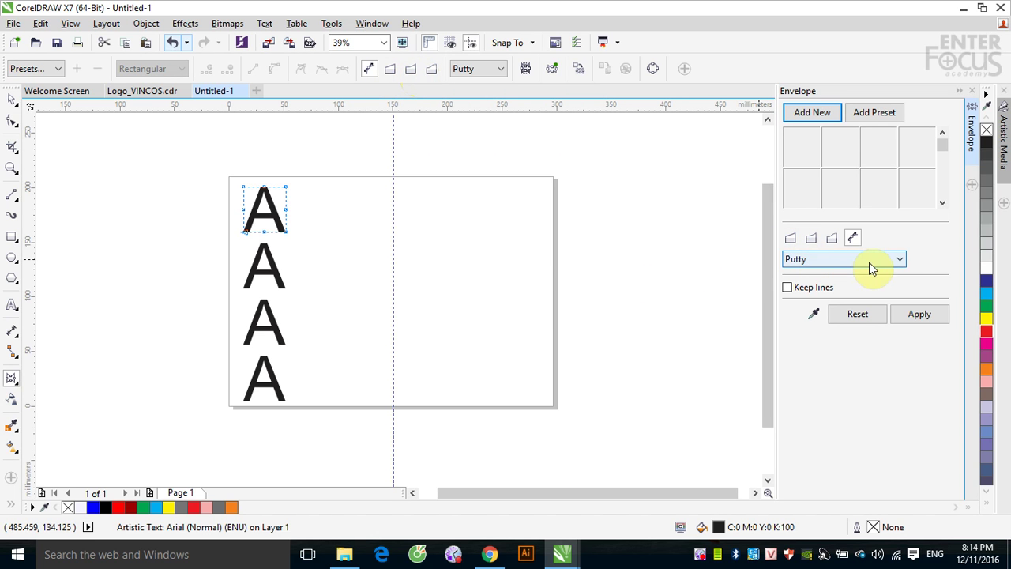
click(900, 260)
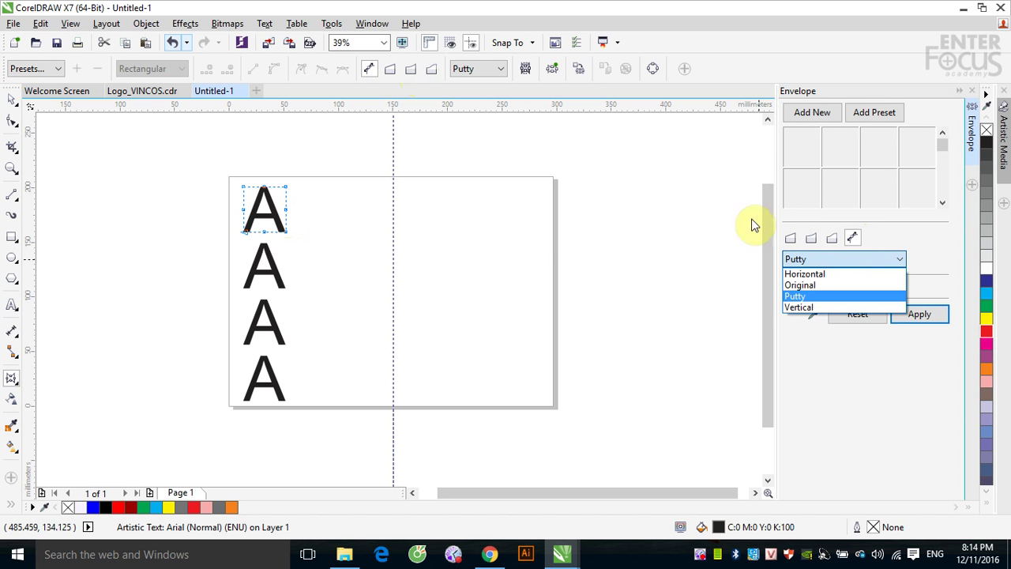
click(850, 241)
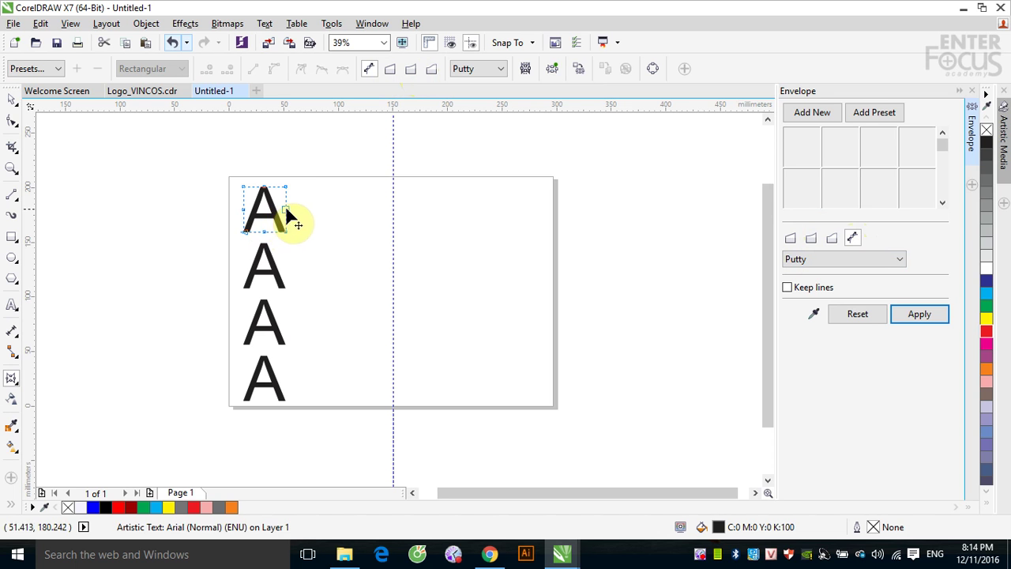
drag(287, 210, 394, 210)
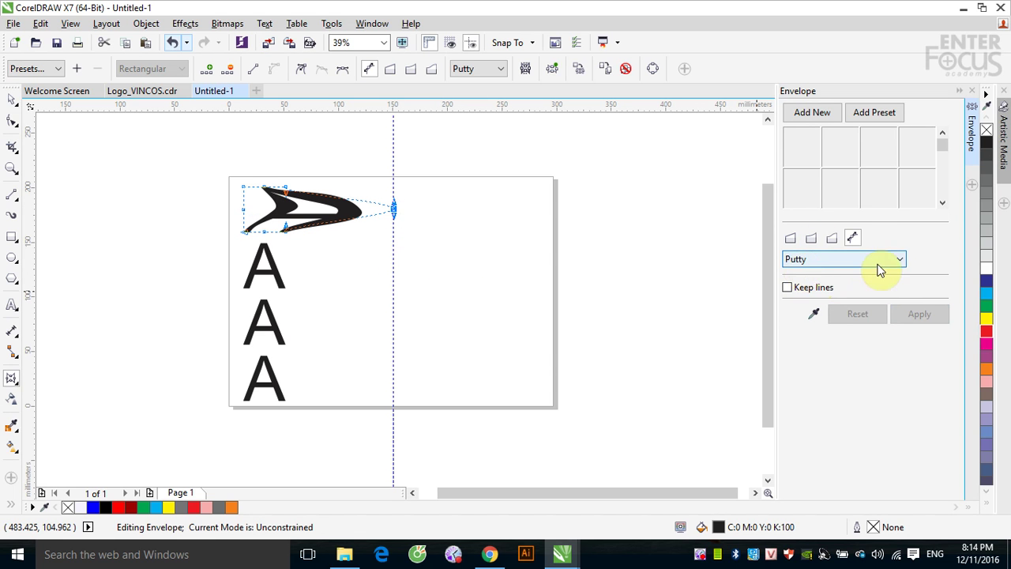
Try the Horizontal and Original mapping modes in turn on the top letter's envelope
click(901, 265)
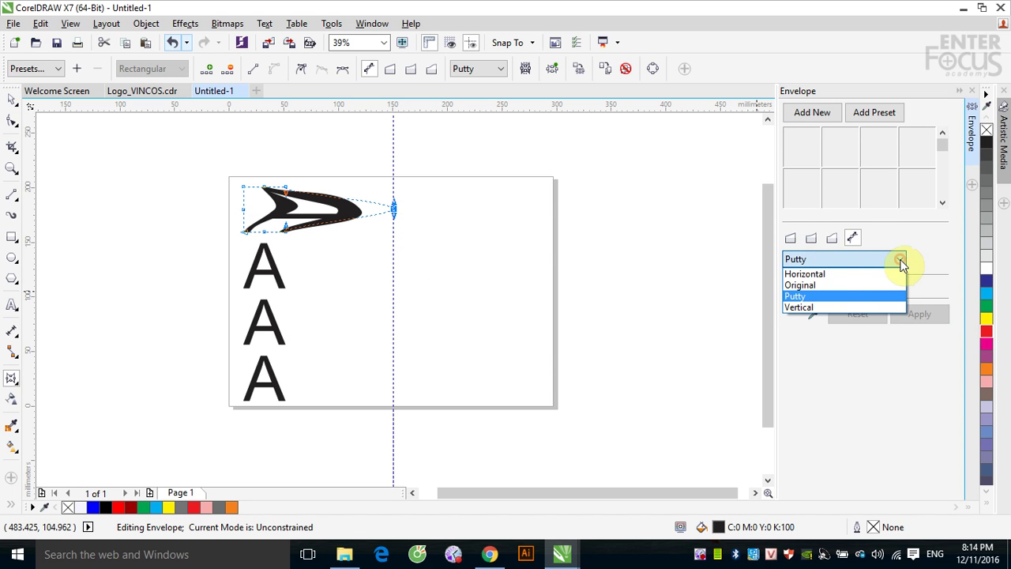
click(851, 272)
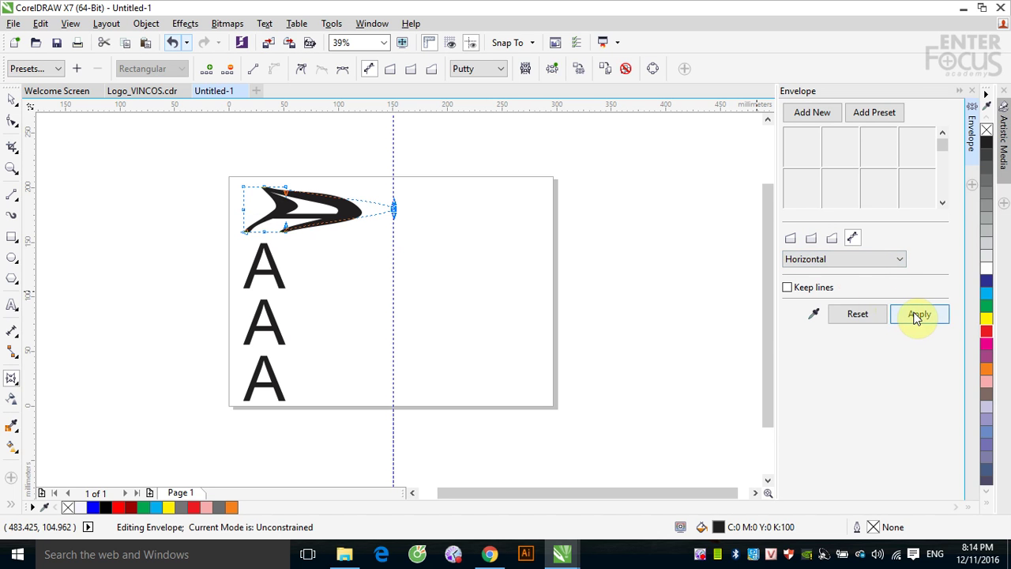
click(915, 316)
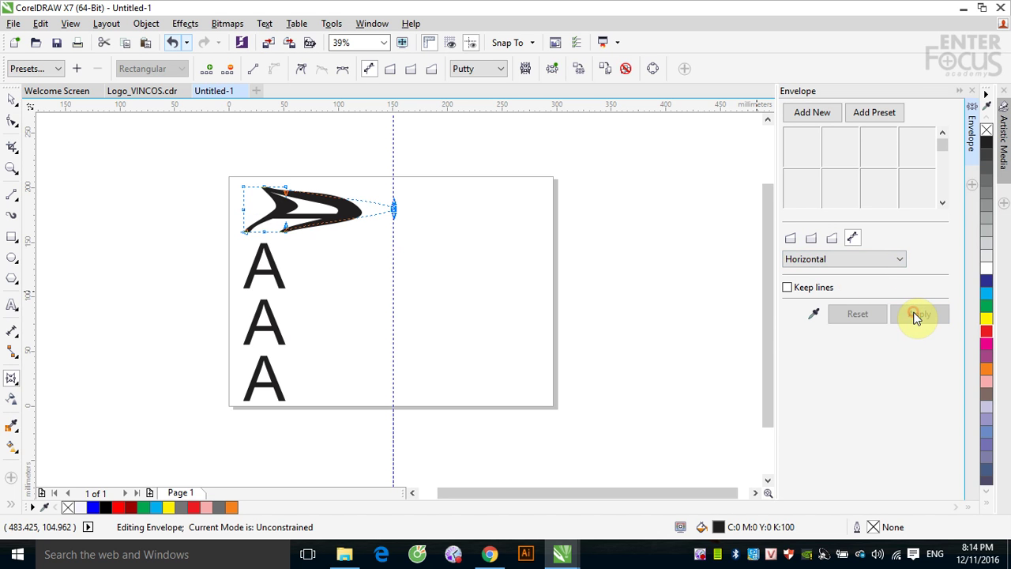
click(902, 258)
click(851, 288)
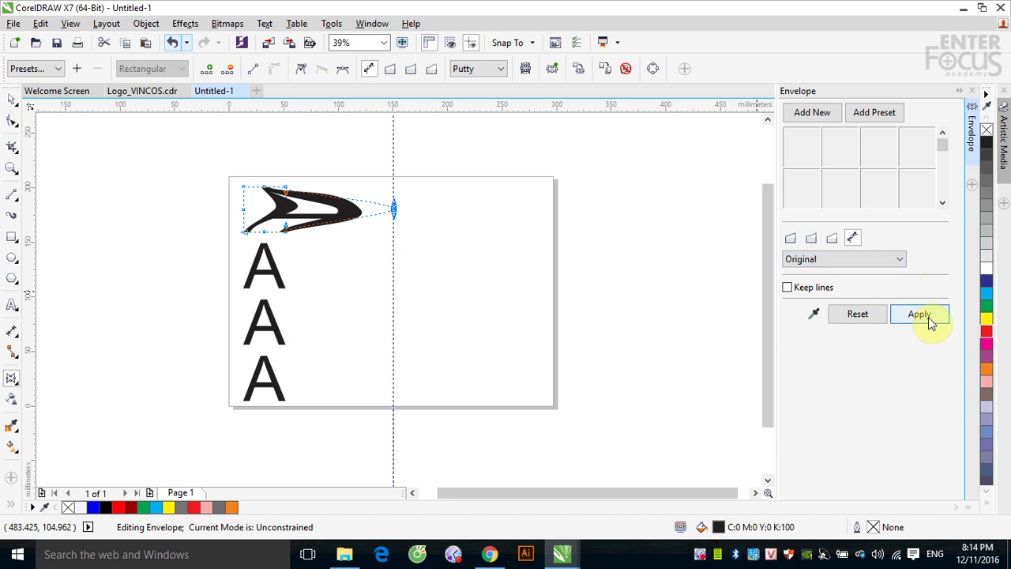
click(920, 315)
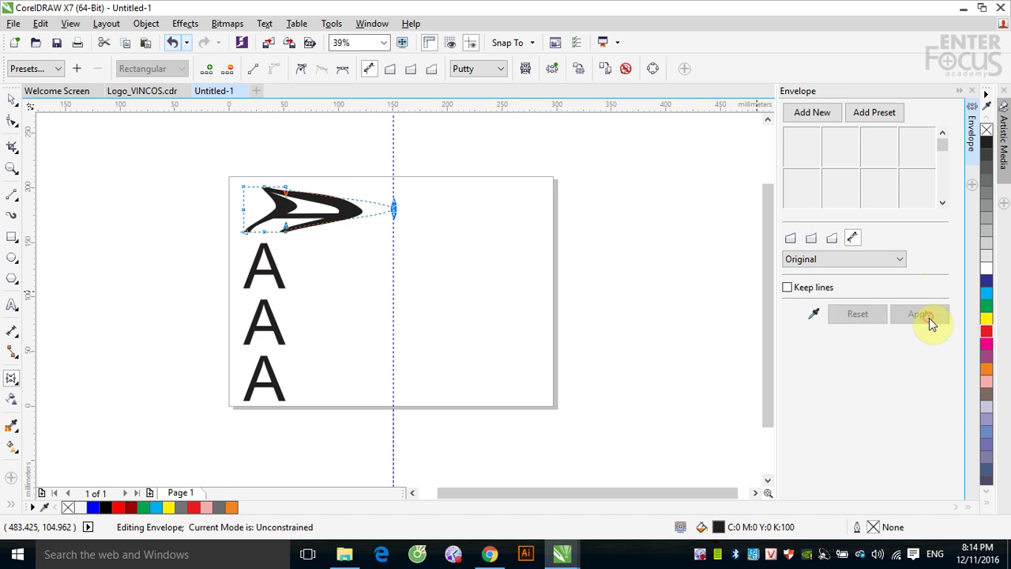
Apply the Vertical mapping mode to the top letter's envelope and reapply it with Keep lines enabled
click(899, 260)
click(867, 308)
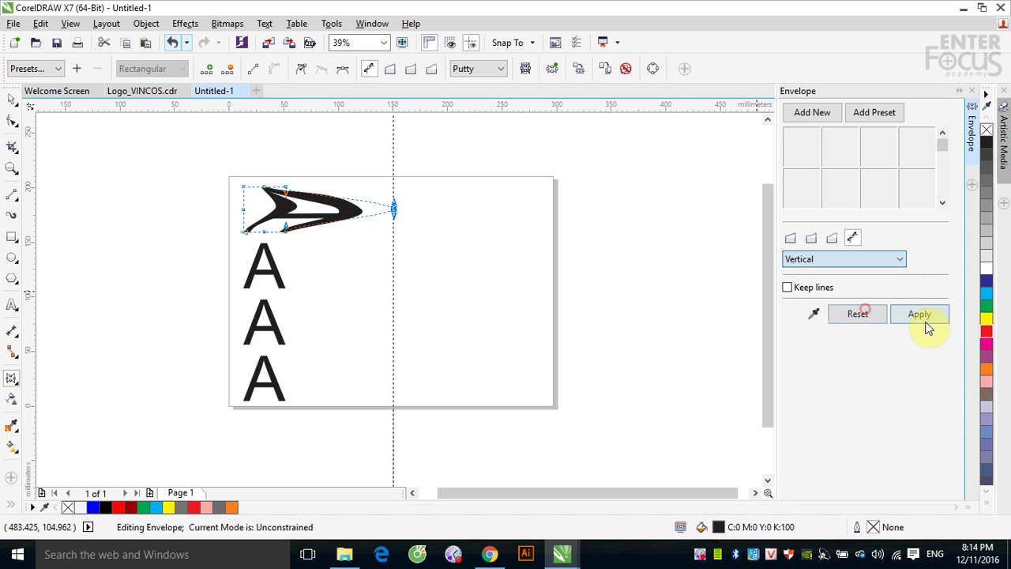
click(926, 314)
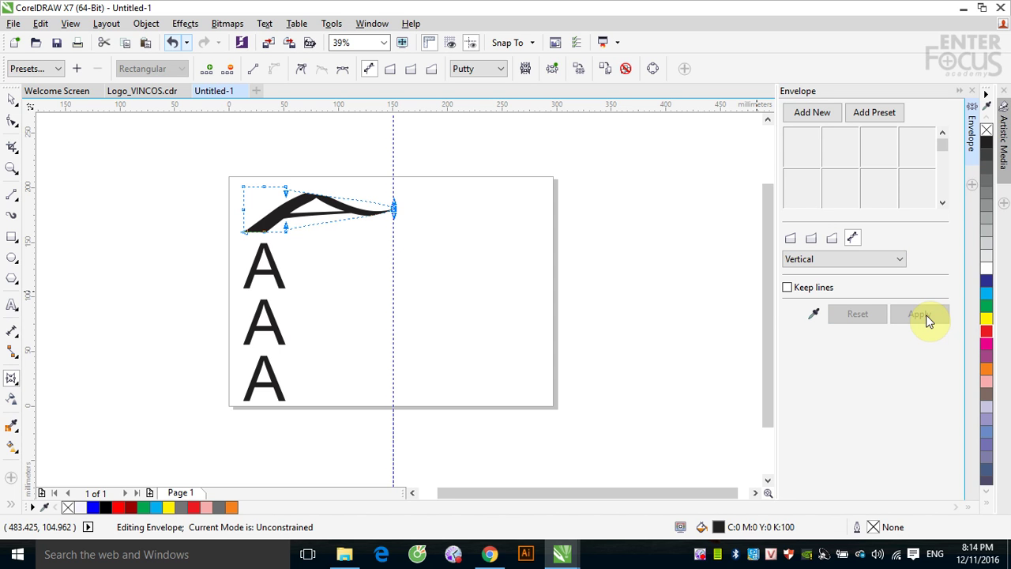
click(787, 289)
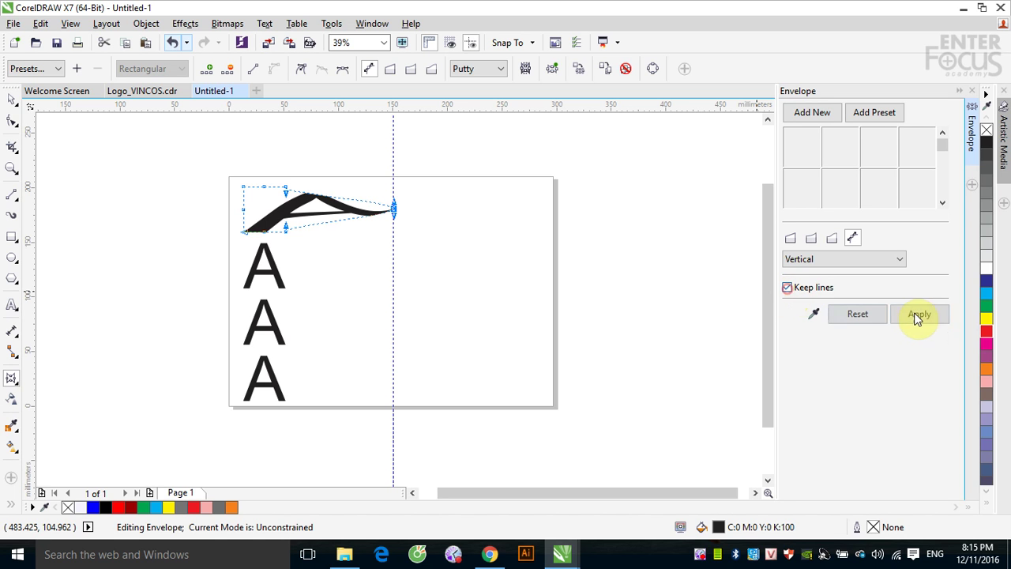
click(920, 315)
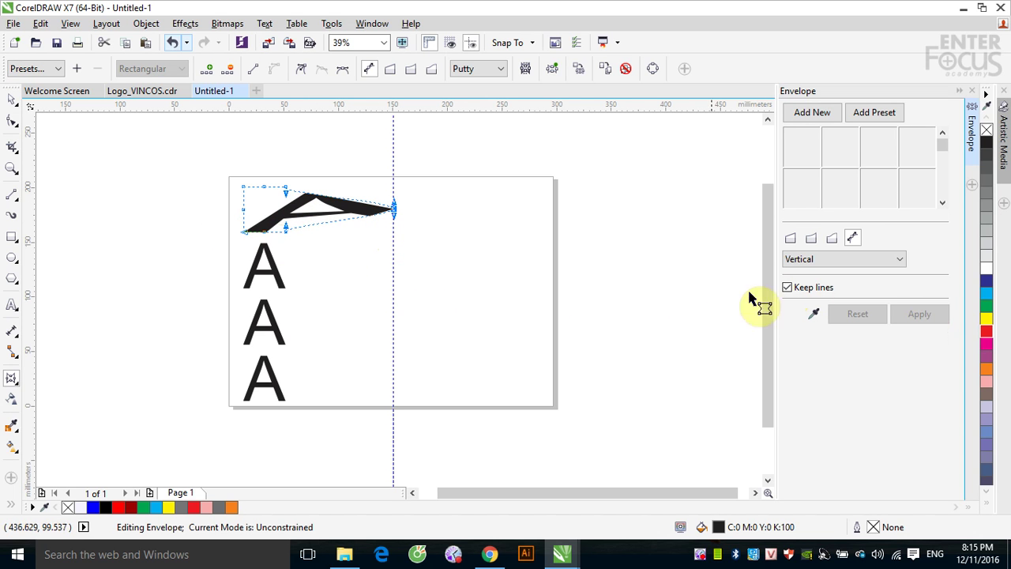
Try the Horizontal and Original mapping modes on the top letter's envelope while Keep lines is enabled
click(899, 261)
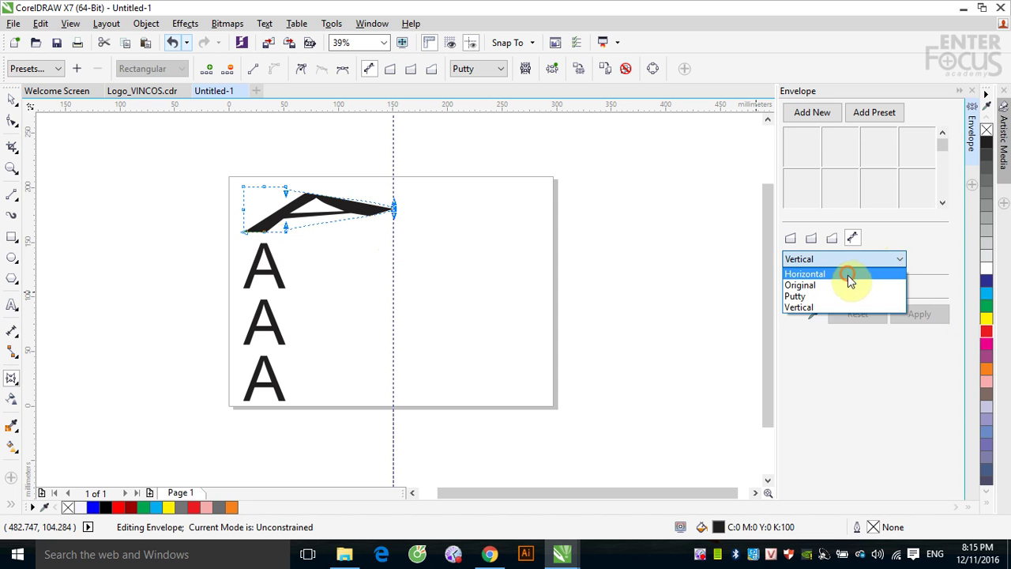
click(846, 274)
click(919, 314)
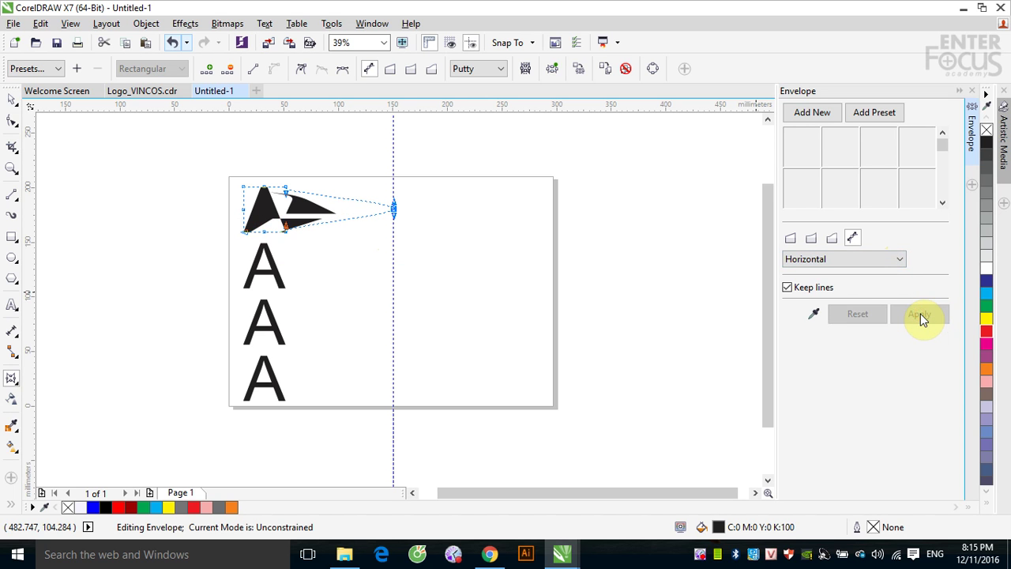
click(899, 259)
click(864, 283)
click(921, 313)
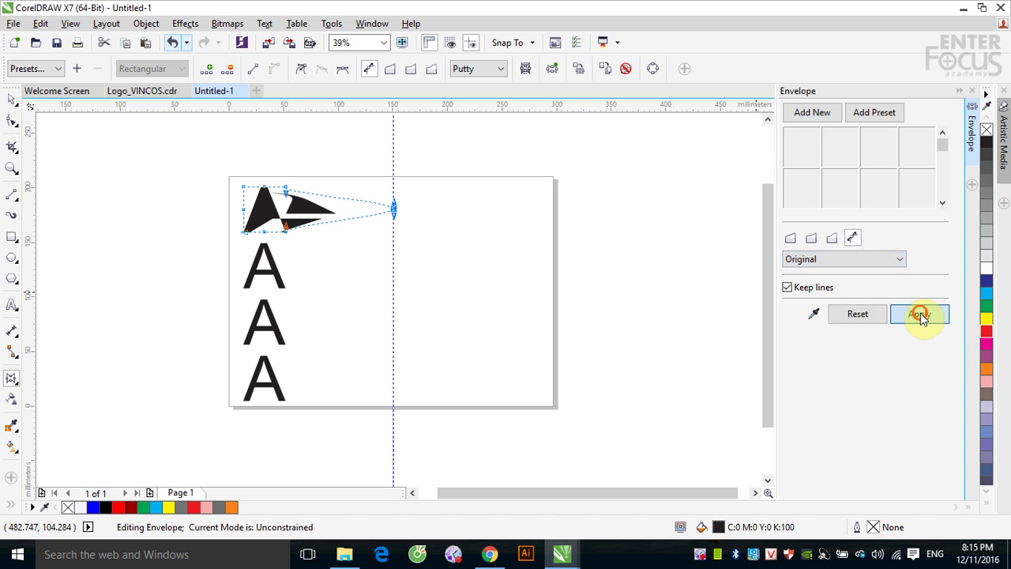
Apply the Putty mapping mode and then the Vertical mode to the top letter with Keep lines enabled
click(900, 261)
click(878, 297)
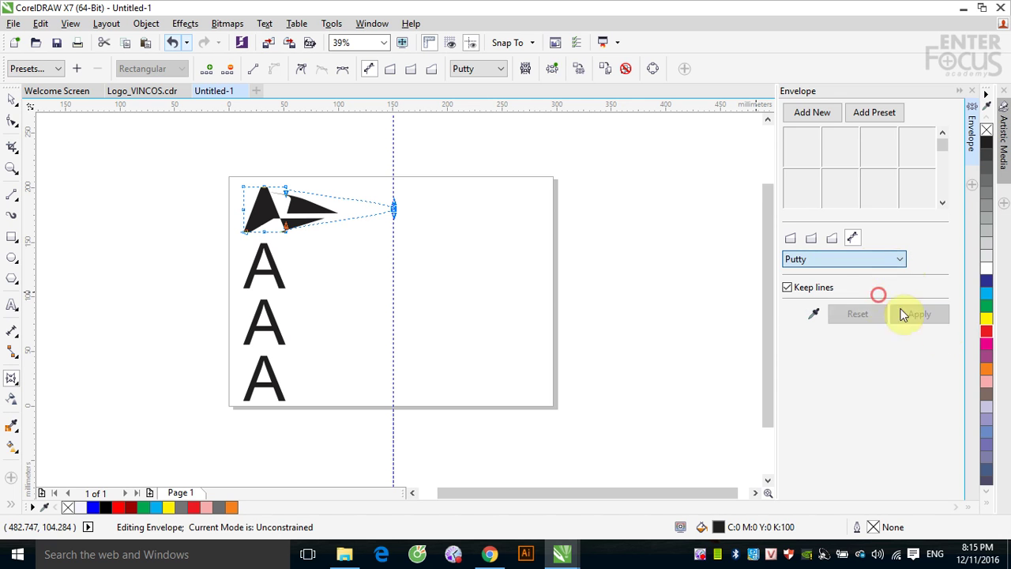
click(916, 314)
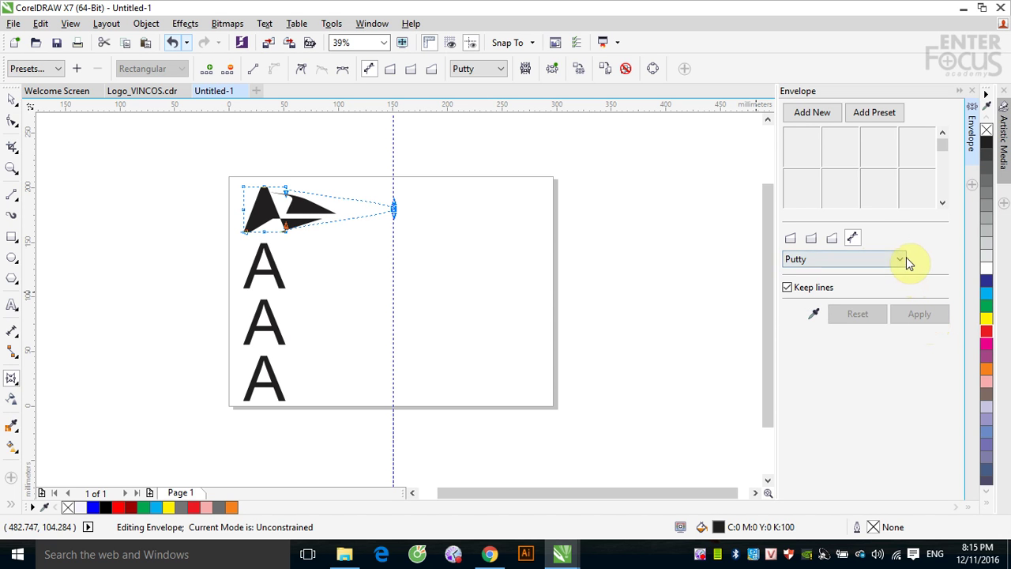
click(899, 260)
click(856, 308)
click(926, 318)
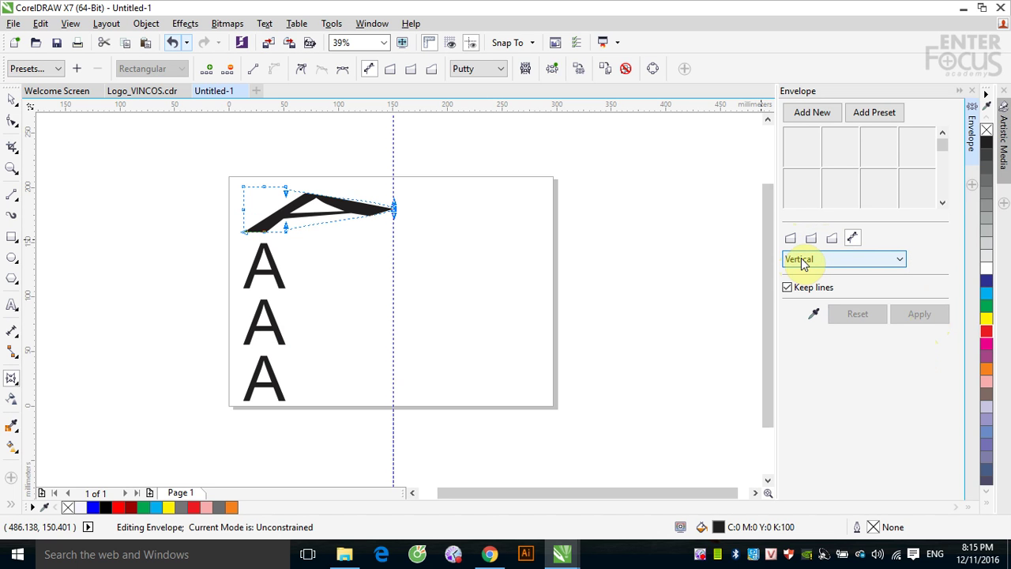
Turn off Keep lines and apply the circle preset envelope to the second letter A in Vertical mapping mode
click(787, 288)
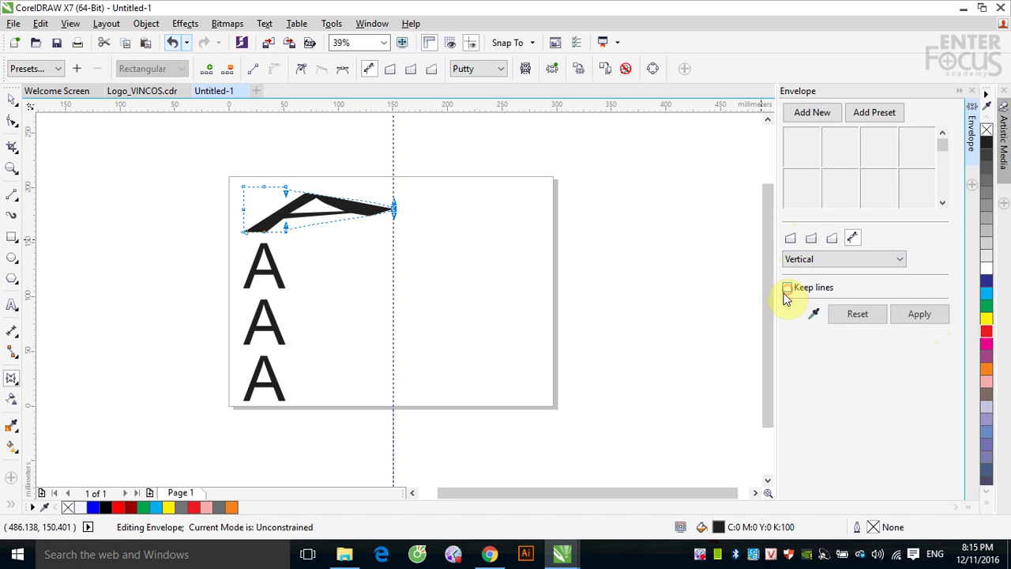
click(273, 273)
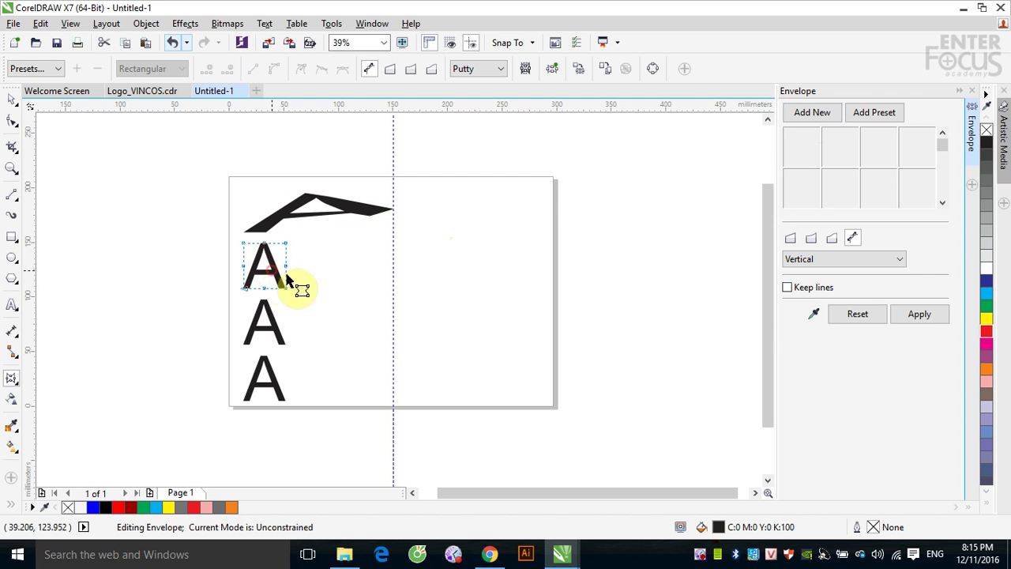
click(883, 114)
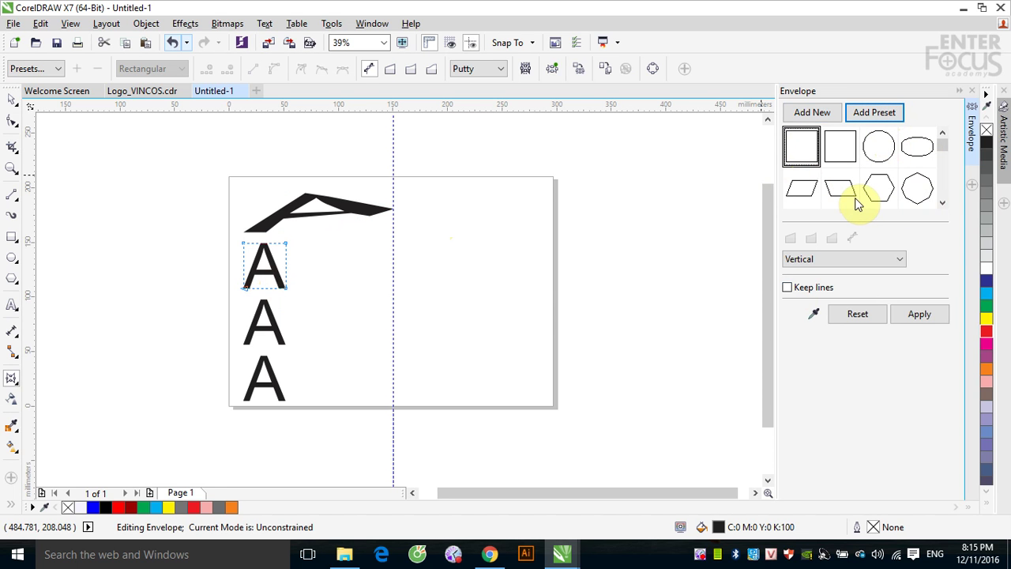
click(878, 148)
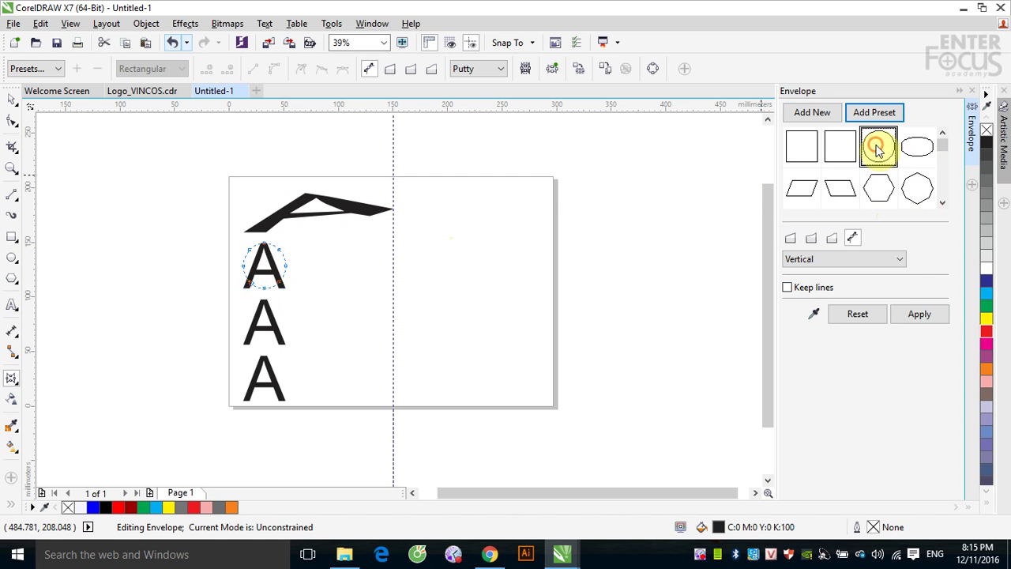
click(922, 317)
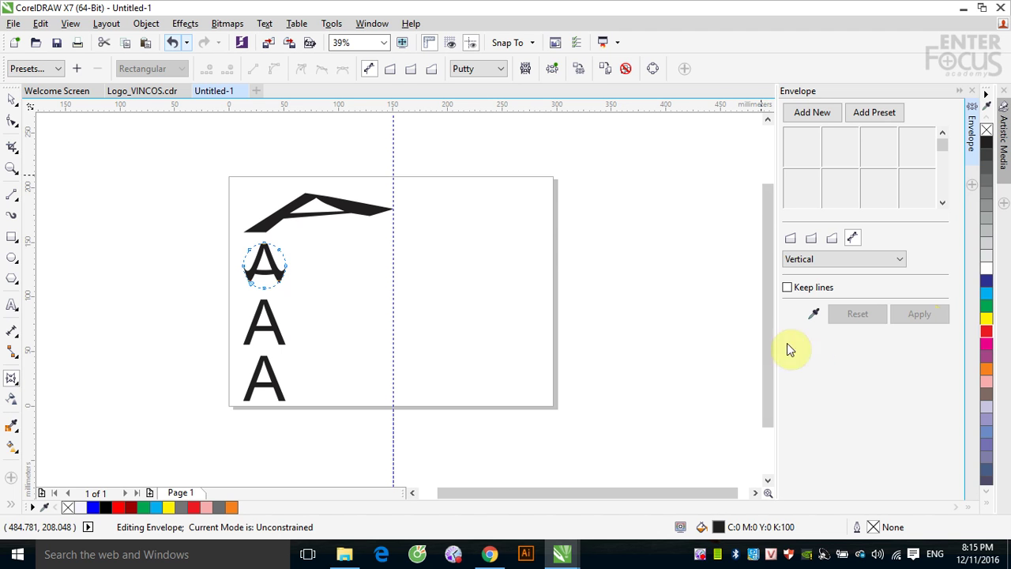
Try the Horizontal mapping mode on the second letter's circular envelope
key(F2)
drag(206, 224, 364, 309)
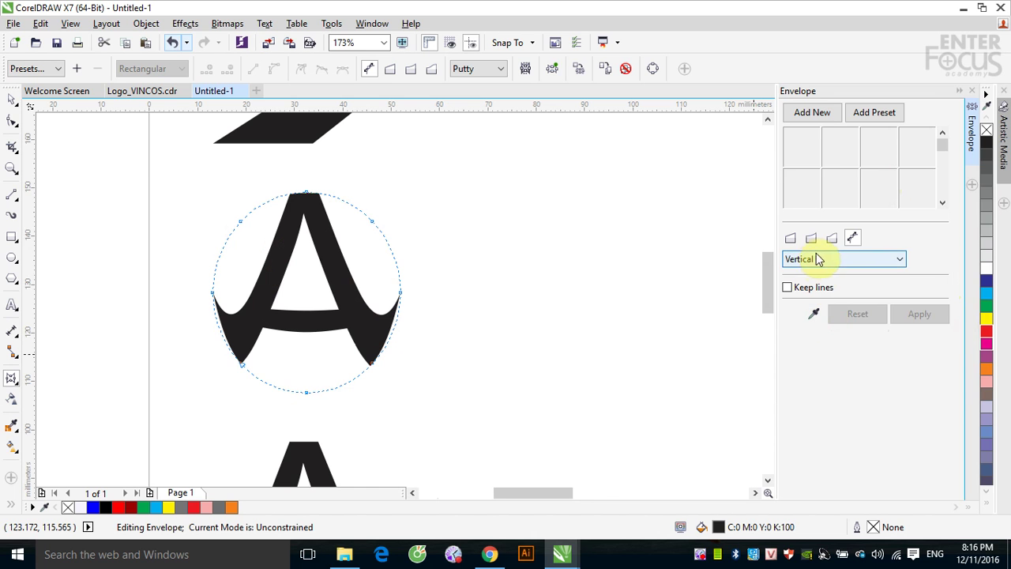
click(899, 260)
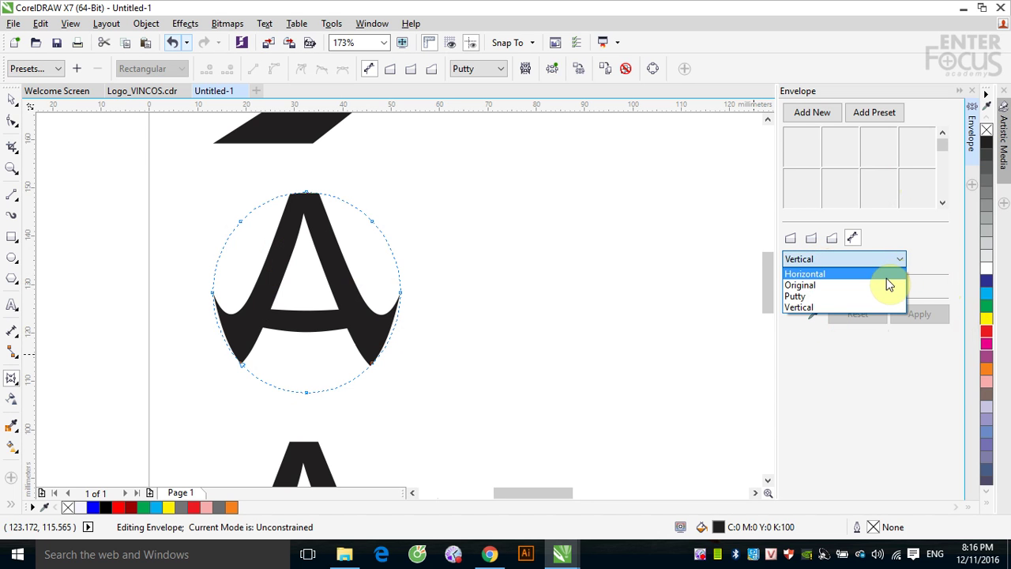
click(887, 277)
click(921, 318)
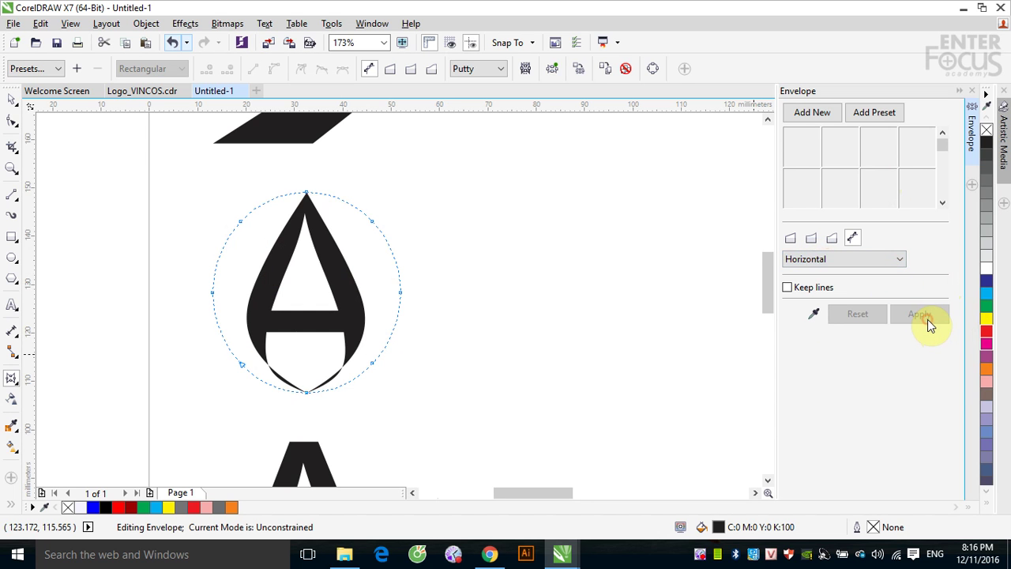
Try the Original and Vertical mapping modes in turn on the second letter's circular envelope
click(896, 260)
click(871, 286)
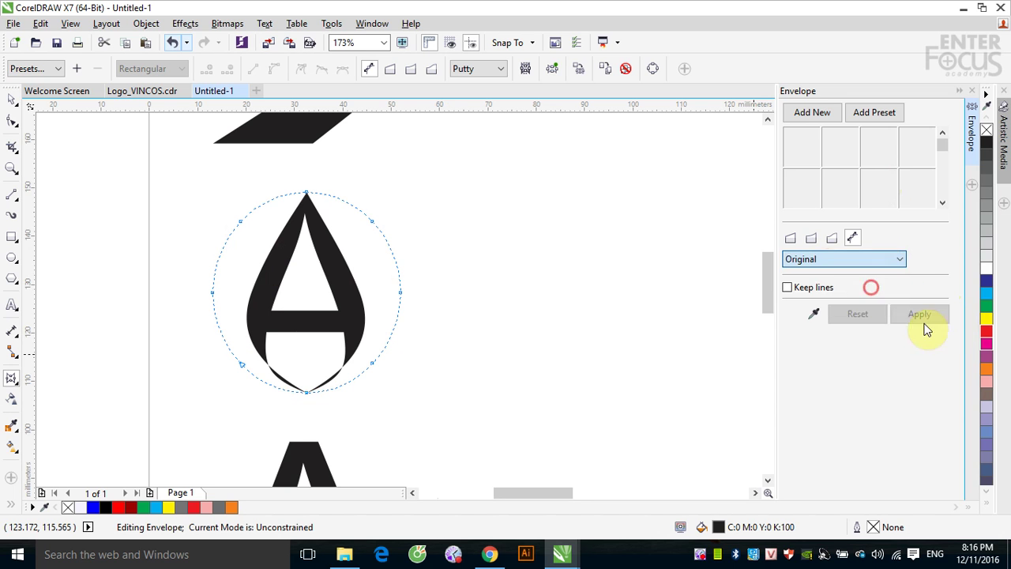
click(921, 316)
click(904, 261)
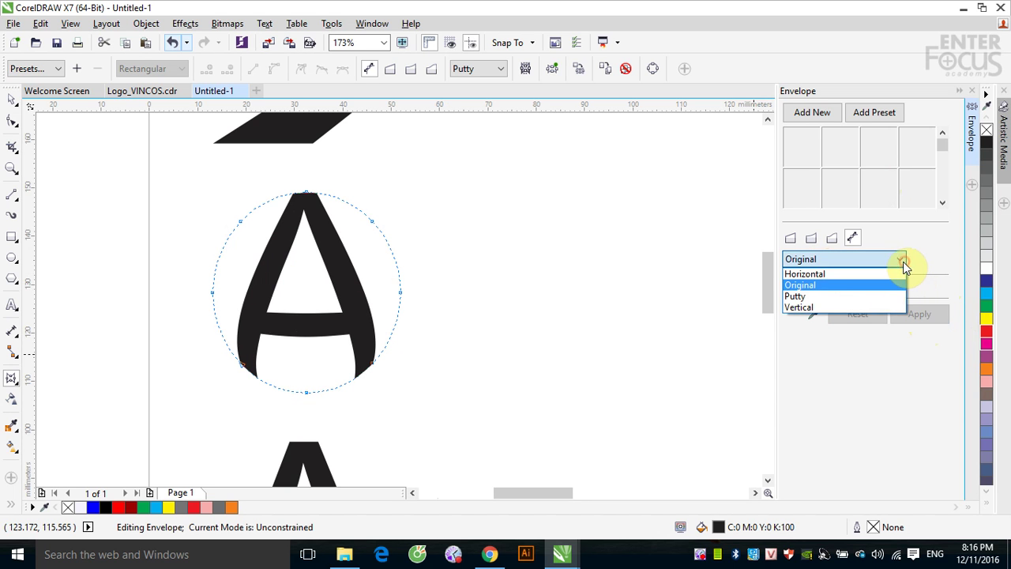
click(872, 307)
click(919, 314)
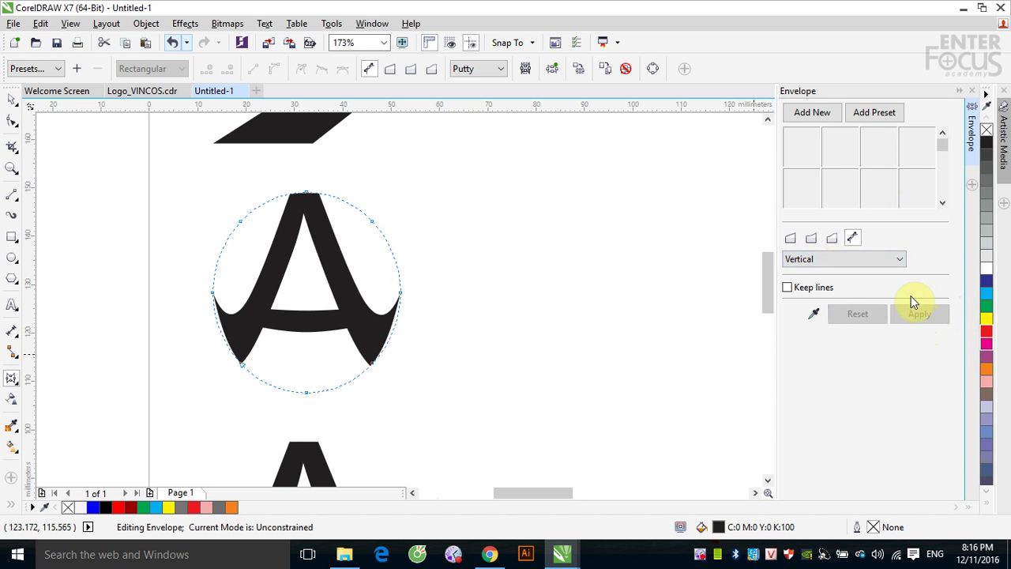
Apply Putty mapping to the second letter's circular envelope and reapply it with Keep lines enabled, clearing that option again at the end
click(898, 260)
click(879, 293)
click(917, 315)
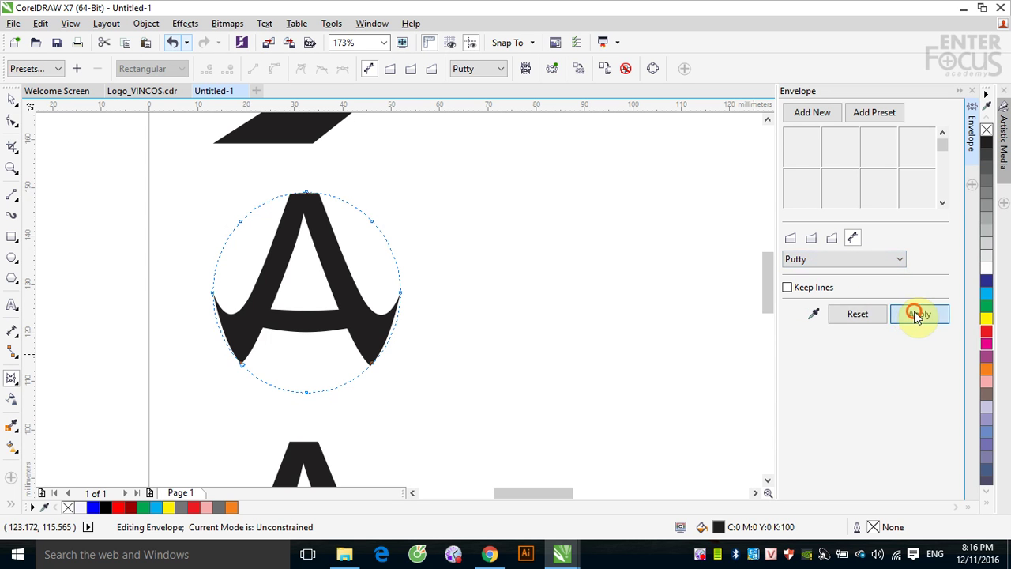
click(788, 287)
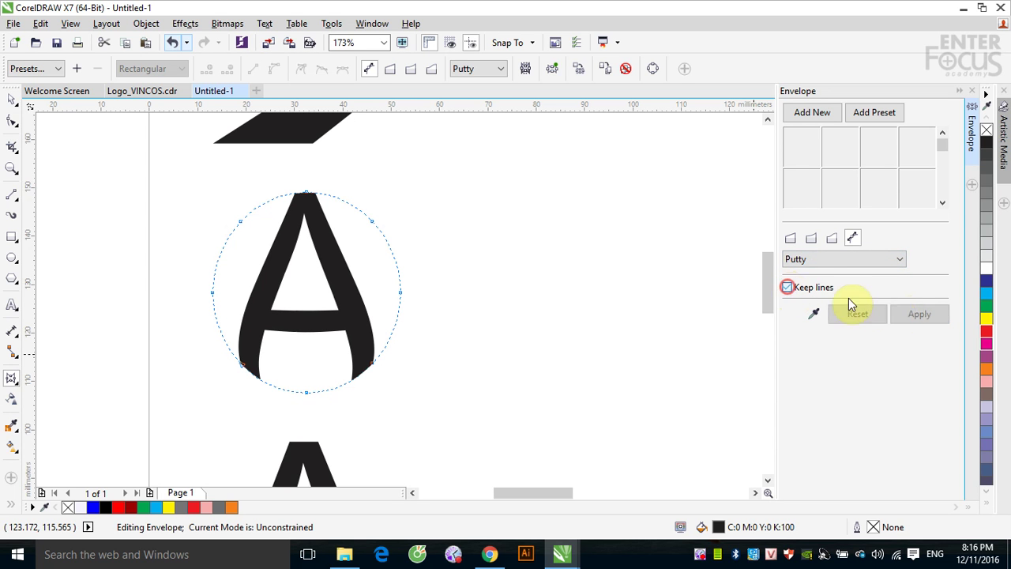
click(920, 315)
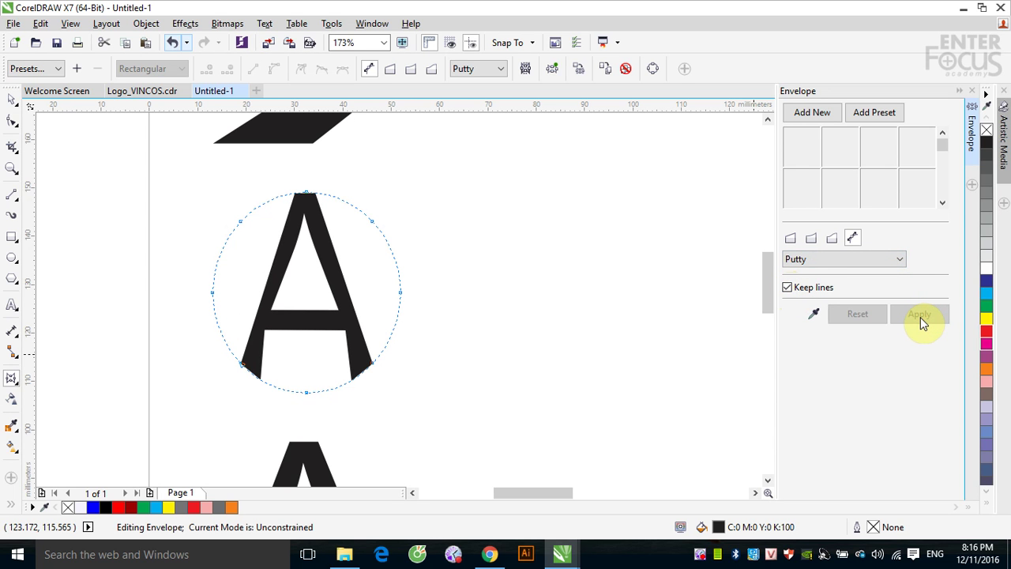
click(787, 288)
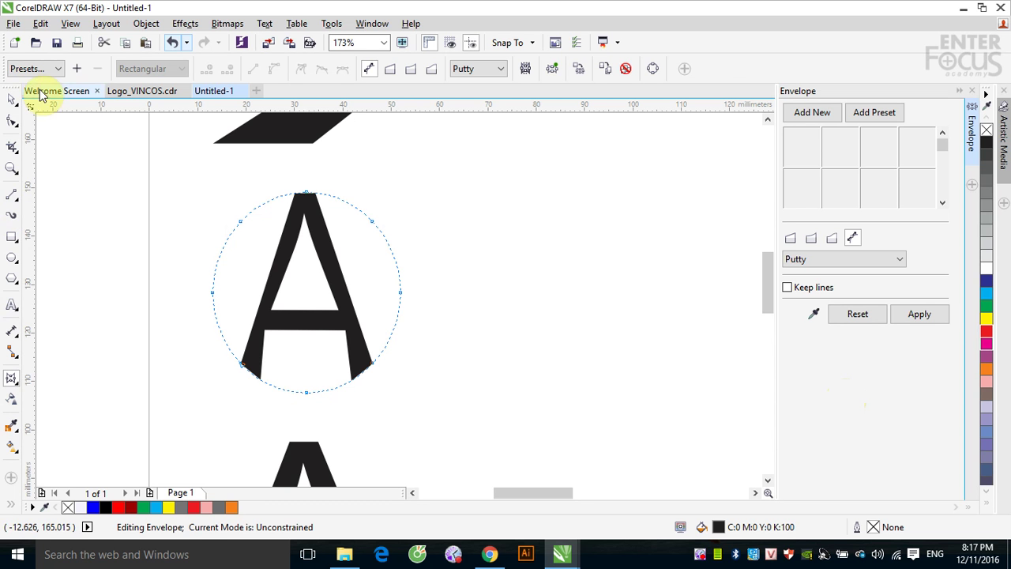
Create a new A4 landscape document and draw a red-filled square about 65 mm wide in its lower part
click(11, 44)
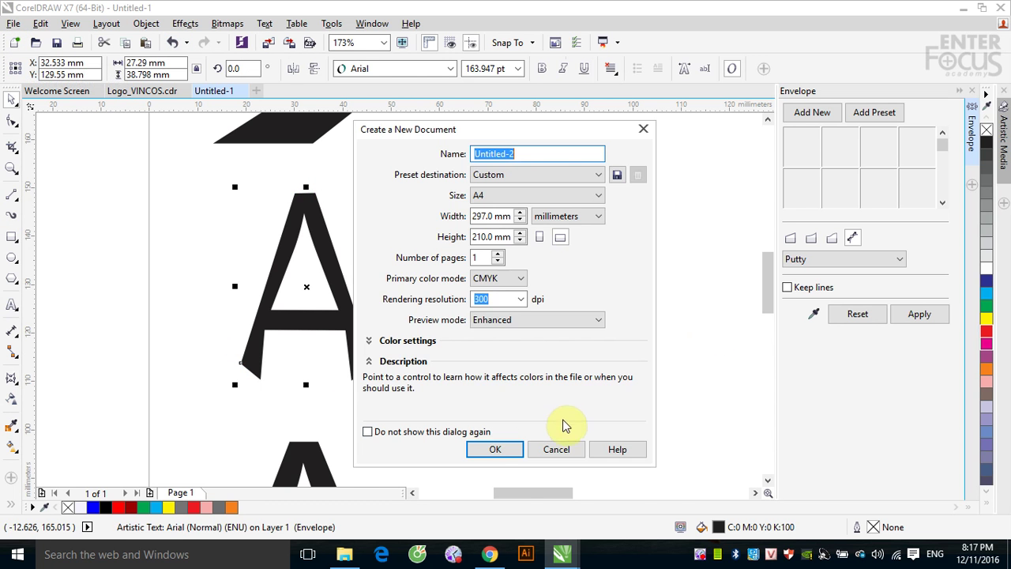
click(488, 447)
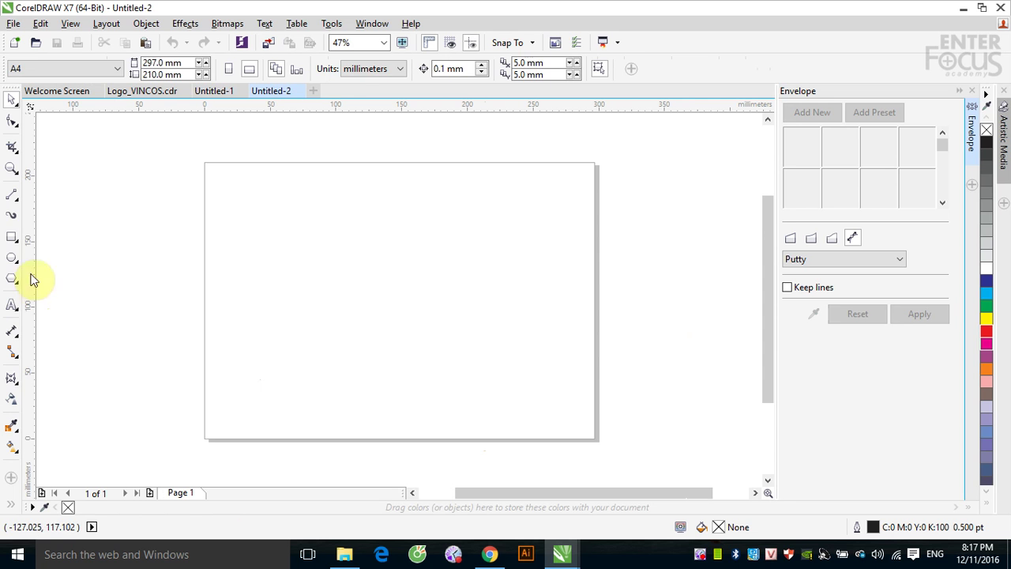
click(11, 235)
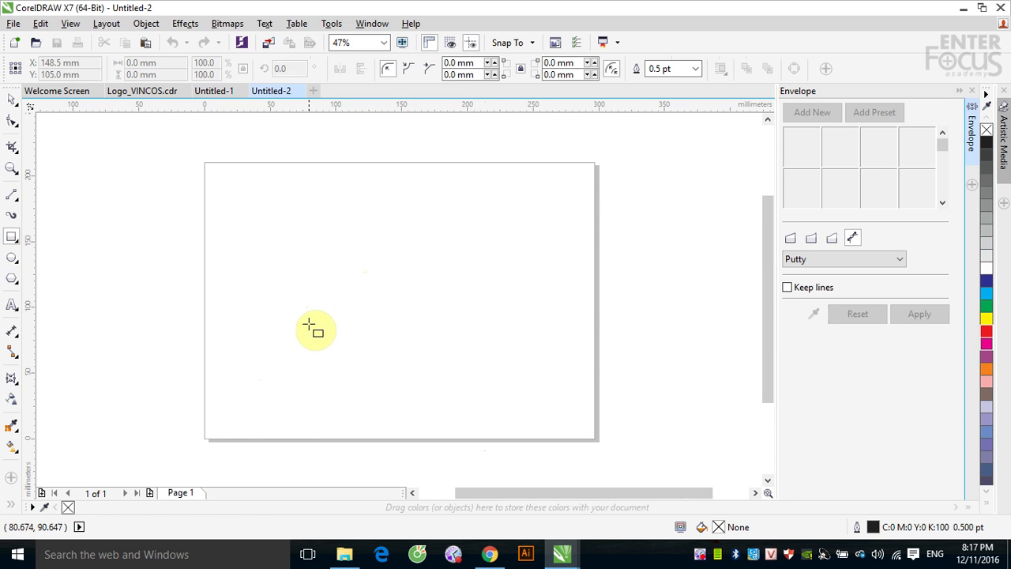
drag(308, 323, 393, 409)
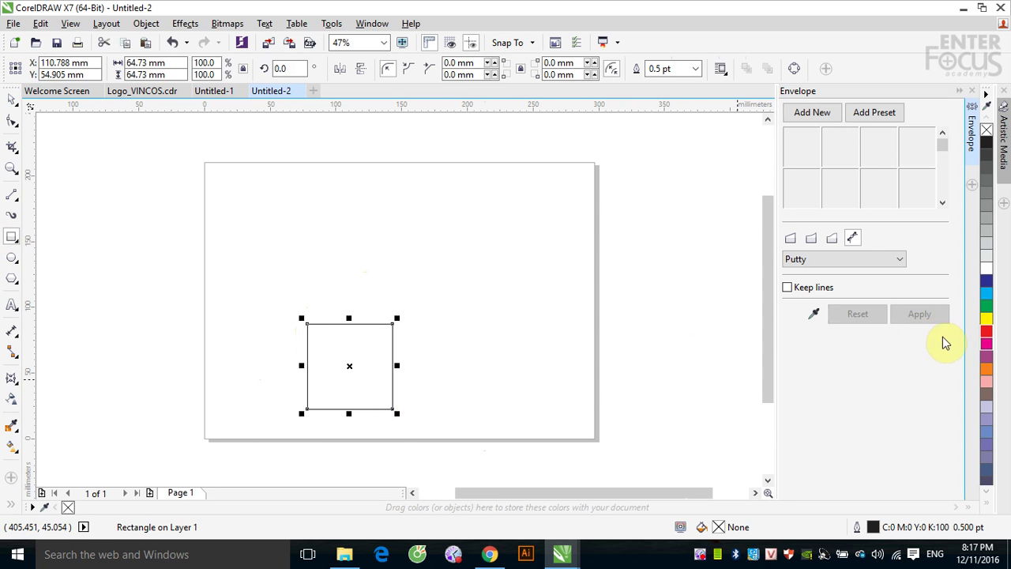
click(986, 330)
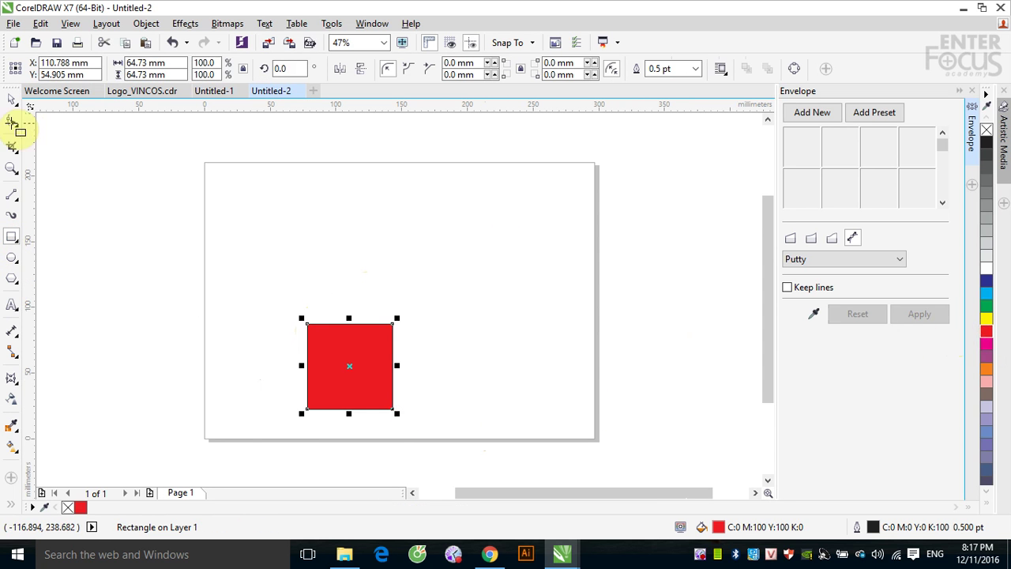
Extrude the red square into a cube with the vanishing point up and to the right, and deselect it
click(11, 380)
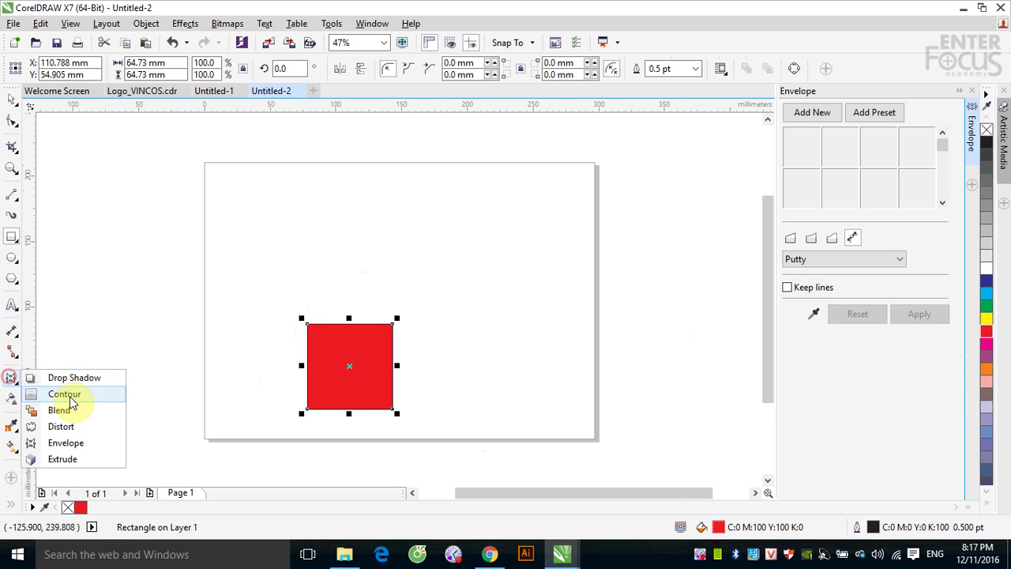
click(70, 459)
drag(375, 365, 483, 237)
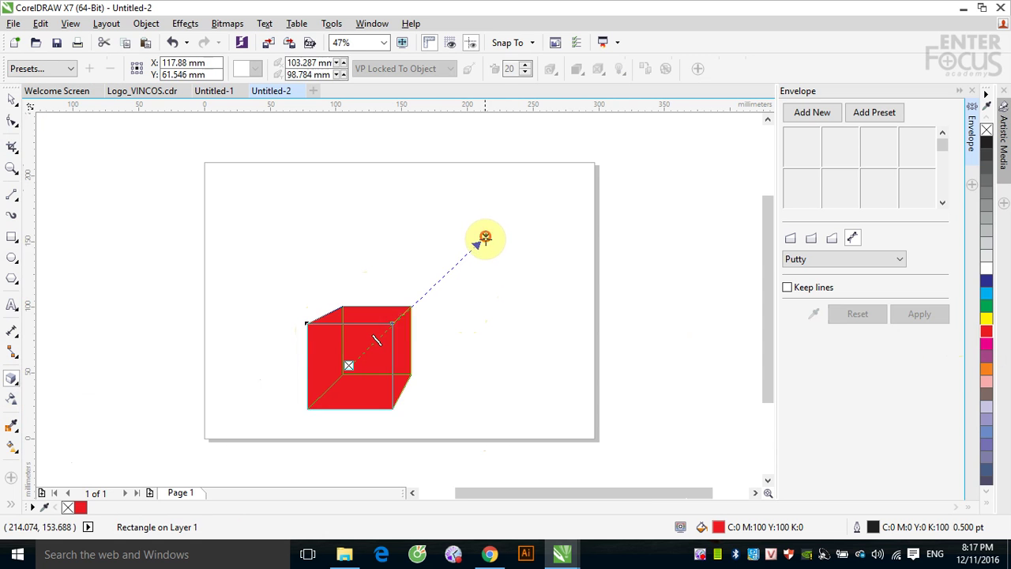
click(12, 101)
click(478, 302)
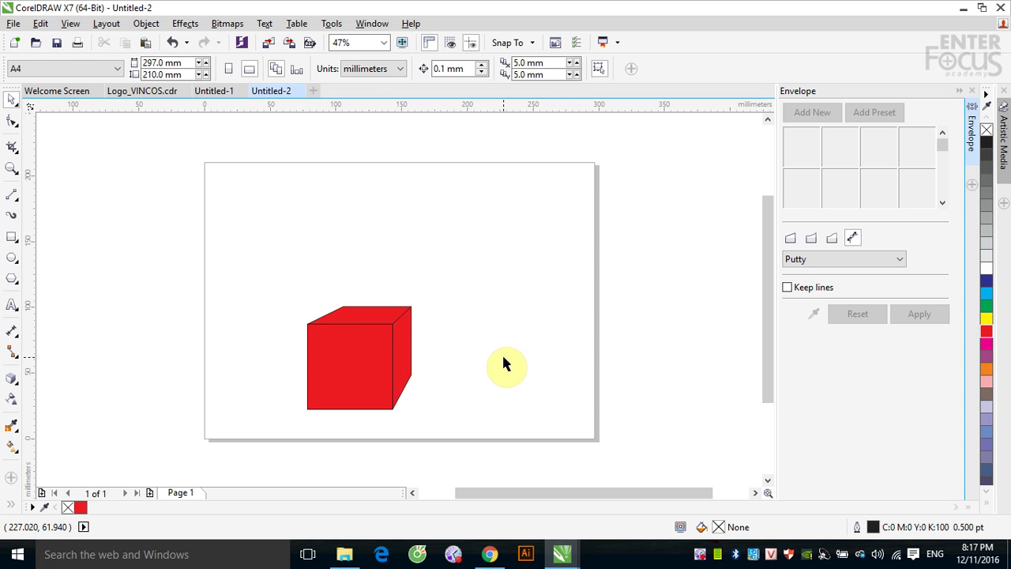
Add the artistic text A in 24 pt Arial beside the cube and select it as an object
click(14, 307)
click(226, 365)
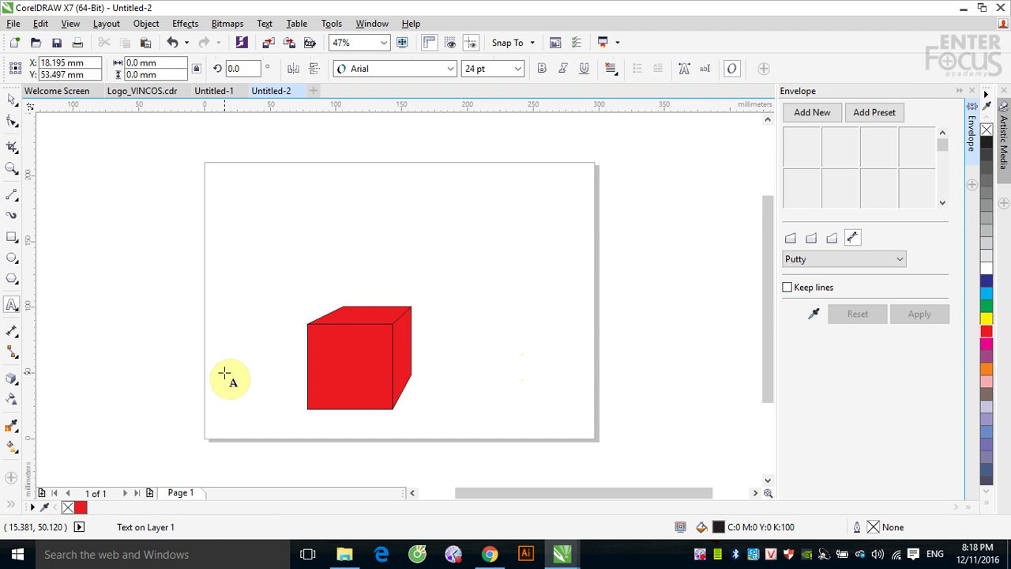
text(A)
click(11, 98)
click(237, 368)
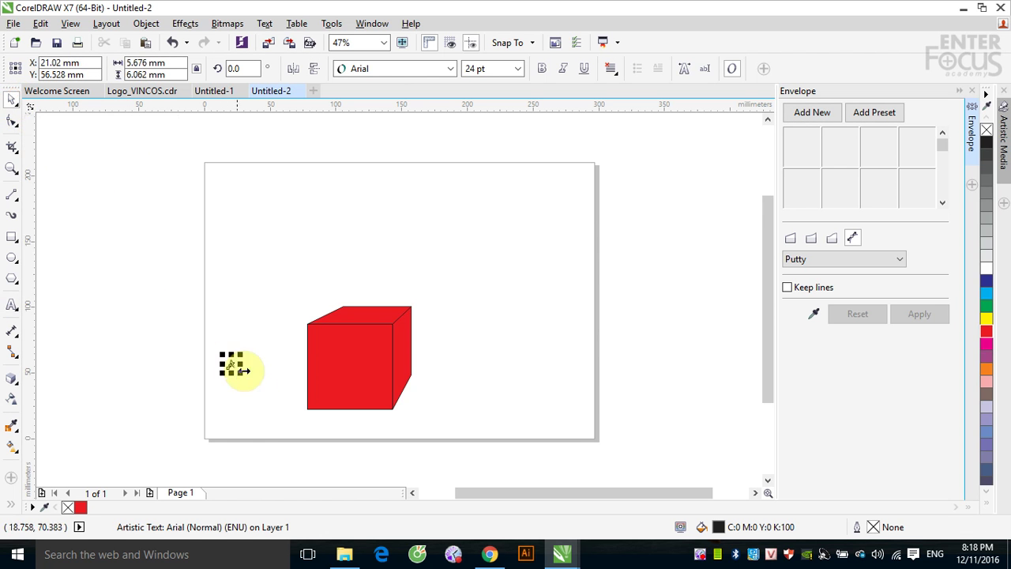
Enlarge the letter A to about 42 × 45 mm and centre it on the cube's front face
drag(242, 373, 269, 404)
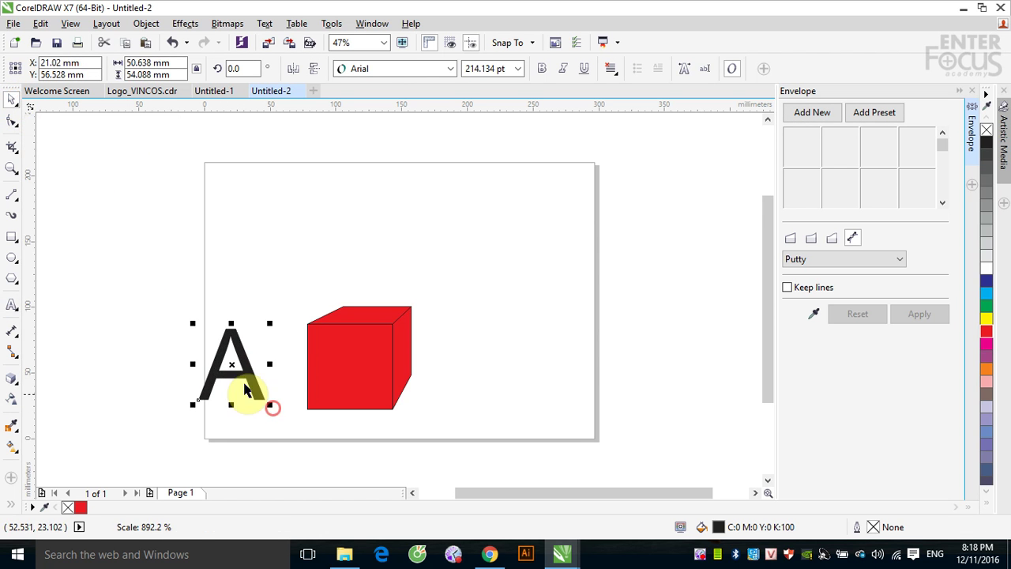
drag(234, 364, 378, 331)
drag(350, 362, 355, 360)
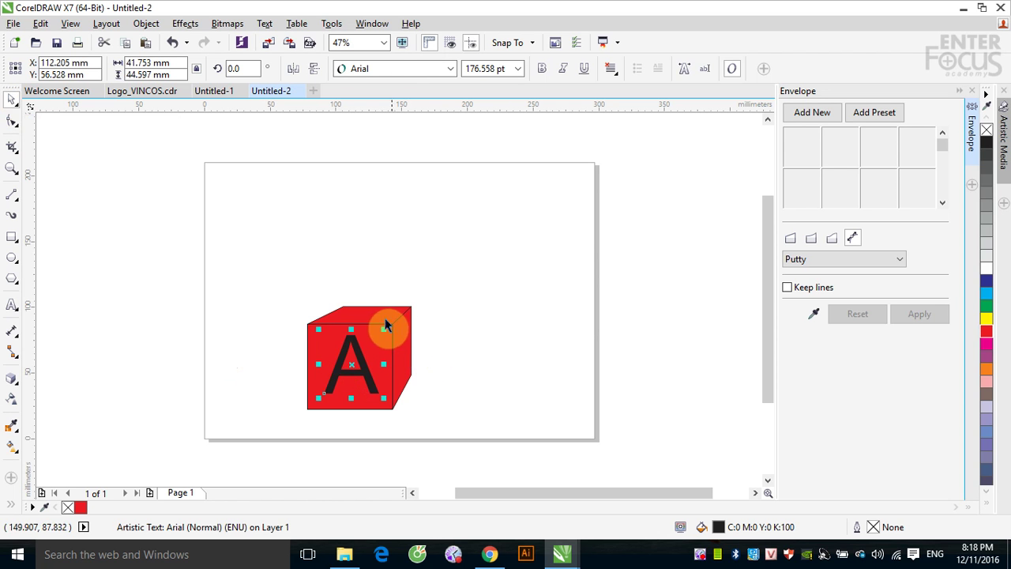
Duplicate the letter A to the right of the cube and change the copy's text to B
drag(357, 361, 444, 351)
right_click(444, 352)
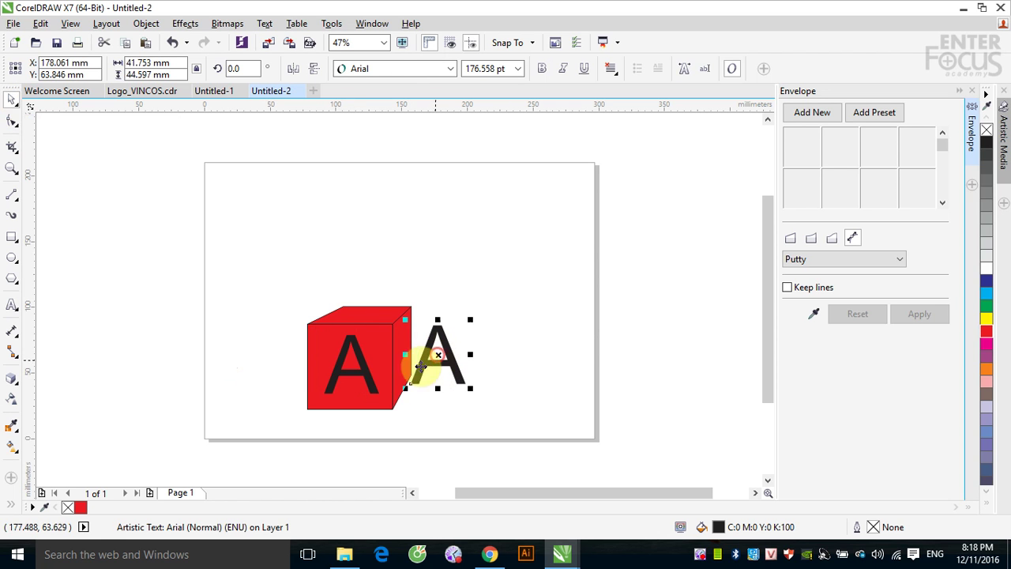
double_click(430, 356)
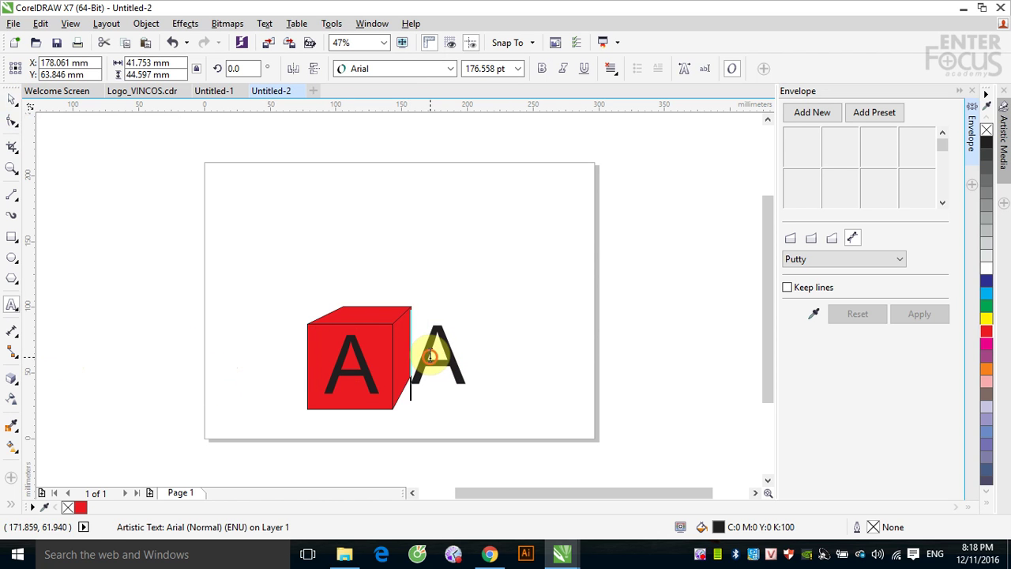
drag(436, 355, 446, 353)
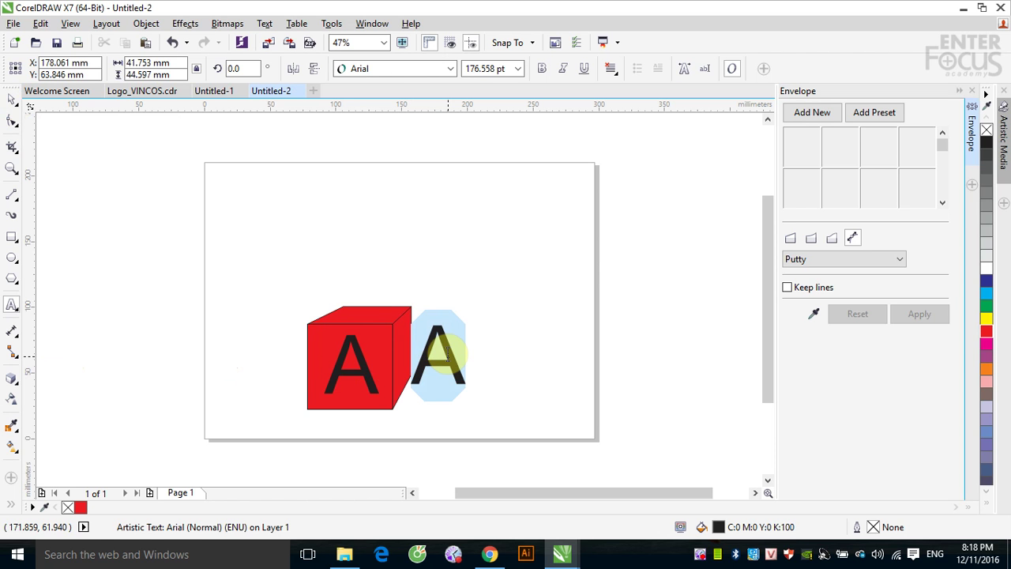
text(B)
click(9, 97)
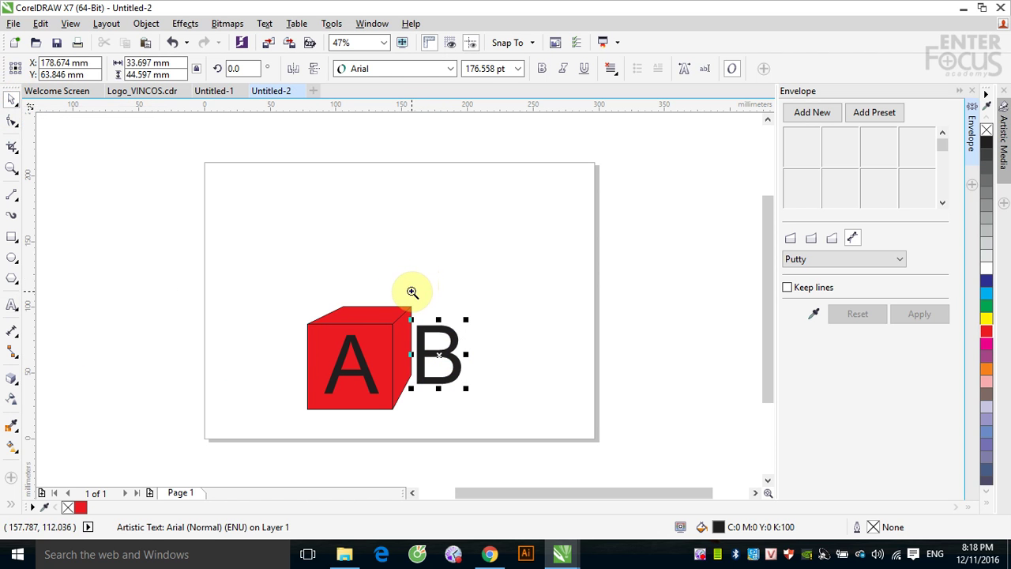
Move the letter B onto the cube's side face so its left edge sits just inside the front vertical edge
drag(330, 293, 519, 419)
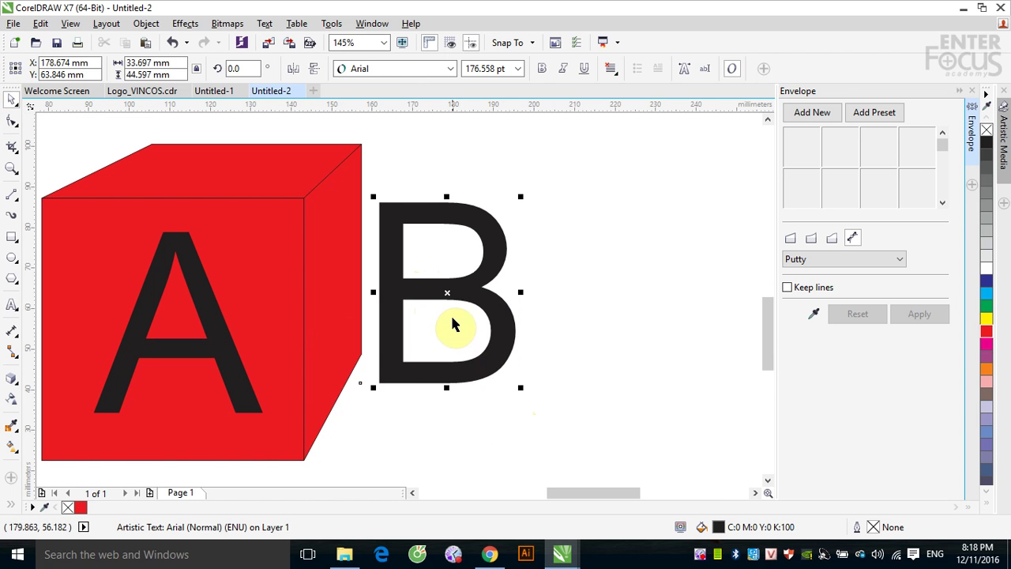
drag(446, 293, 381, 305)
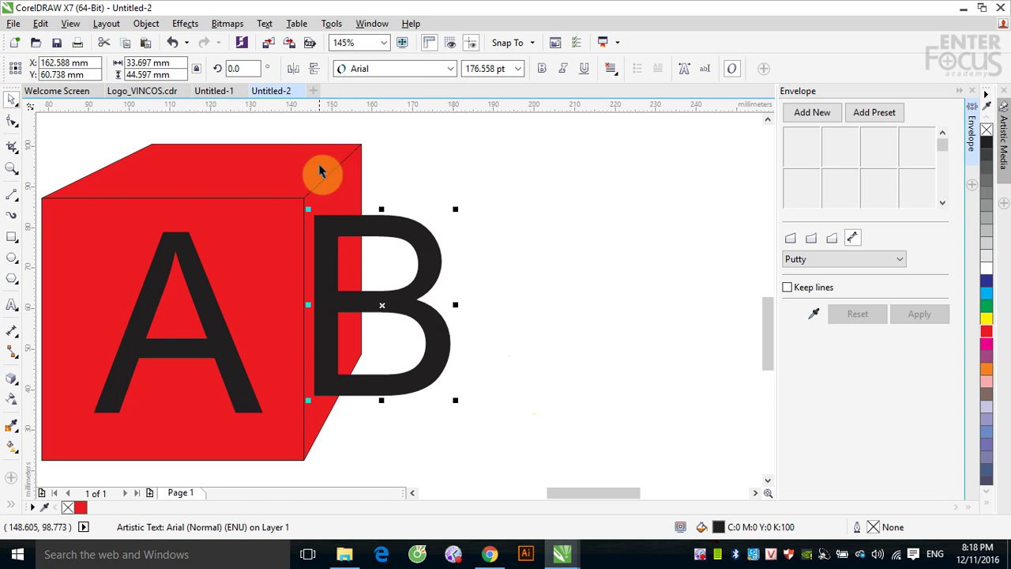
Try to fit the letter B to the cube's side face by narrowing it to about 12 mm and skewing it
drag(456, 302, 367, 302)
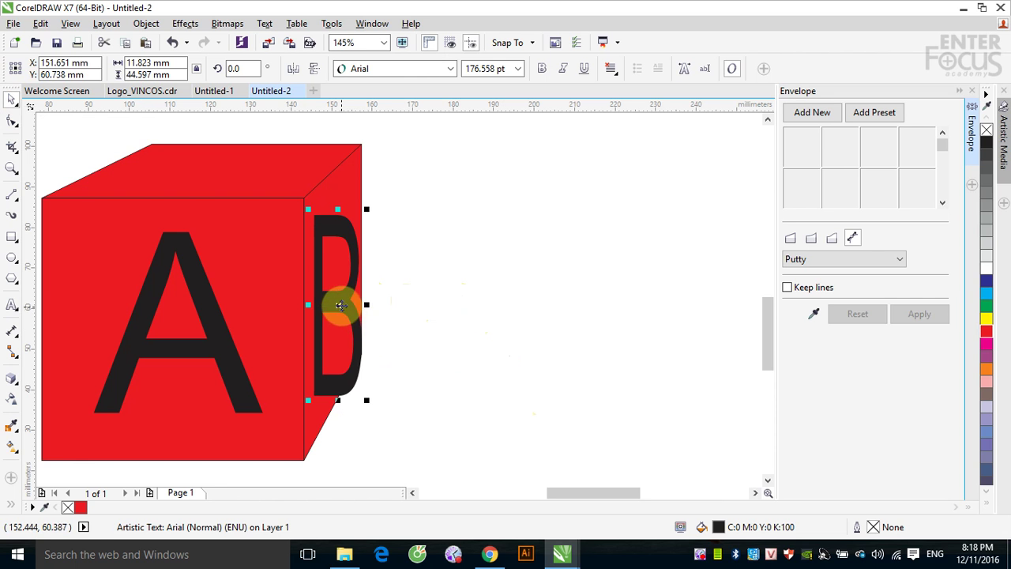
drag(339, 305, 357, 232)
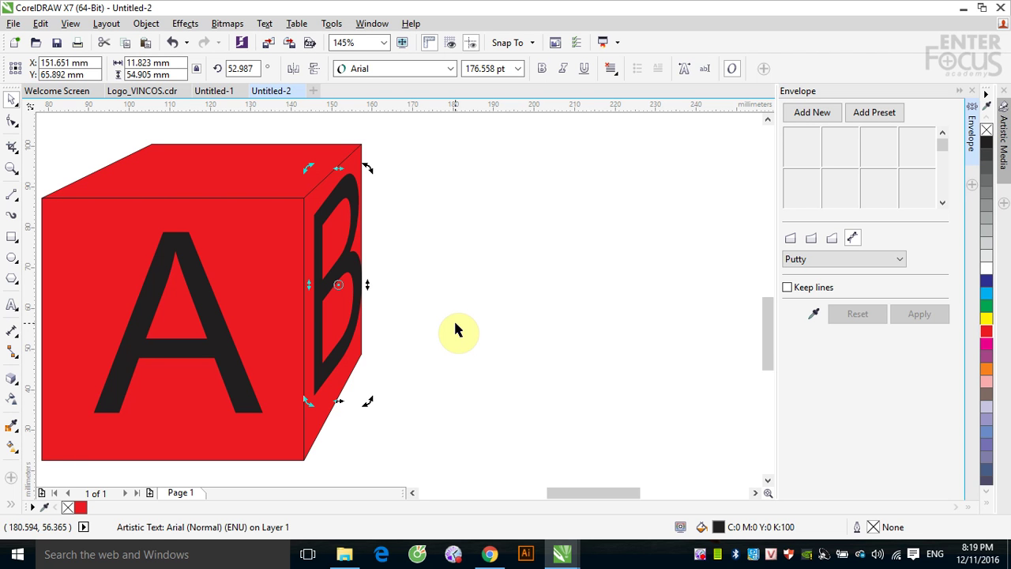
key(ctrl+z)
key(ctrl+z)
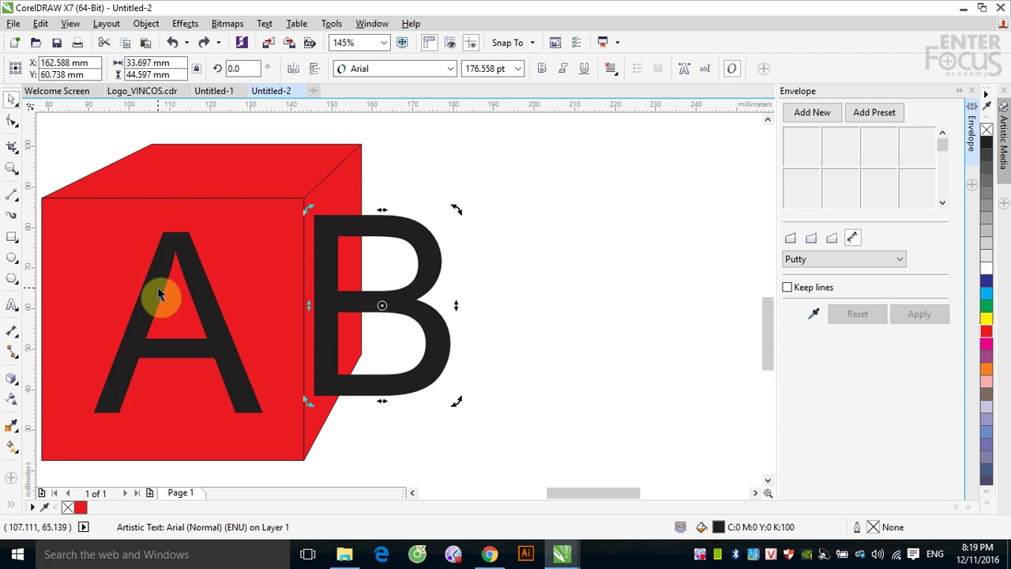
Put an envelope on the letter B and delete the midpoint nodes on its four sides
click(13, 381)
click(64, 443)
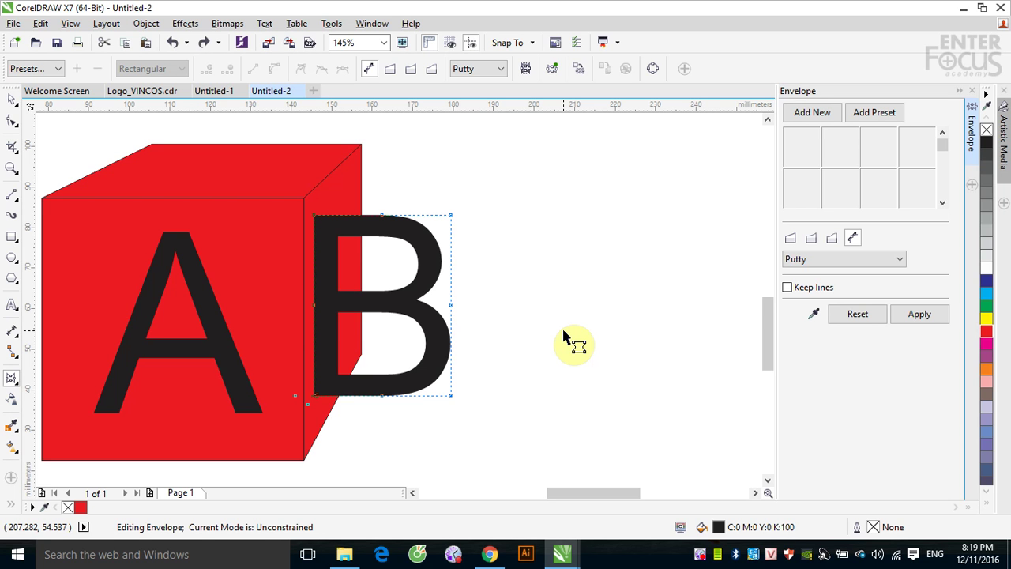
drag(478, 293, 302, 317)
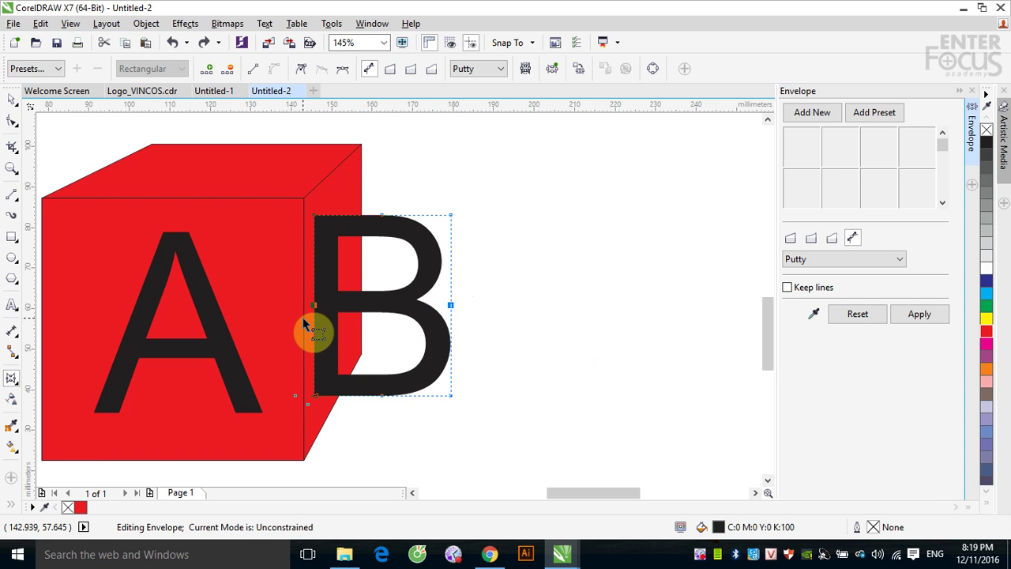
click(303, 317)
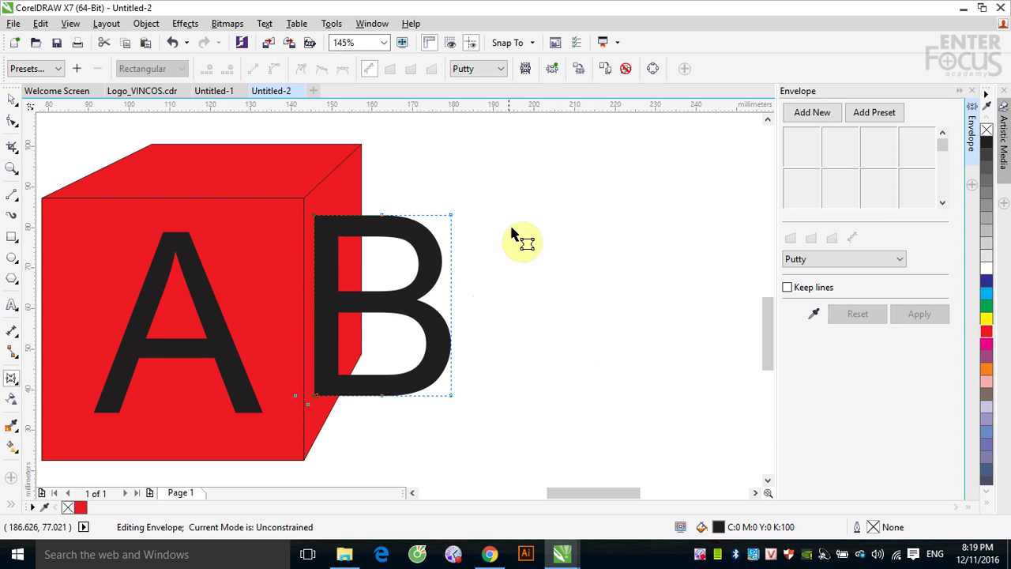
drag(372, 197, 406, 429)
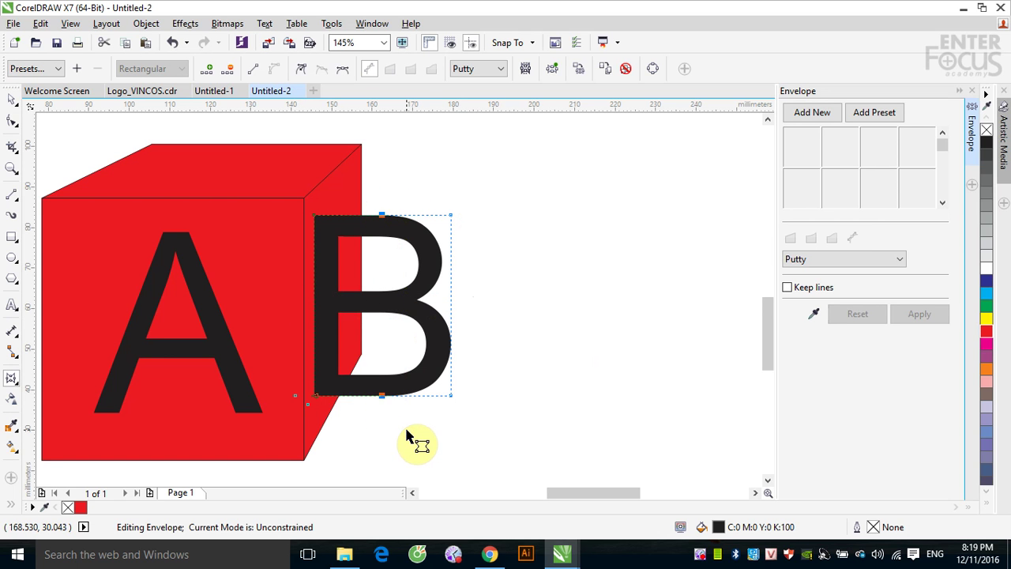
Convert all segments of the letter B's envelope to straight lines
click(451, 215)
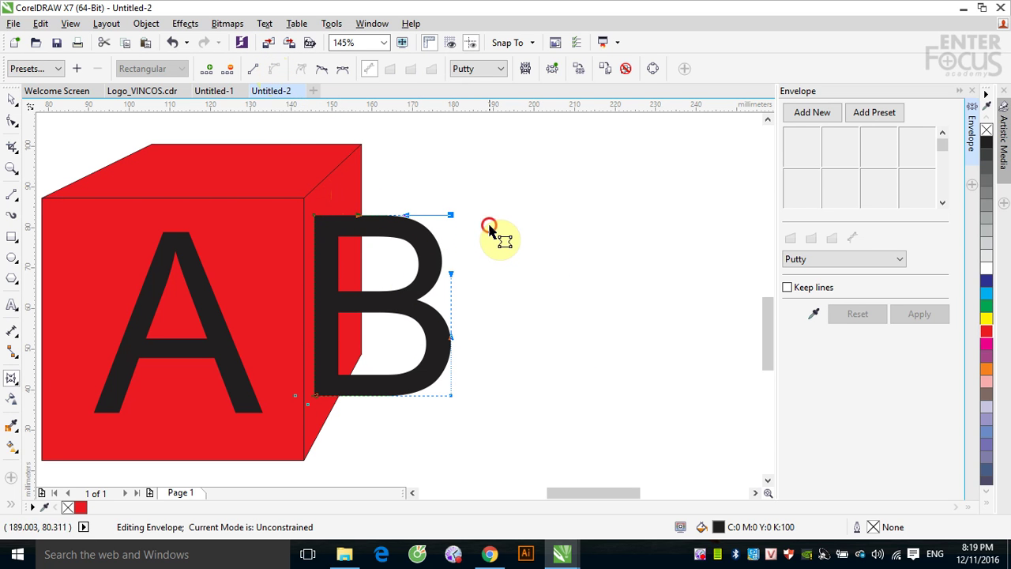
click(488, 195)
drag(302, 421, 319, 182)
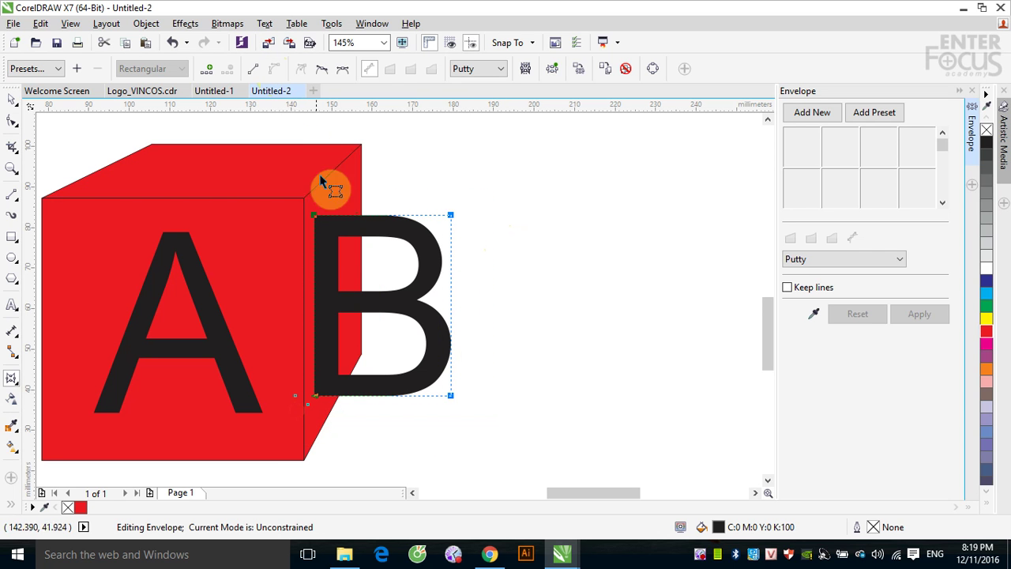
click(254, 73)
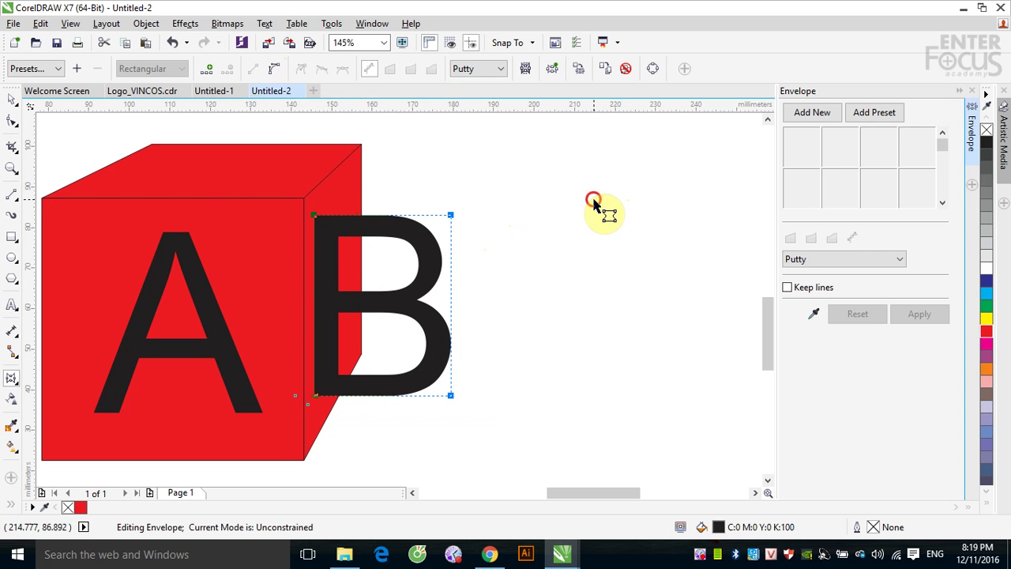
Move the envelope's two right corner nodes so the letter B follows the perspective of the cube's side face
drag(435, 184, 508, 424)
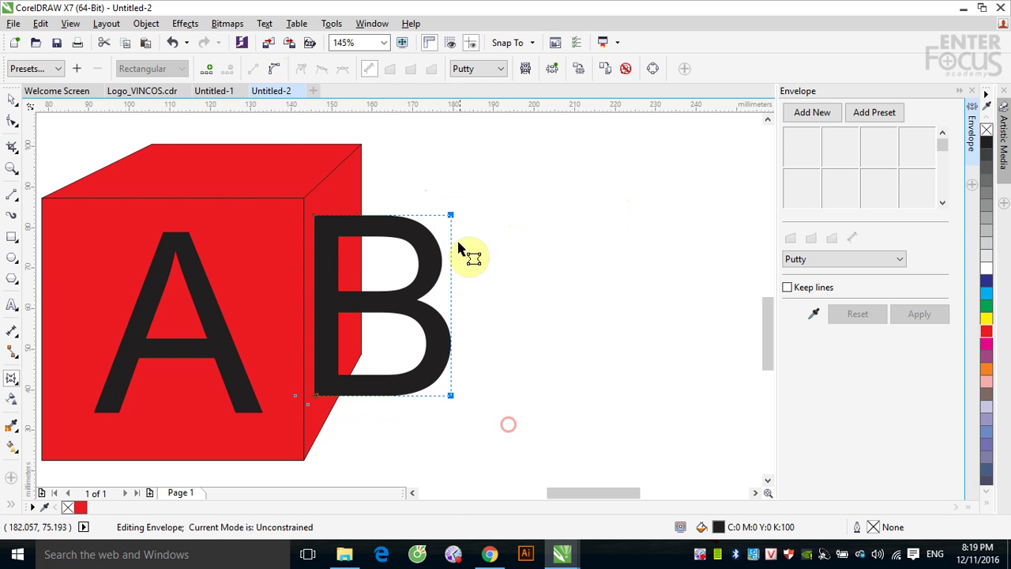
drag(450, 215, 355, 176)
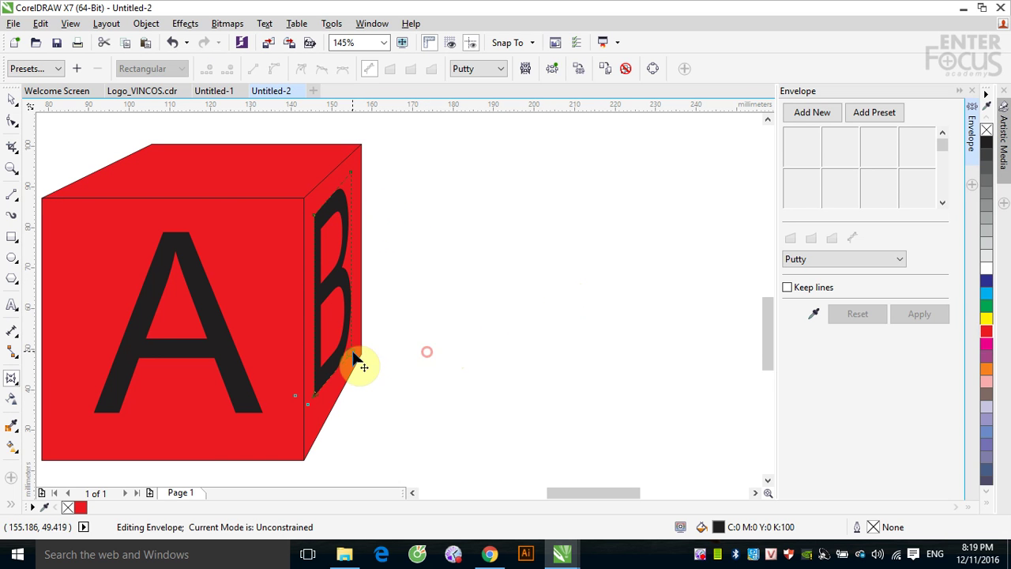
drag(353, 353, 353, 338)
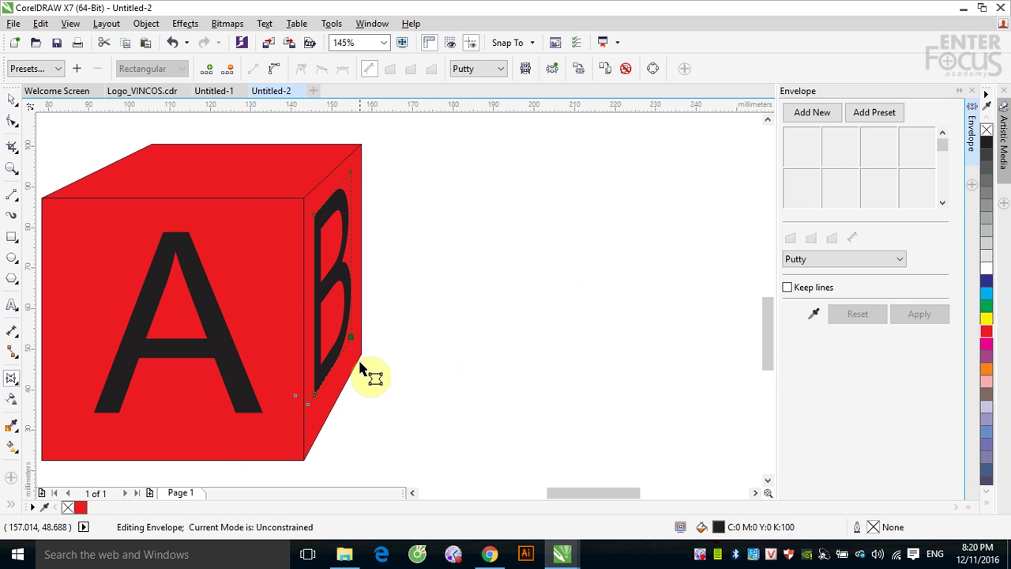
click(338, 316)
drag(350, 173, 350, 177)
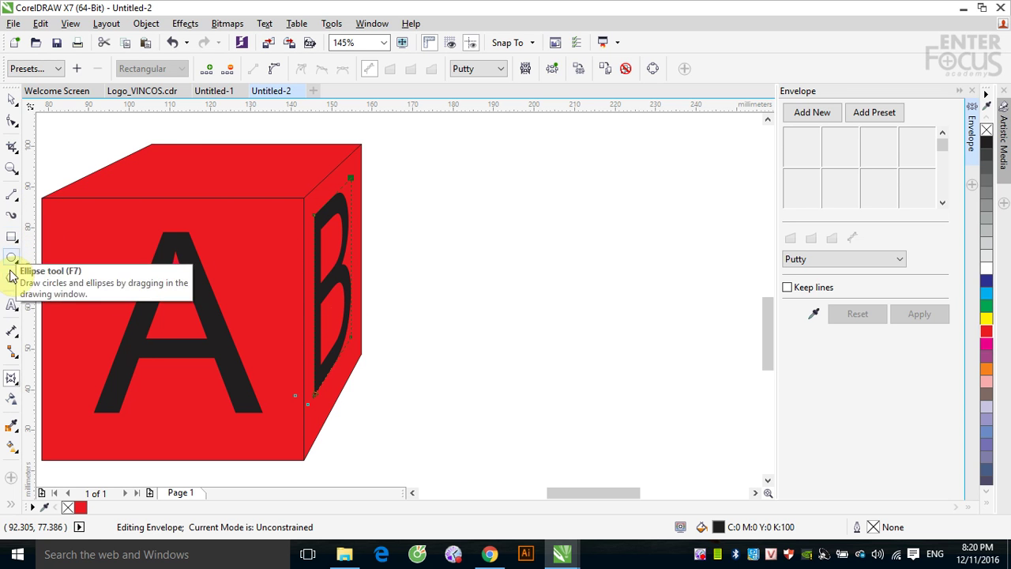
Copy the front face's letter A upward over the cube's top face
click(16, 304)
click(11, 98)
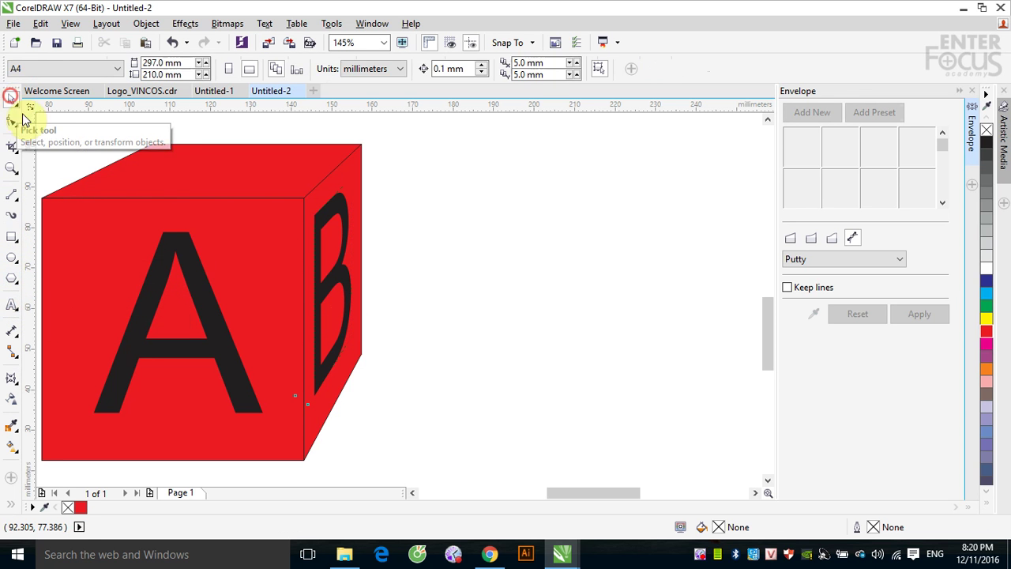
drag(214, 317, 239, 218)
right_click(239, 218)
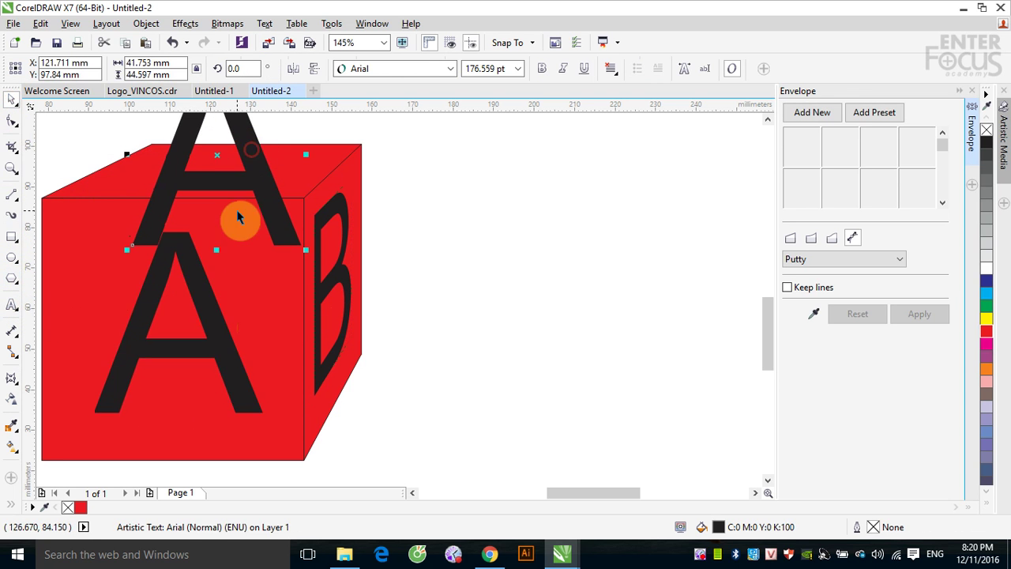
click(767, 119)
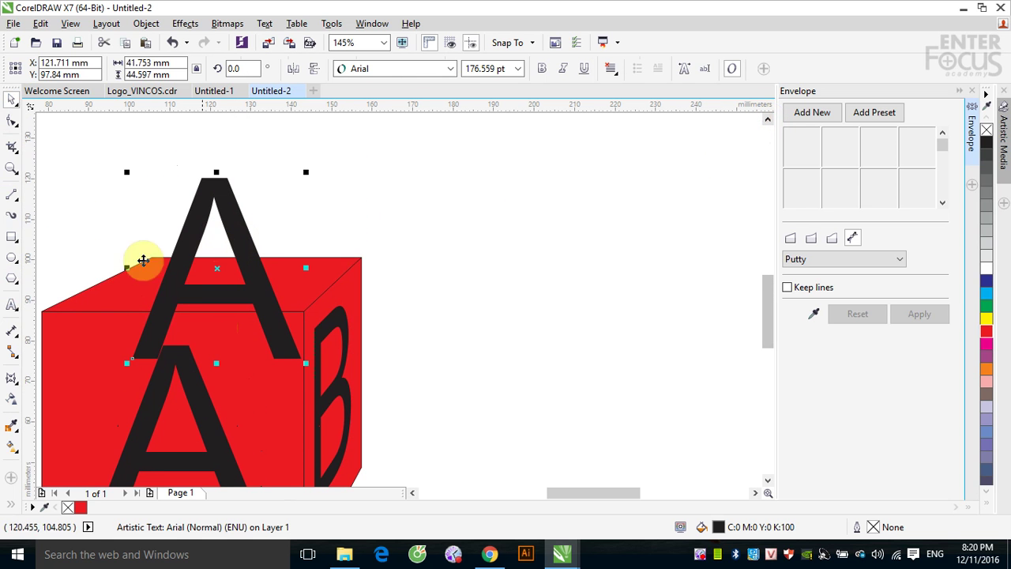
Change the copied letter A over the cube's top face to C and move it up above the face
double_click(217, 270)
click(231, 222)
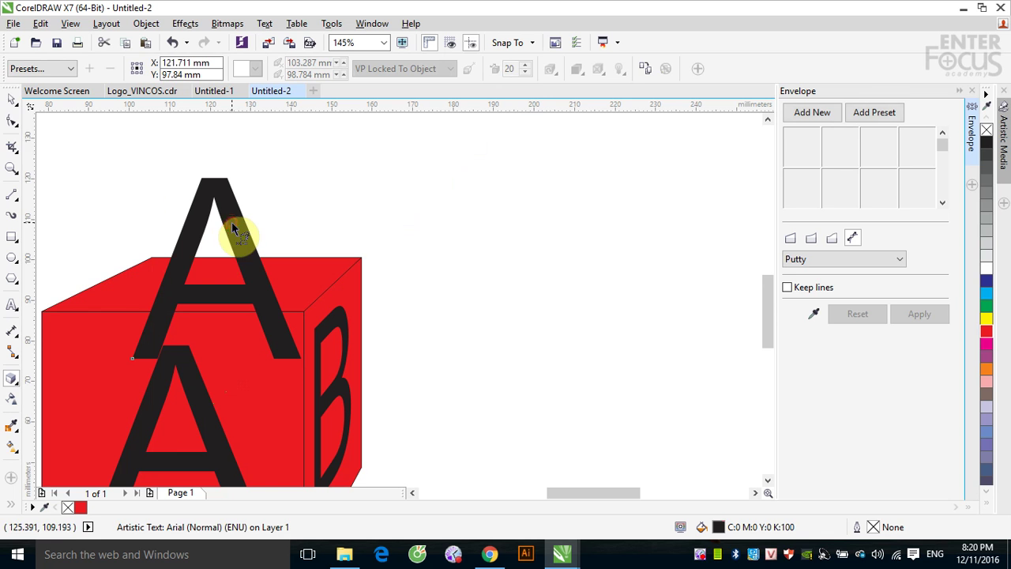
click(13, 105)
key(F8)
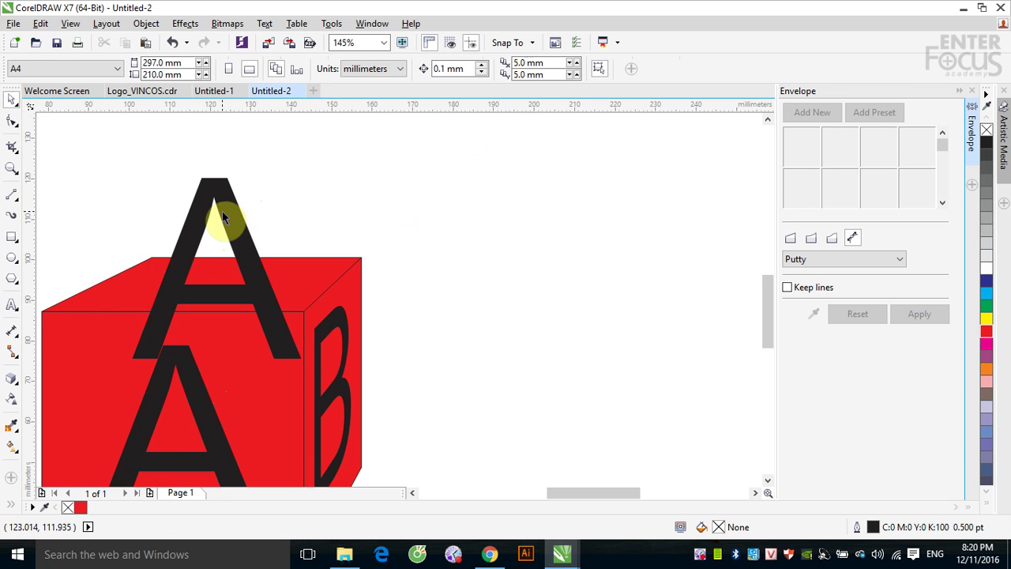
click(222, 211)
drag(280, 216, 181, 214)
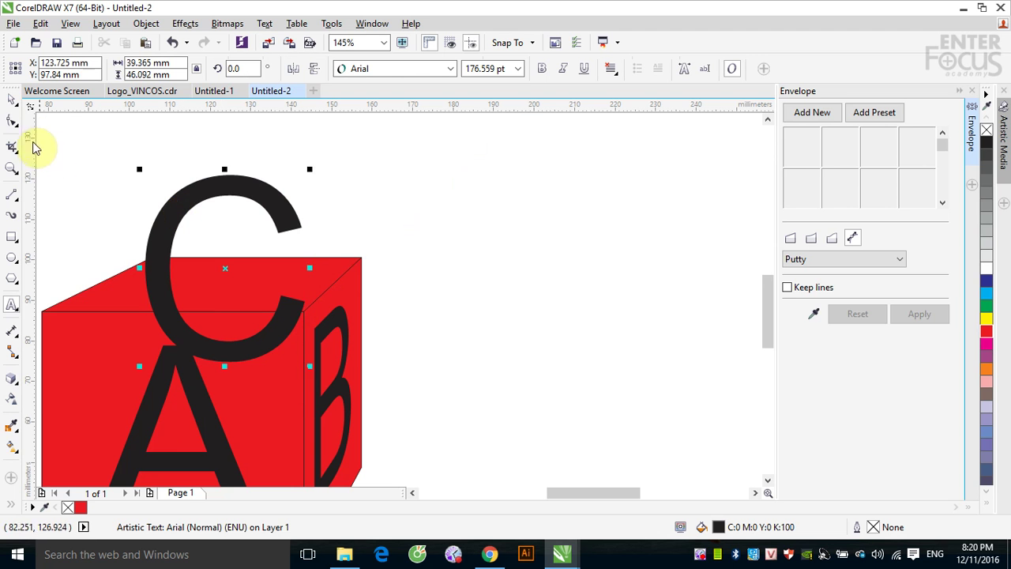
click(12, 101)
drag(203, 200, 173, 142)
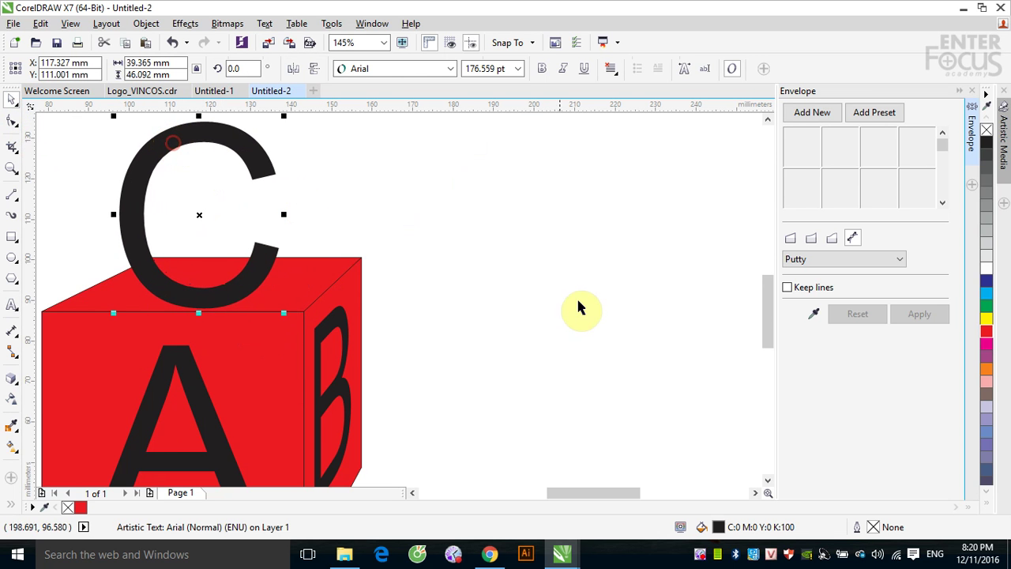
Put an envelope with straight segments on the letter C and delete the midpoint nodes on its four sides
click(14, 382)
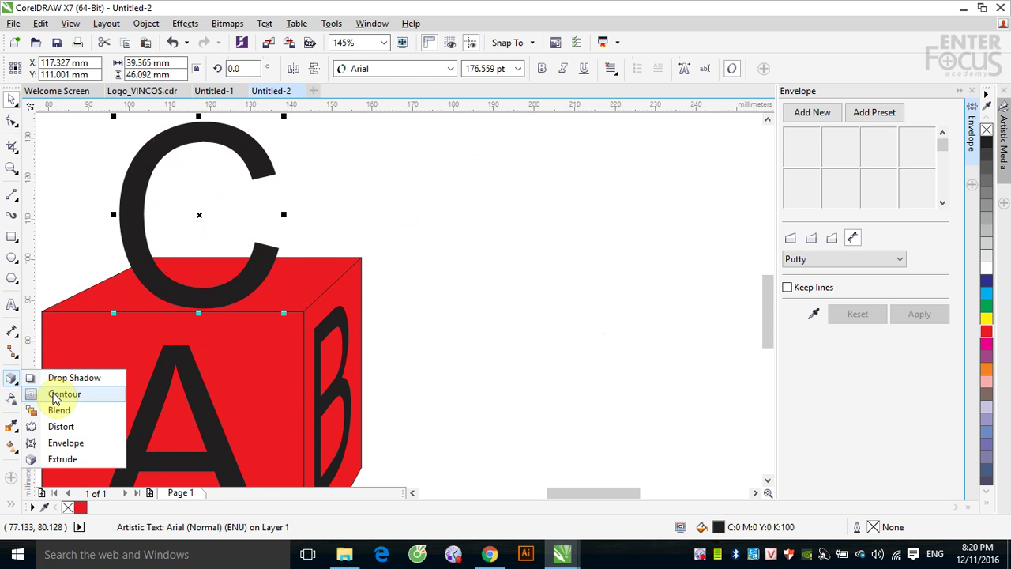
click(59, 442)
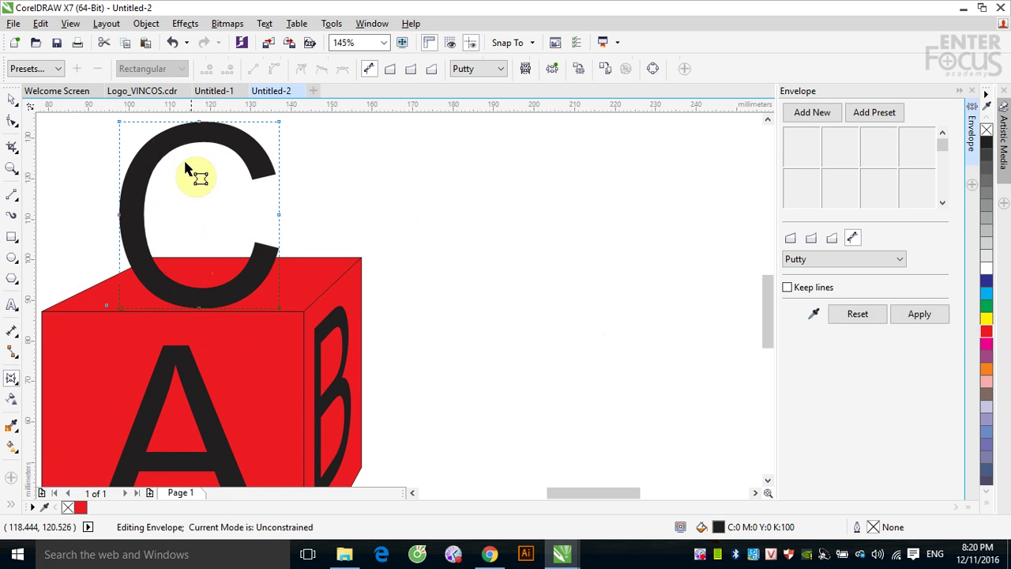
drag(109, 125, 300, 327)
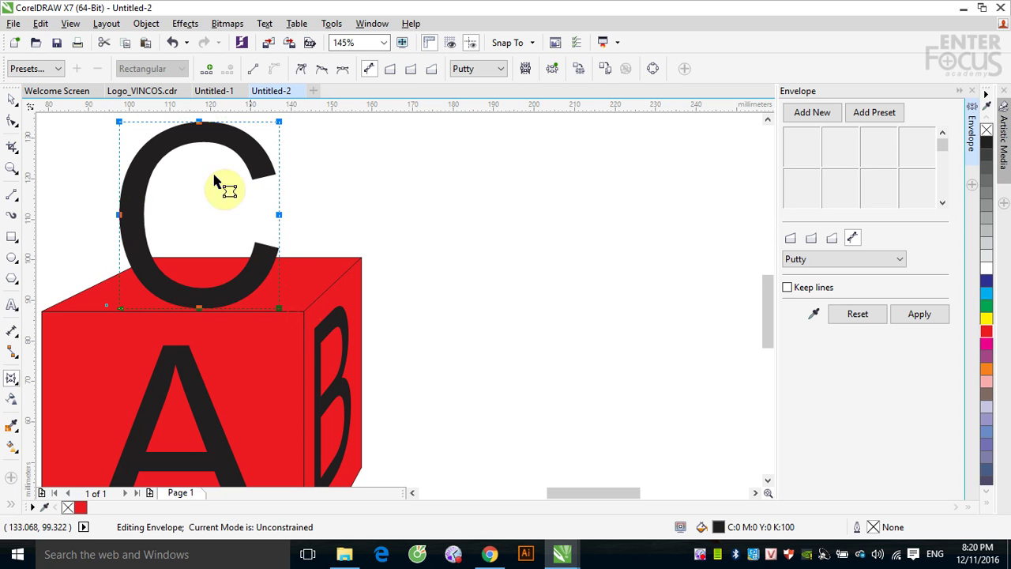
click(251, 69)
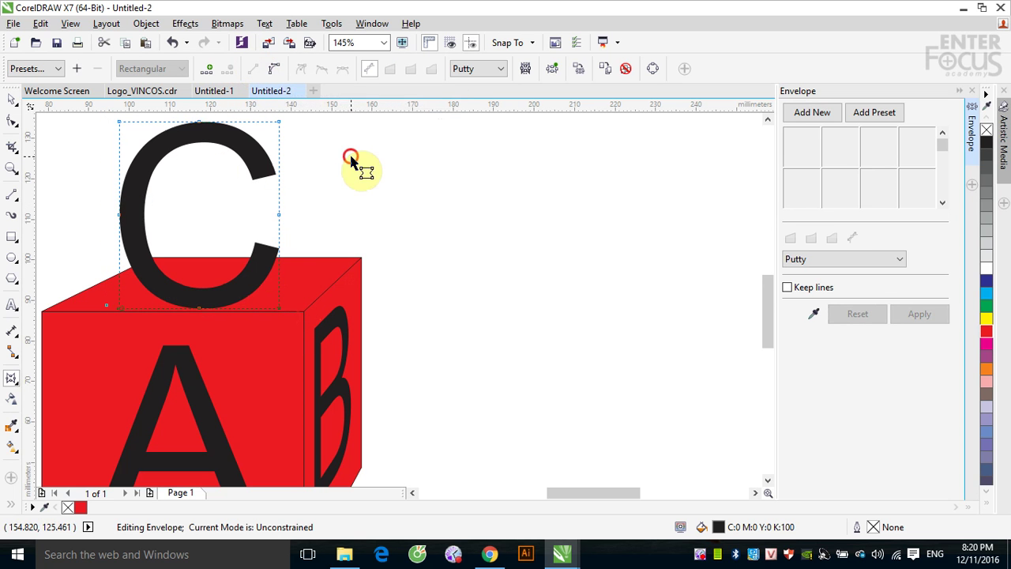
drag(101, 192, 306, 247)
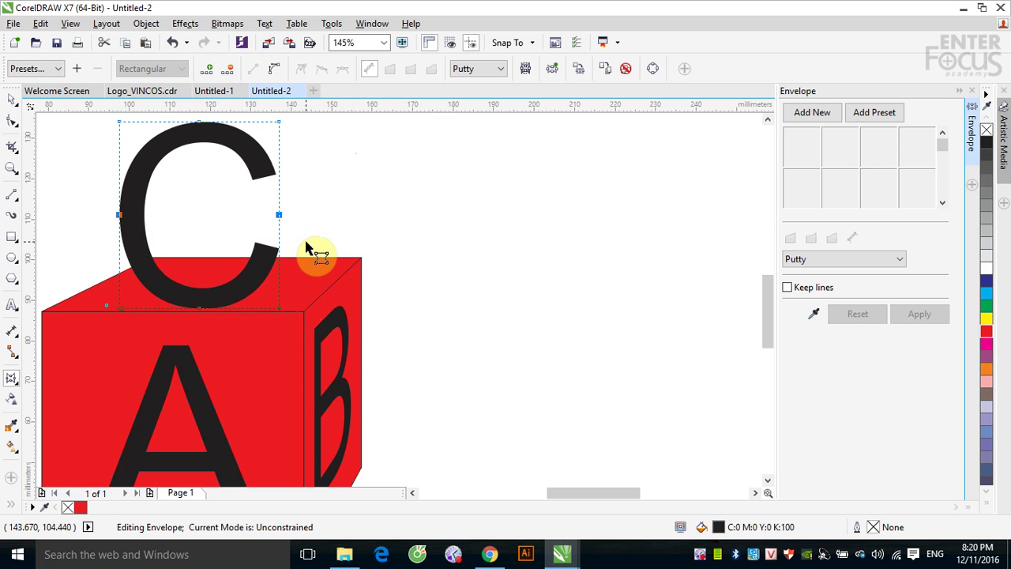
click(306, 247)
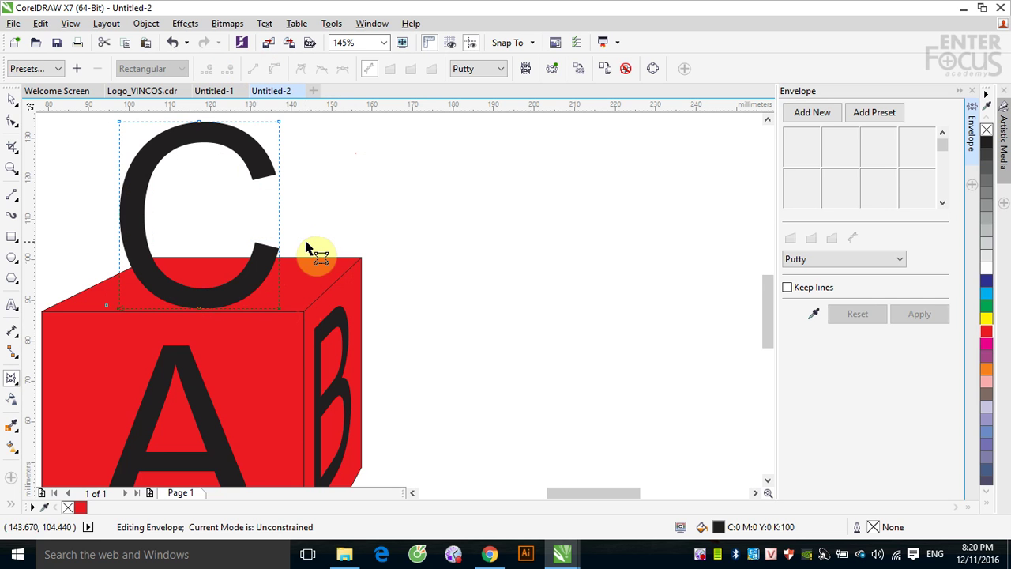
click(191, 119)
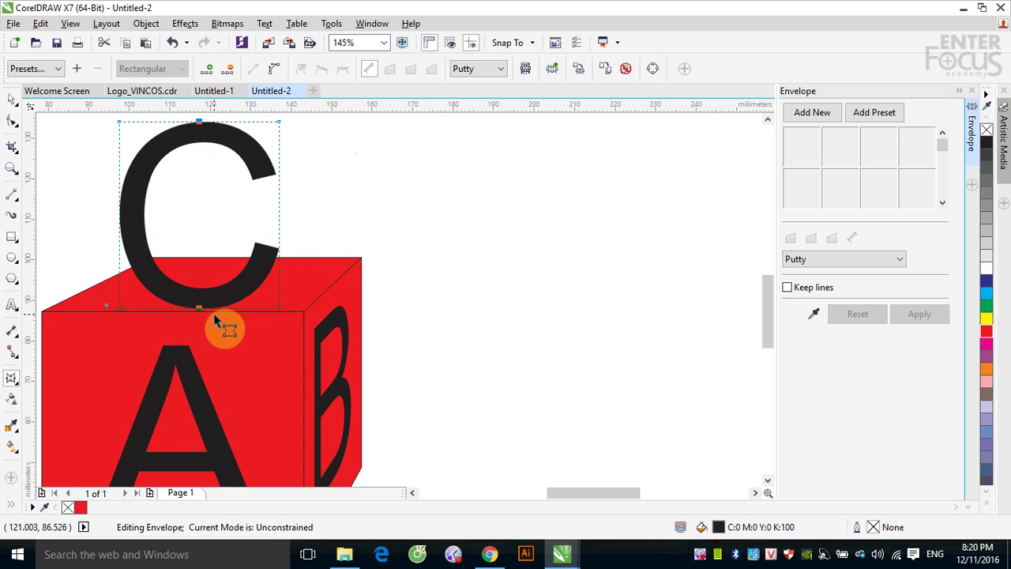
Move the envelope's corner nodes so the letter C lies in perspective on the cube's top face
drag(104, 119, 321, 264)
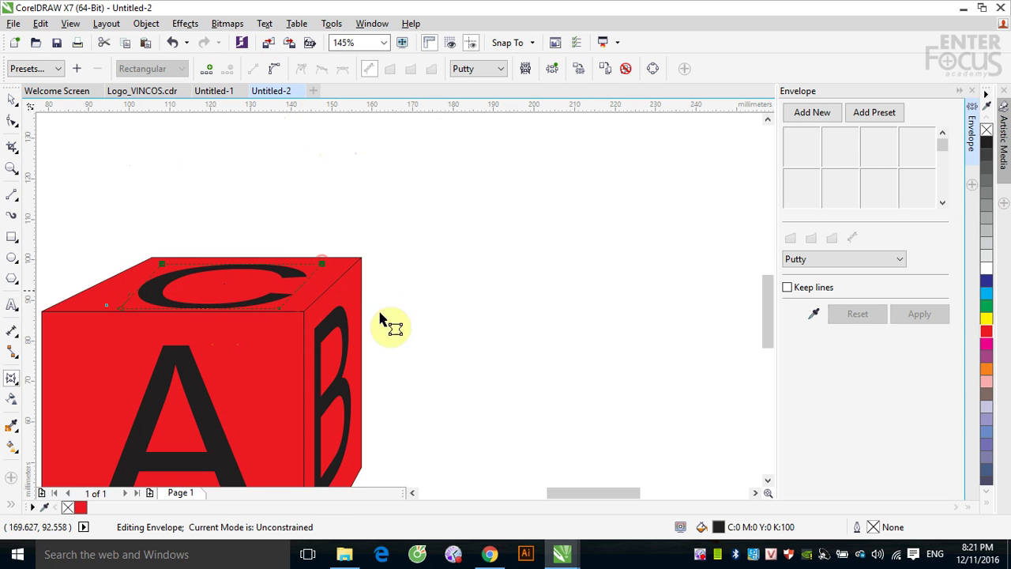
mouse_move(105, 301)
mouse_down()
mouse_move(192, 321)
mouse_move(291, 322)
mouse_move(281, 300)
mouse_move(117, 300)
mouse_move(70, 257)
mouse_move(120, 299)
mouse_move(93, 290)
mouse_up()
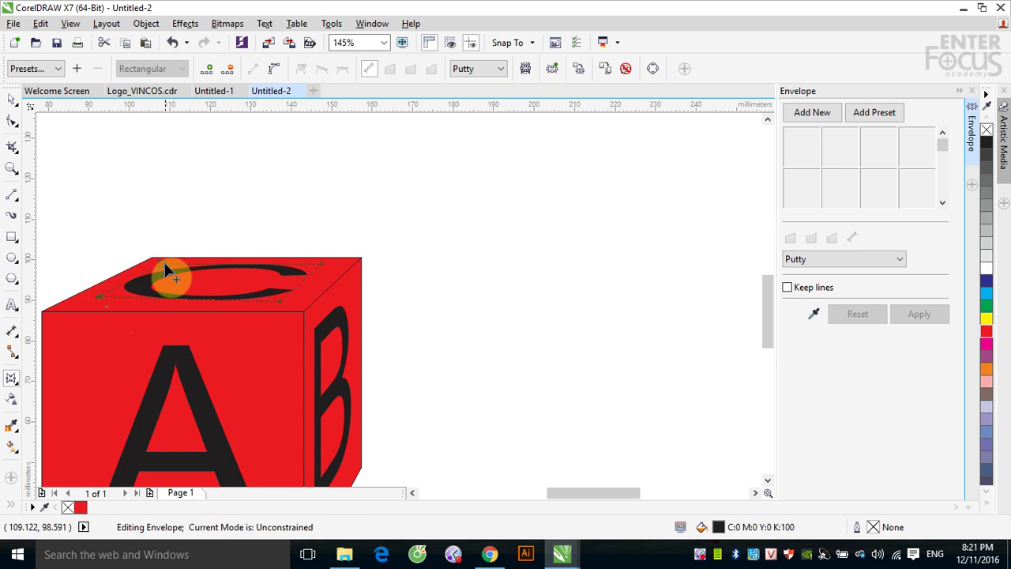
drag(163, 264, 164, 268)
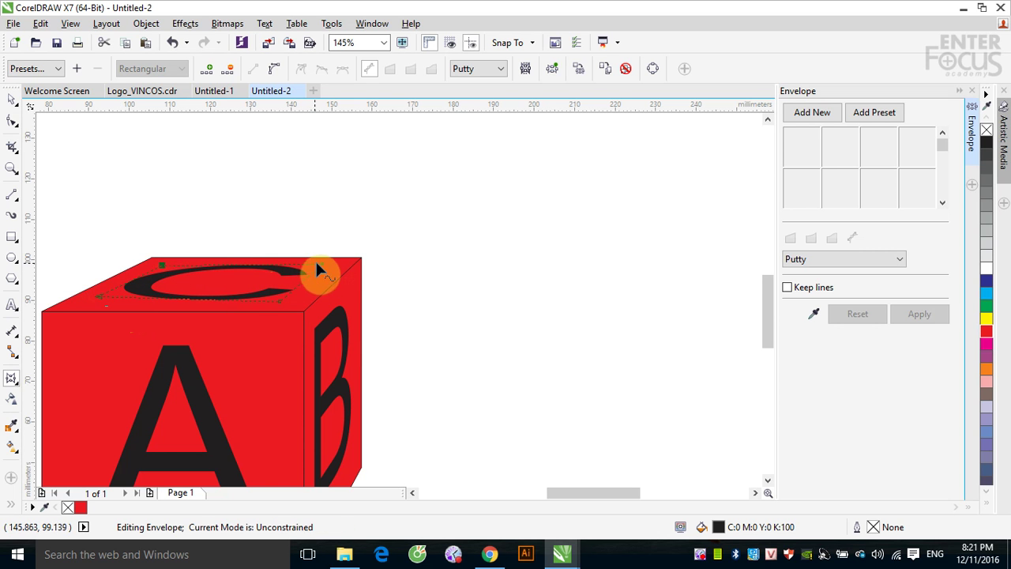
drag(320, 264, 321, 267)
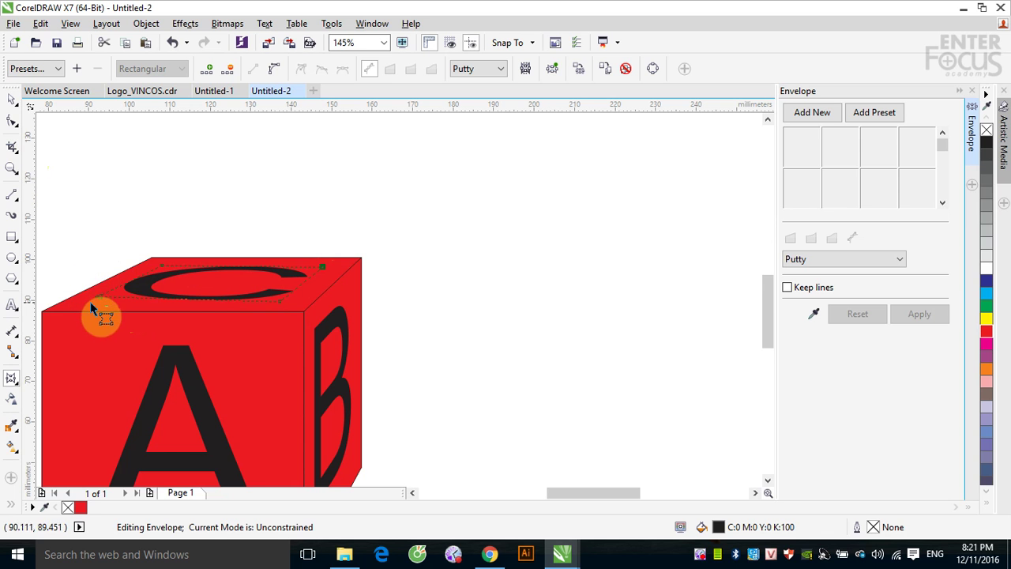
drag(90, 302, 94, 297)
click(11, 99)
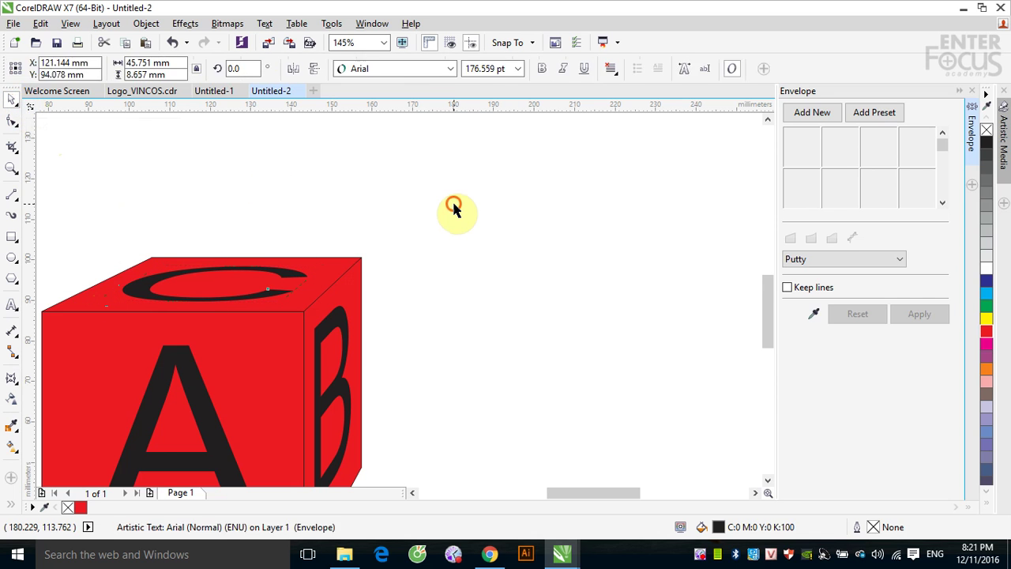
click(454, 207)
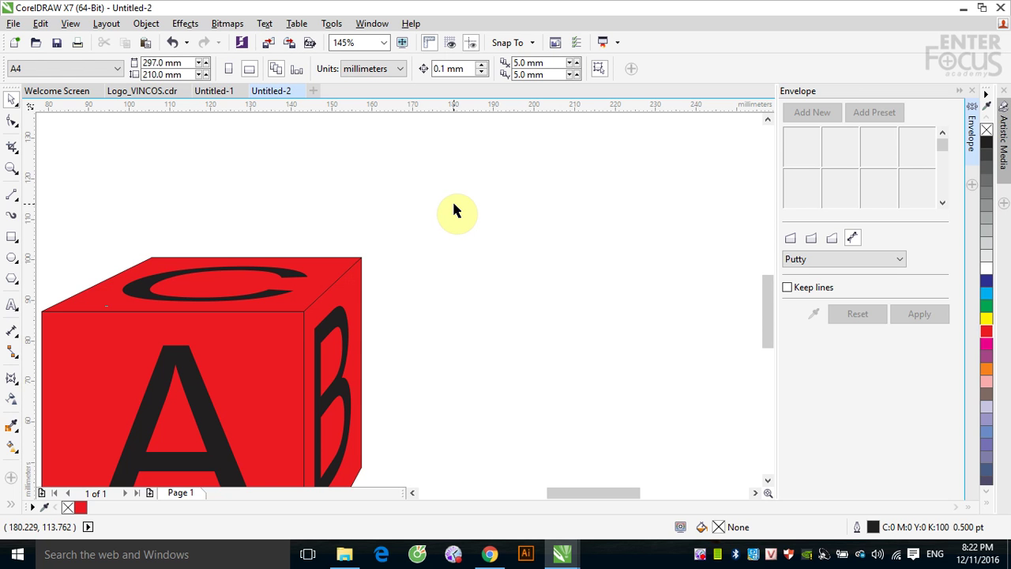
Draw a flat ellipse about 83 mm wide and 14 mm high to the right of the cube
scroll(453, 209, down, 2)
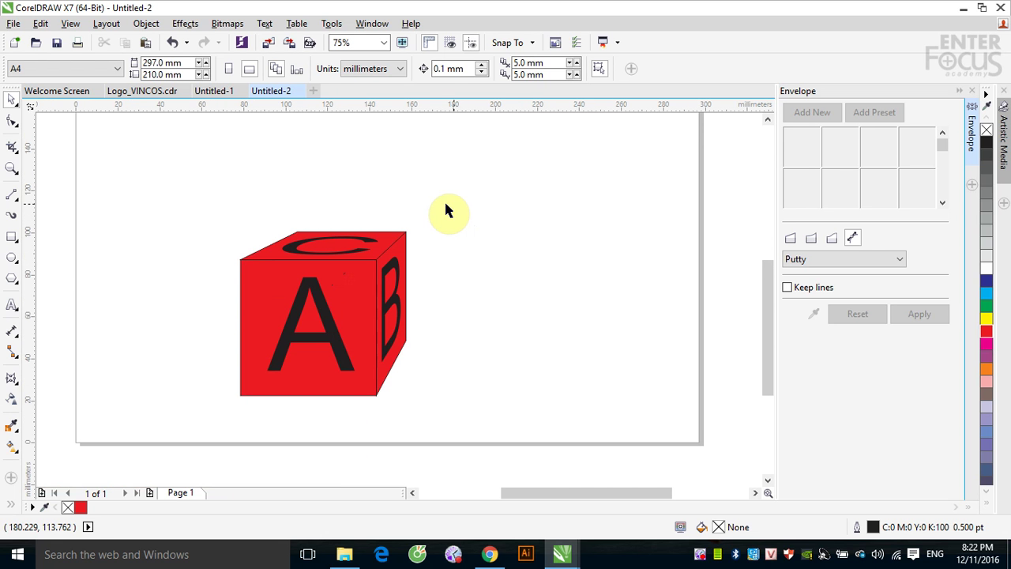
click(11, 258)
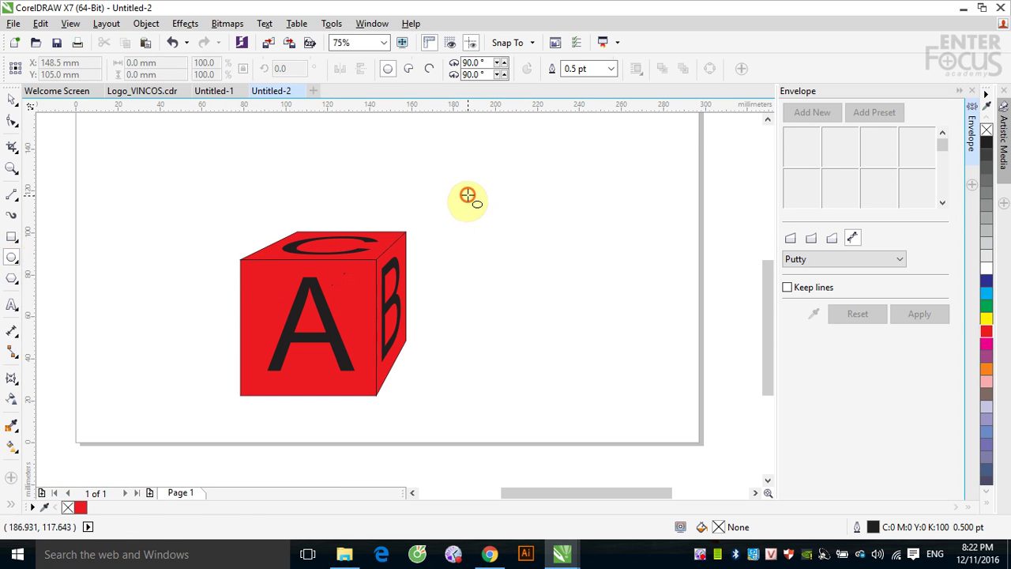
drag(469, 196, 642, 227)
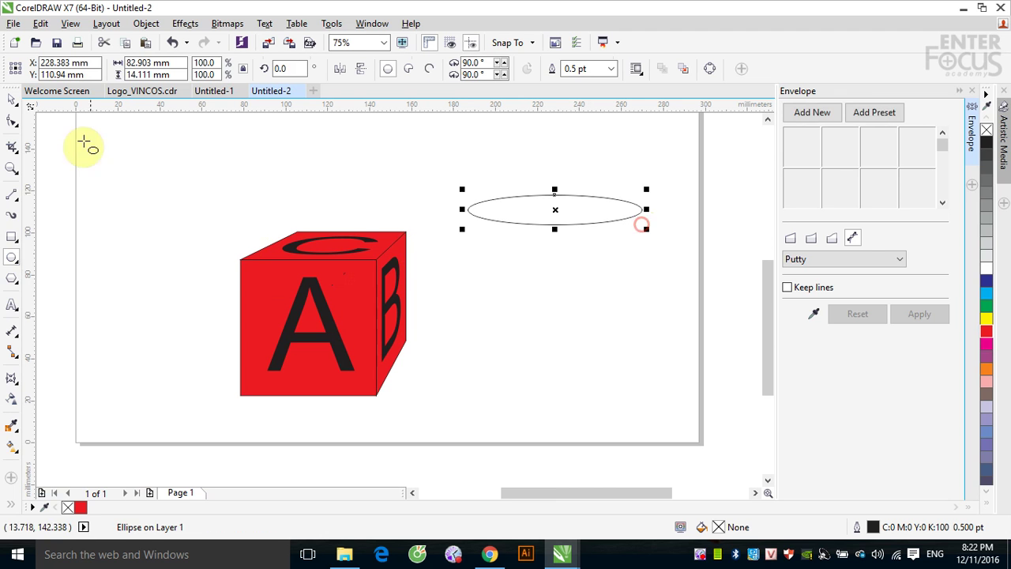
Draw a rectangle about 83 mm wide and 104 mm high, starting at the ellipse's left end and extending downward
click(11, 237)
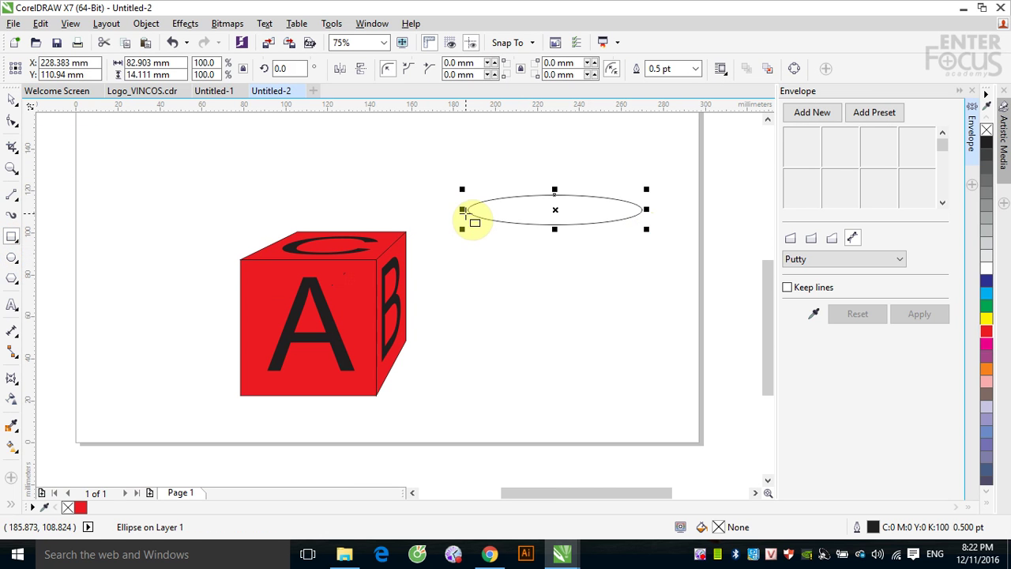
click(469, 212)
drag(503, 266, 644, 432)
click(11, 98)
click(498, 180)
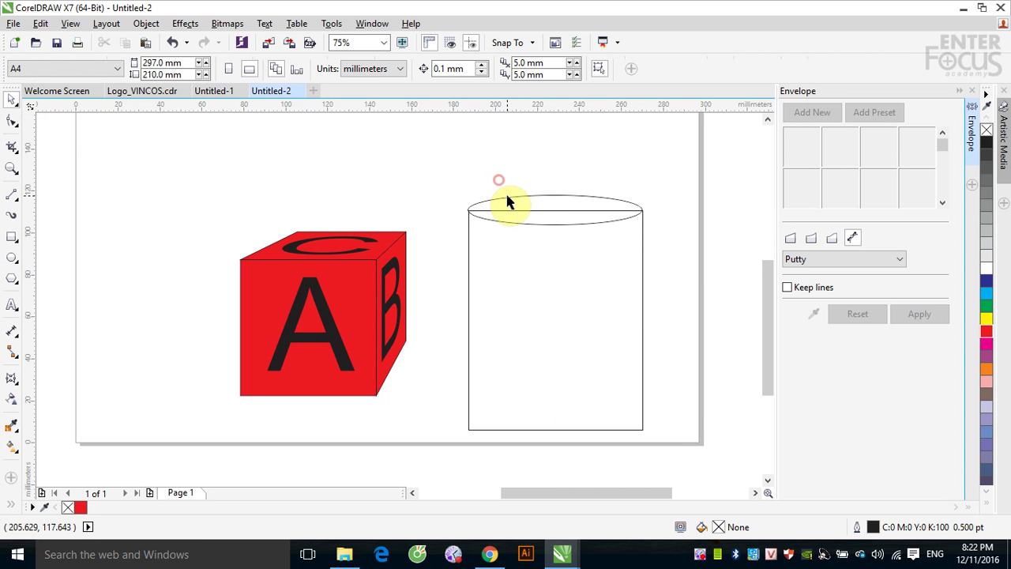
Compare the widths of the ellipse and the rectangle and align both on a common vertical centre line
click(513, 197)
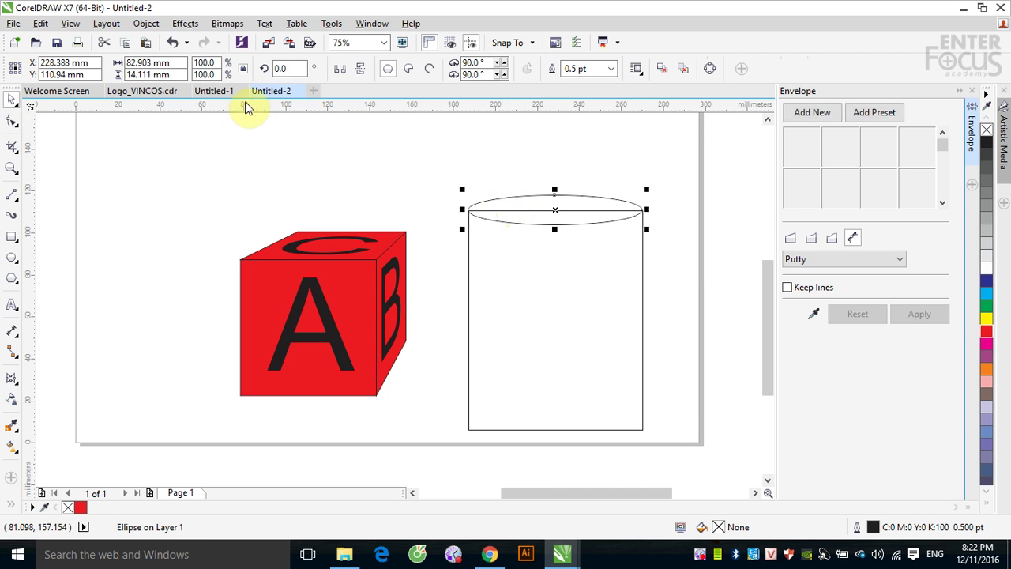
double_click(138, 62)
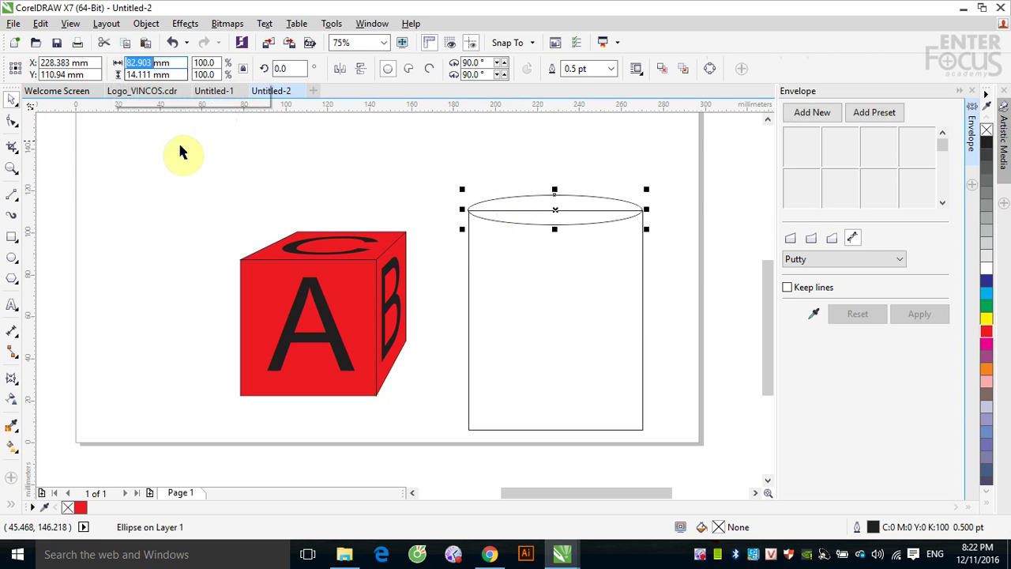
click(668, 199)
click(643, 269)
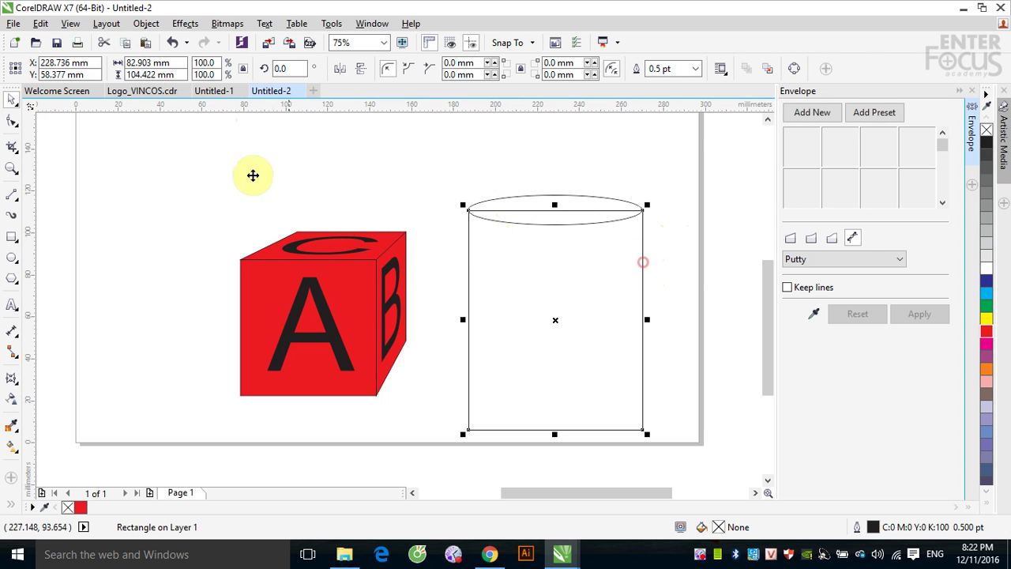
double_click(134, 62)
click(134, 64)
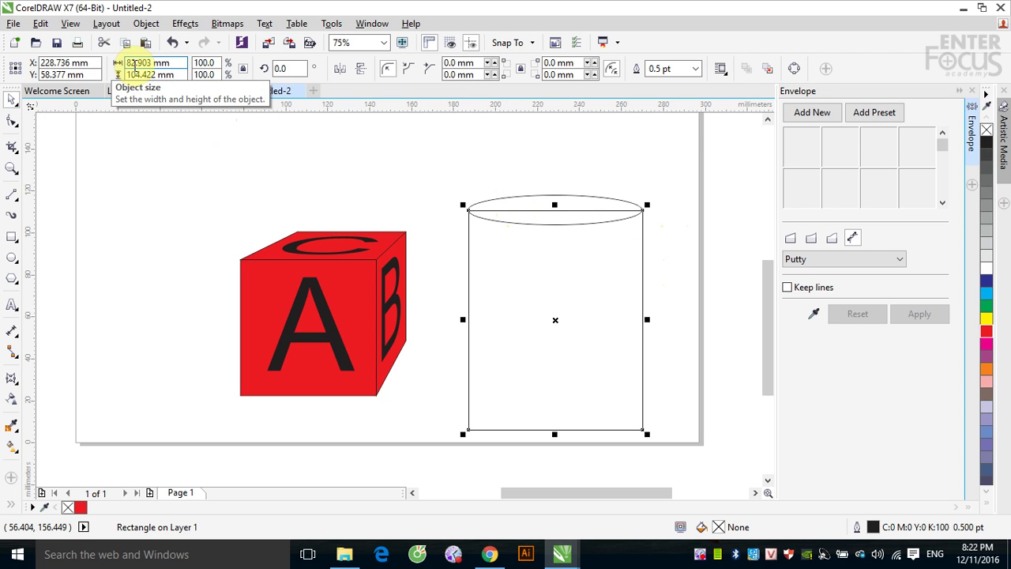
drag(431, 155, 670, 448)
click(694, 284)
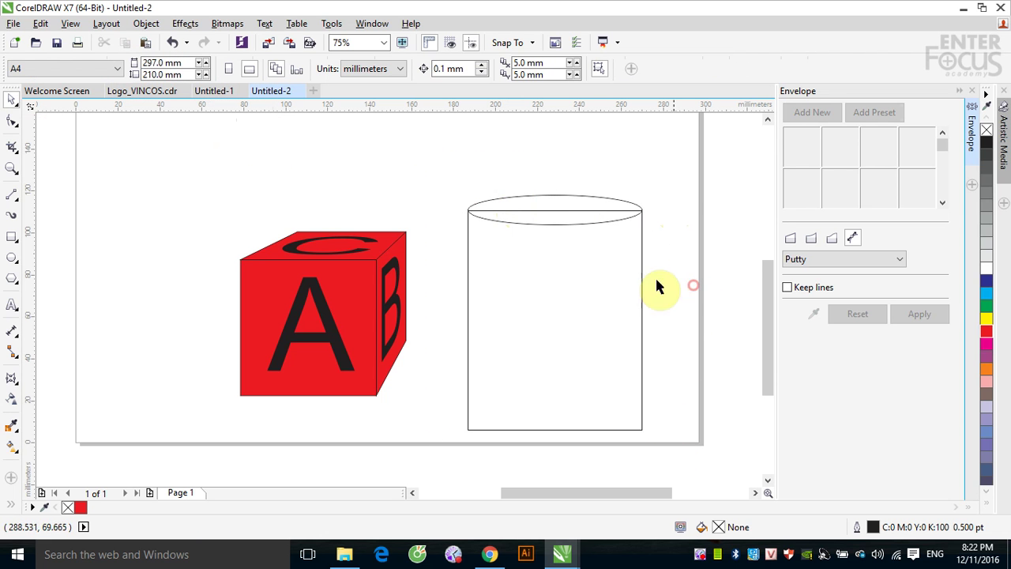
Move the ellipse slightly down so its centre sits on the rectangle's top edge
key(z)
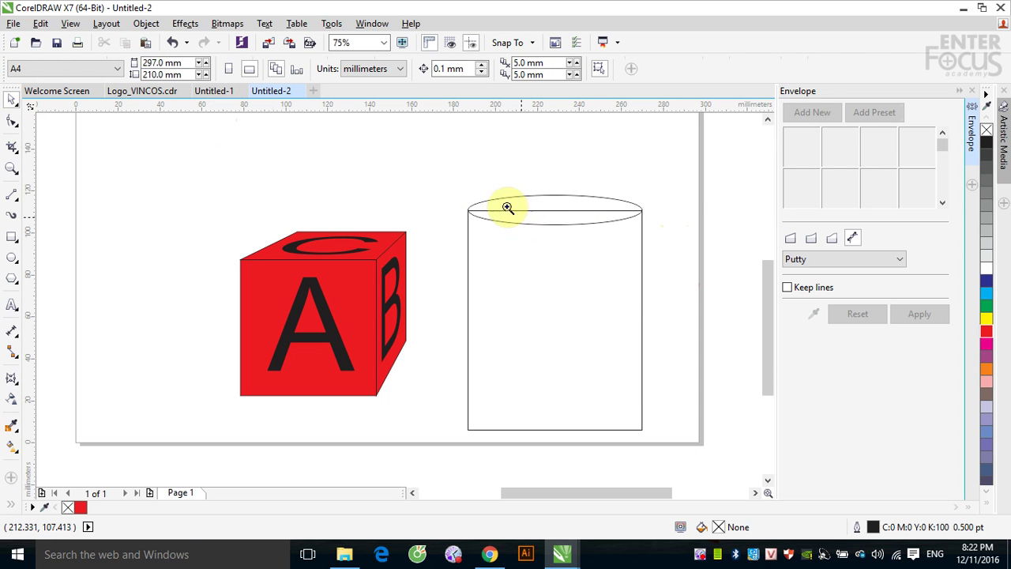
drag(431, 165, 660, 278)
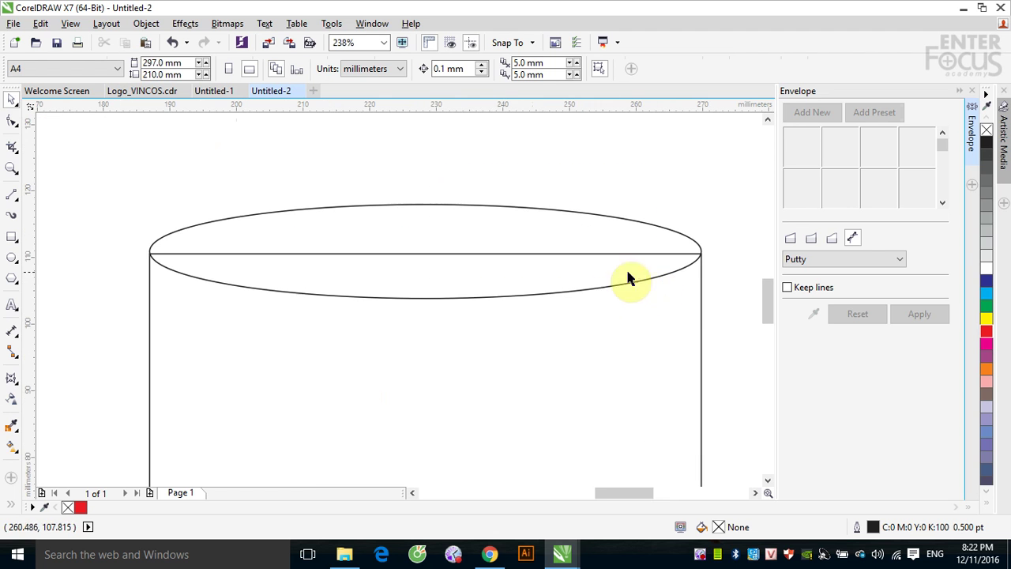
click(367, 297)
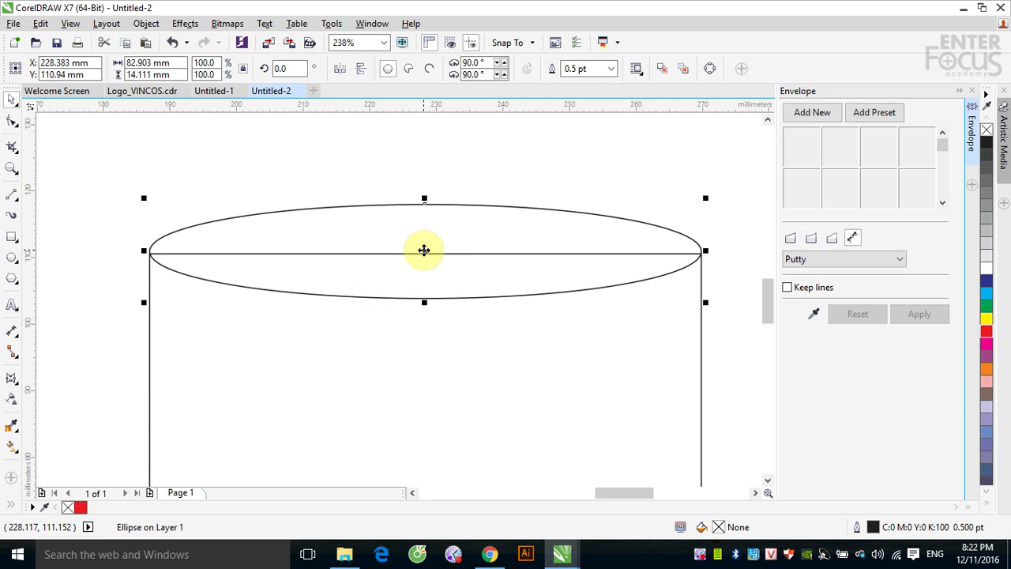
drag(422, 251, 422, 258)
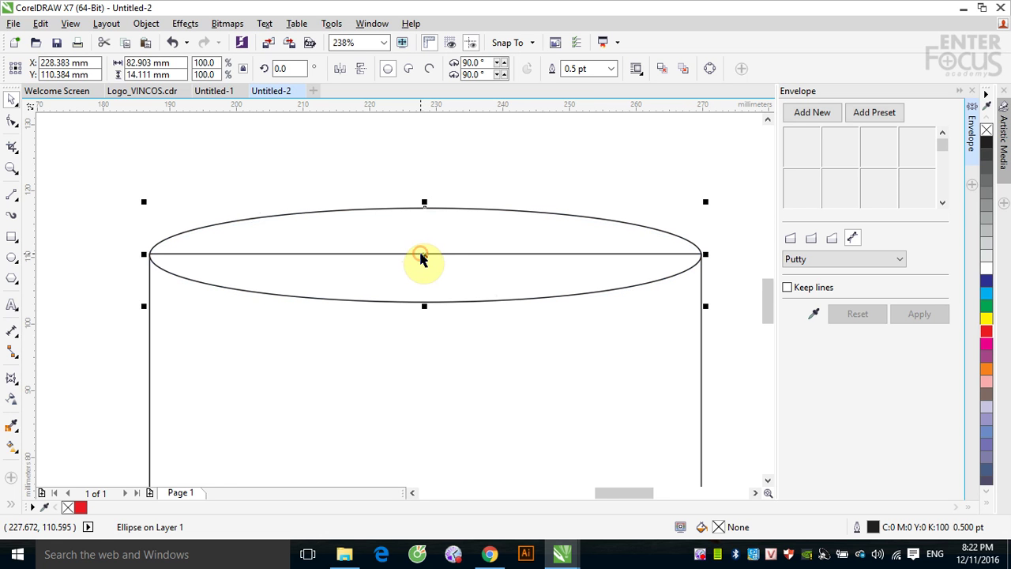
scroll(594, 336, down, 3)
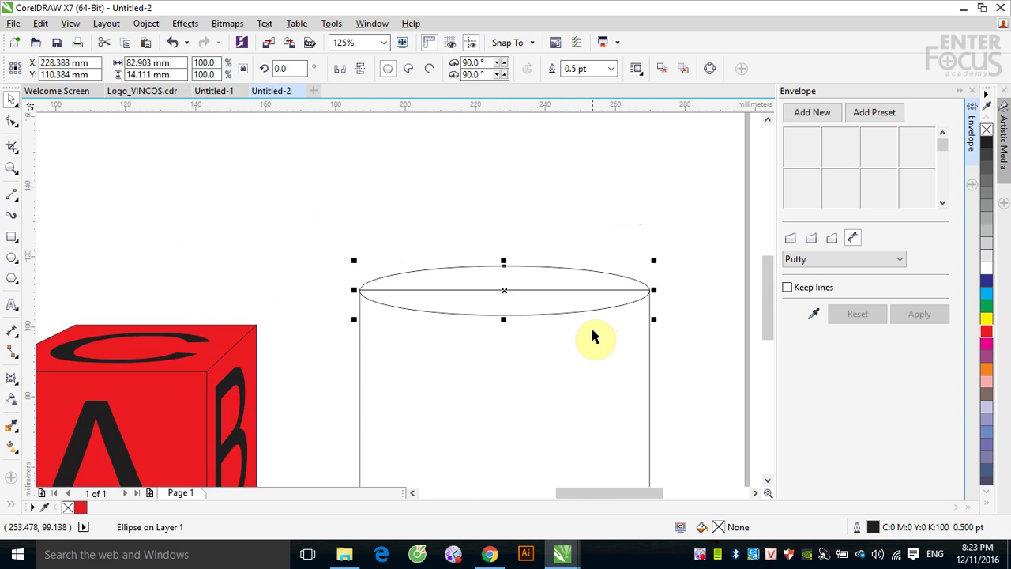
Move the ellipse and rectangle together about 57 mm up the page
drag(528, 294, 645, 451)
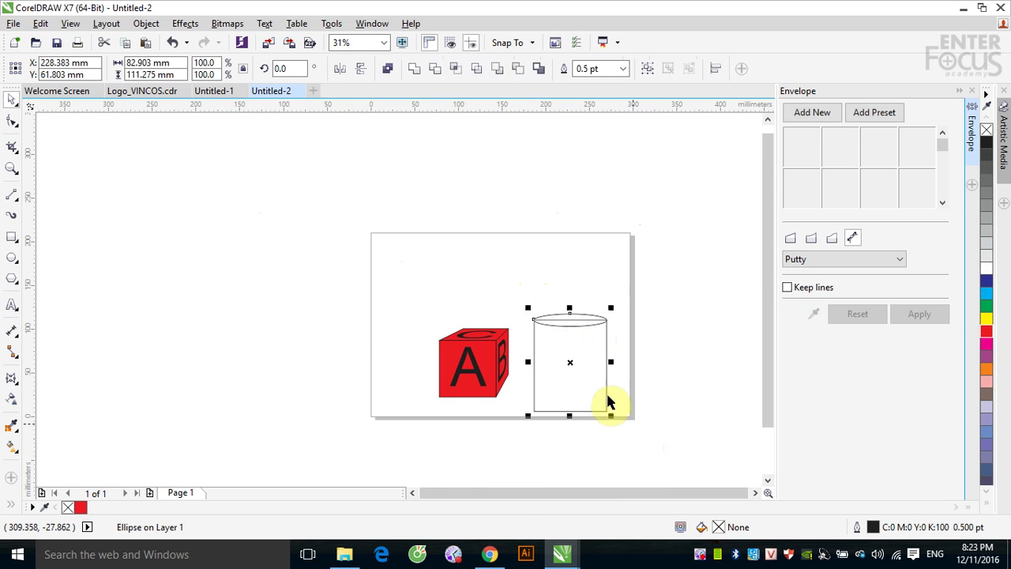
drag(571, 361, 571, 312)
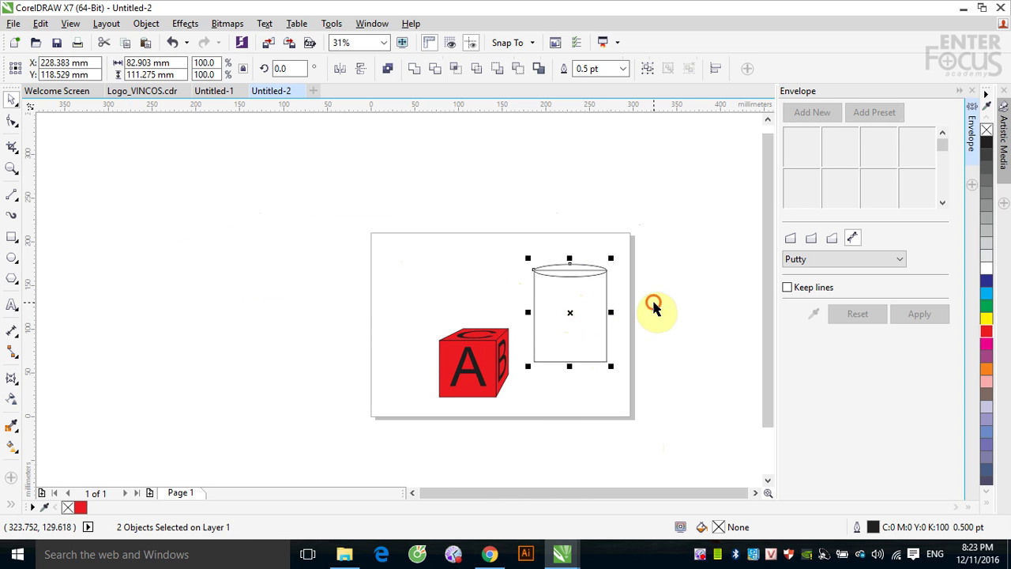
click(652, 307)
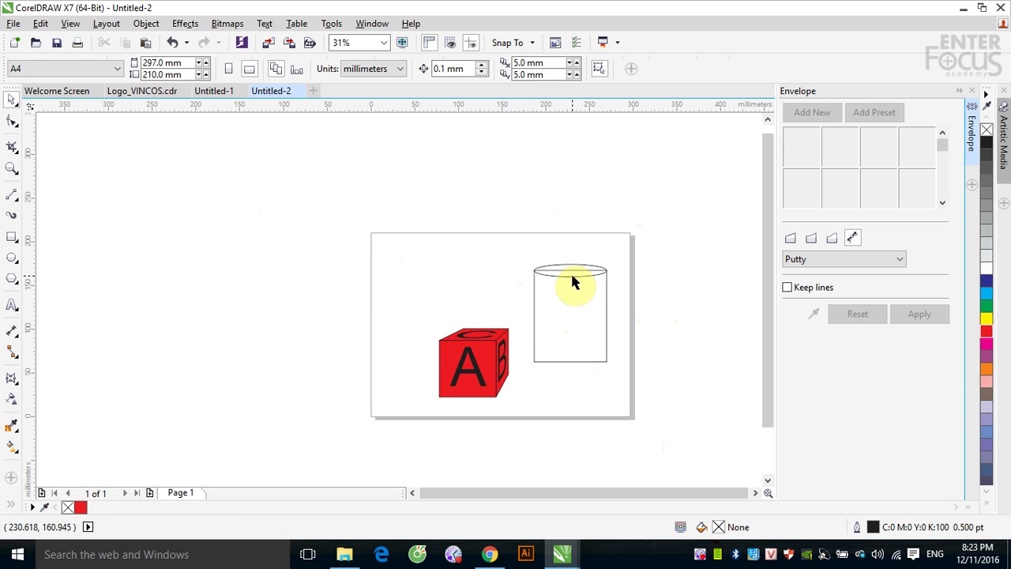
Duplicate the top ellipse straight down and centre the copy on the rectangle's bottom edge
click(570, 271)
drag(571, 271, 571, 363)
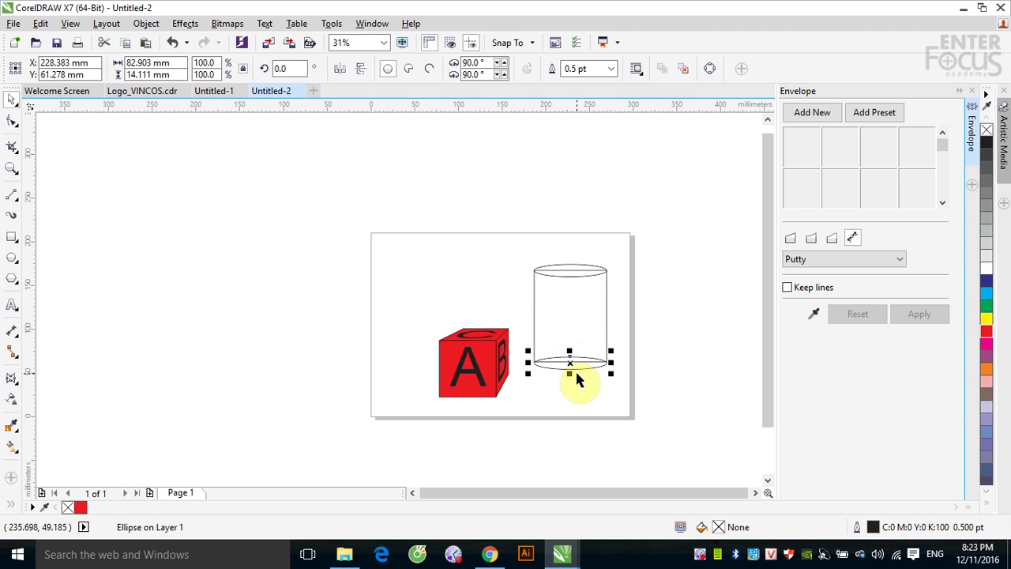
key(shift+F2)
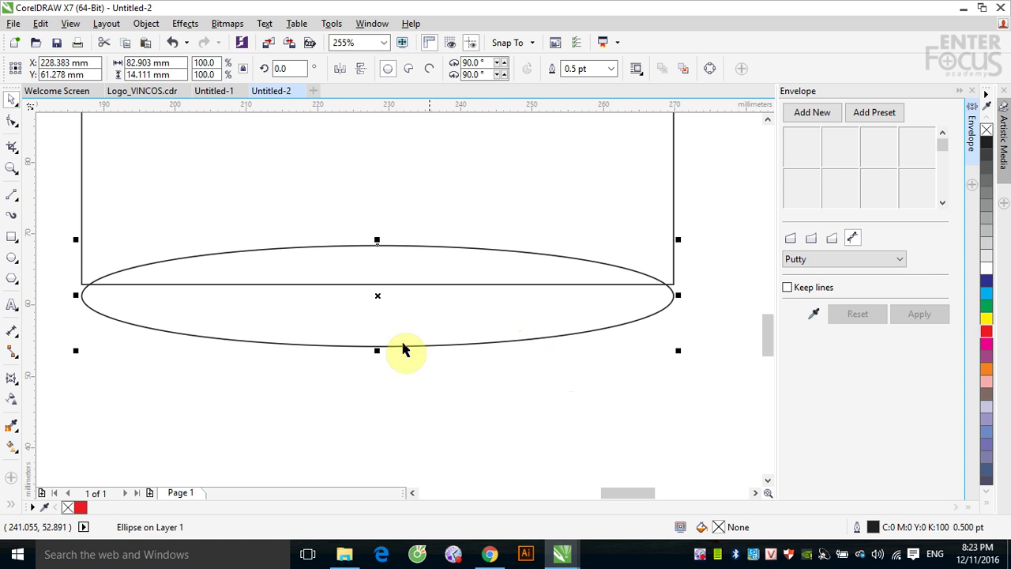
drag(379, 295, 377, 284)
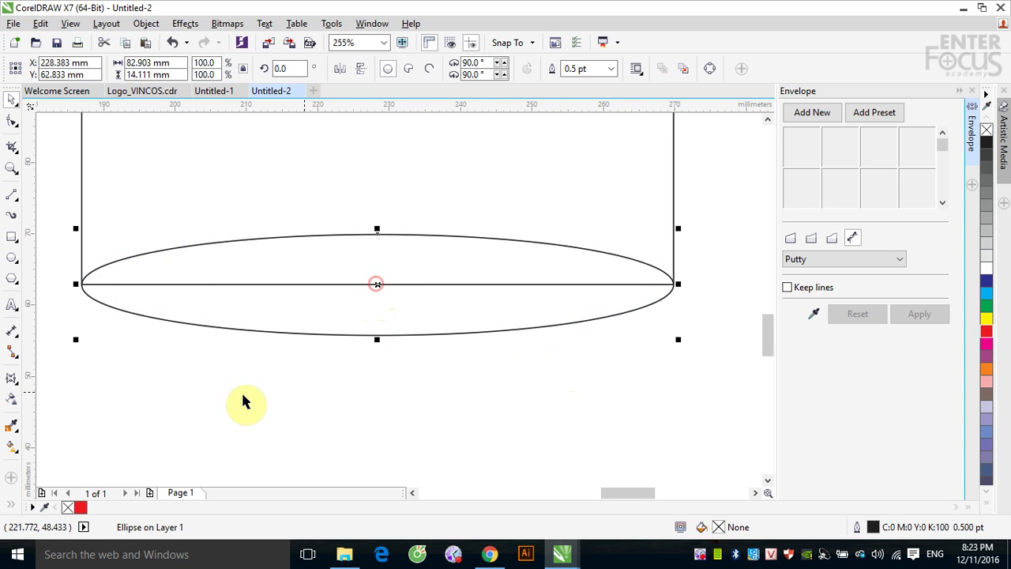
Weld the bottom ellipse and the rectangle into a single cylinder body
scroll(225, 401, down, 2)
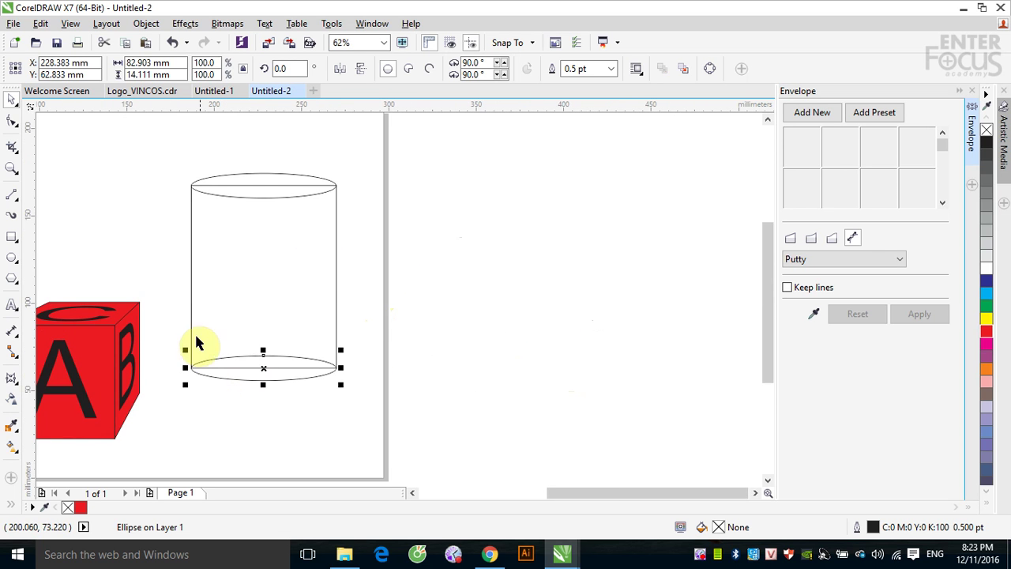
drag(173, 320, 235, 392)
click(415, 70)
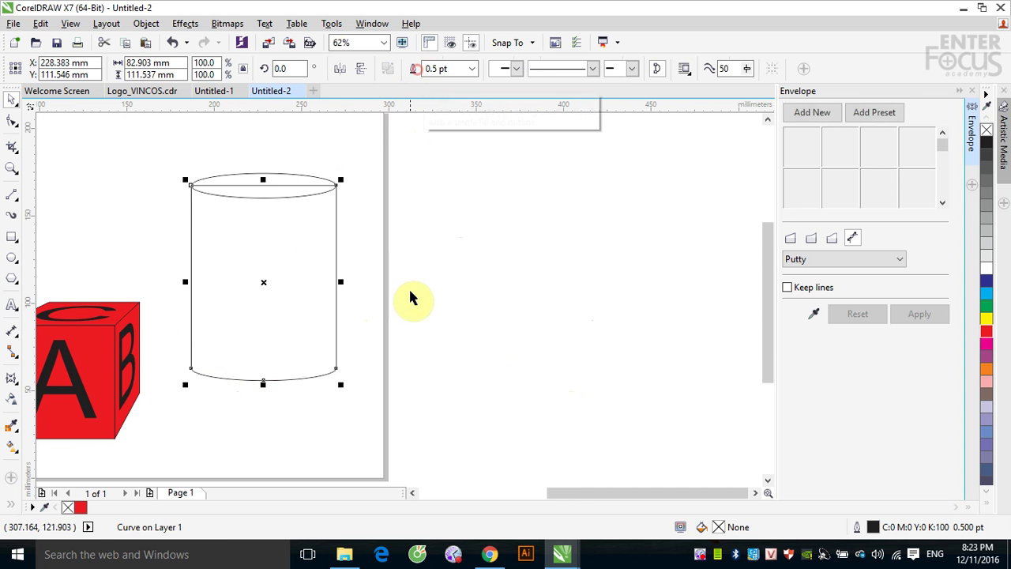
click(503, 334)
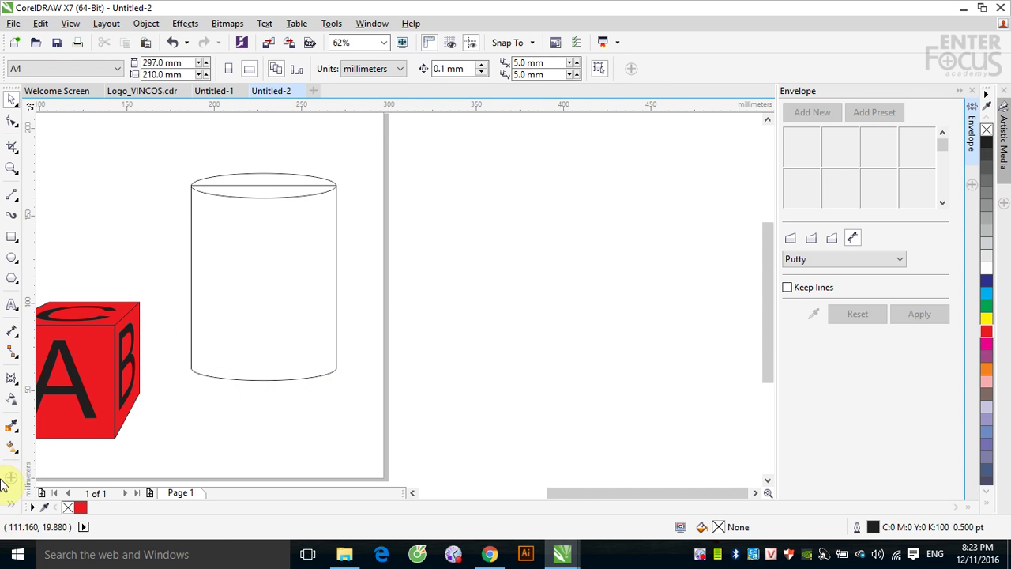
Apply a linear black-to-white fountain fill to the cylinder body with the Interactive Fill tool
click(10, 449)
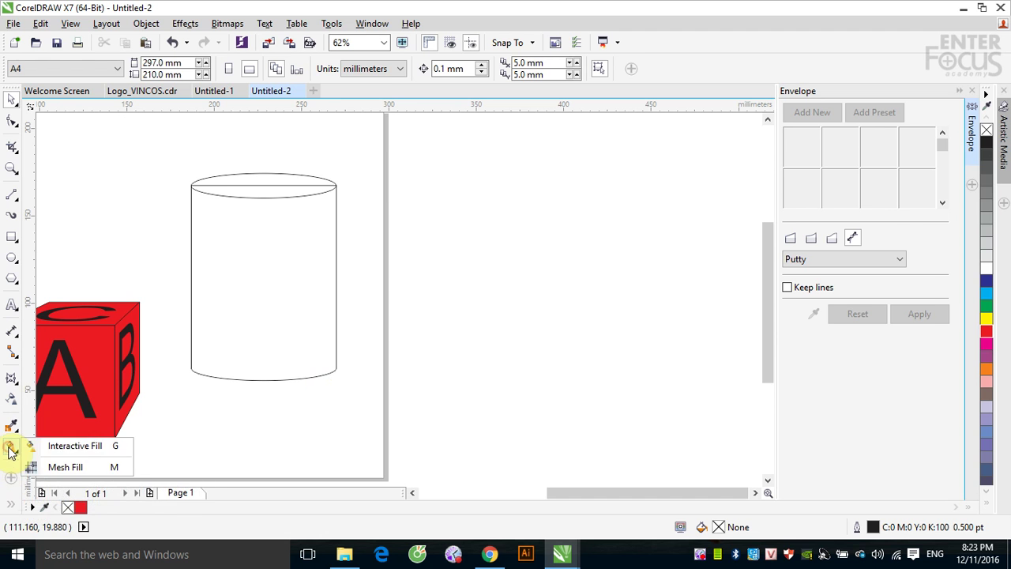
click(70, 447)
click(56, 69)
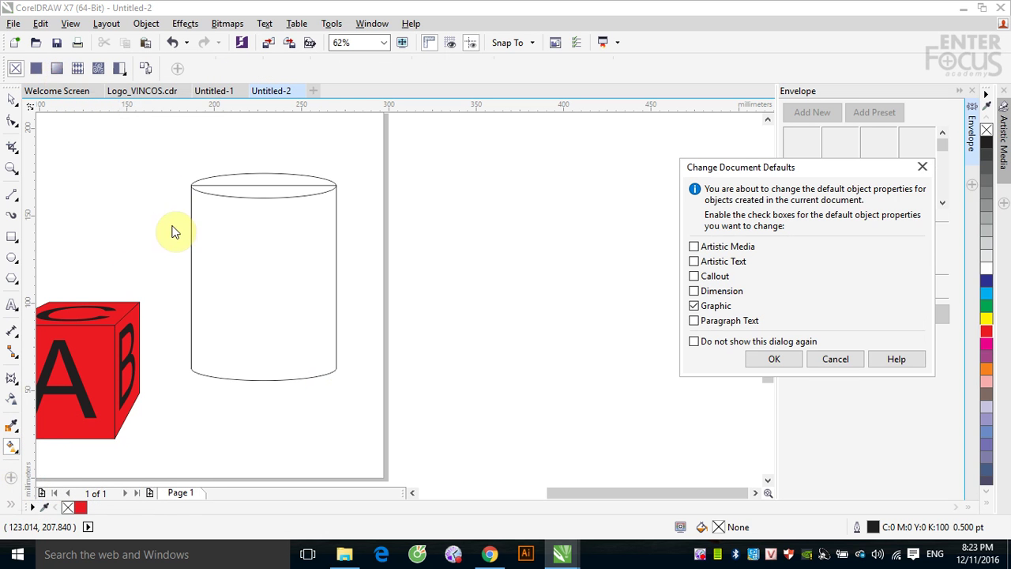
click(837, 360)
click(338, 252)
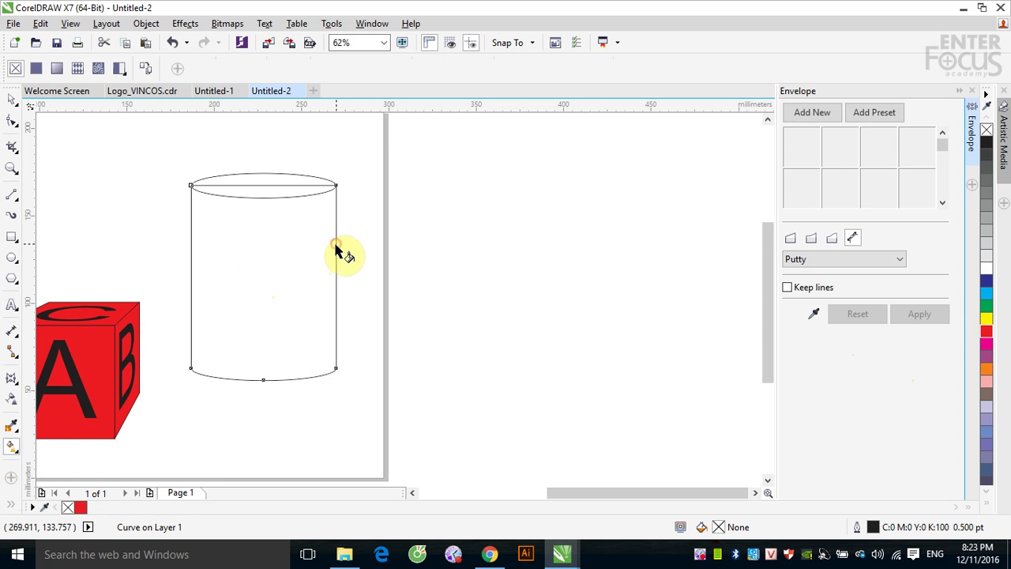
click(57, 69)
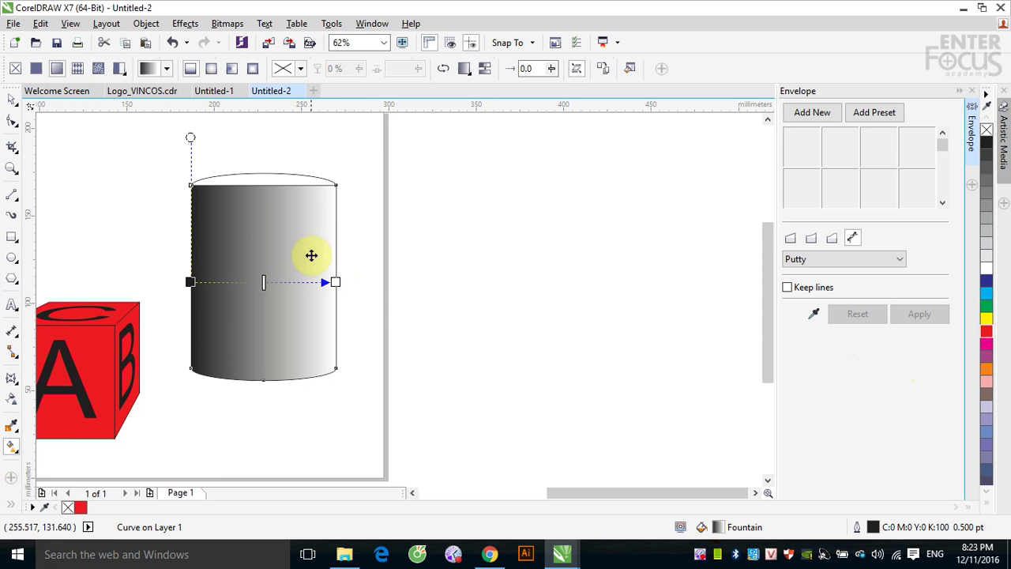
Set the body's fountain fill to Repeat and Mirror and place its white end at the cylinder's horizontal centre
click(470, 74)
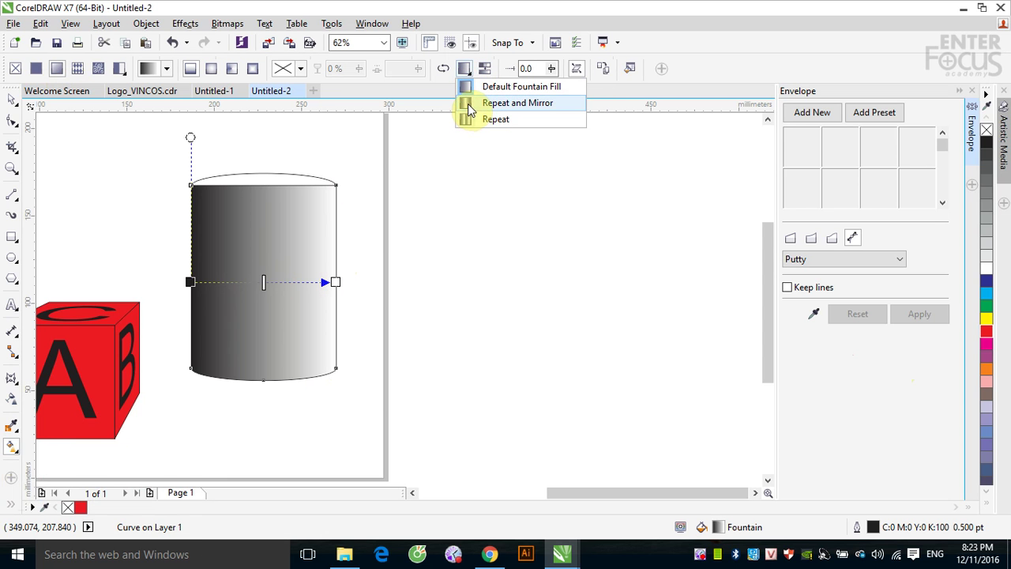
click(466, 106)
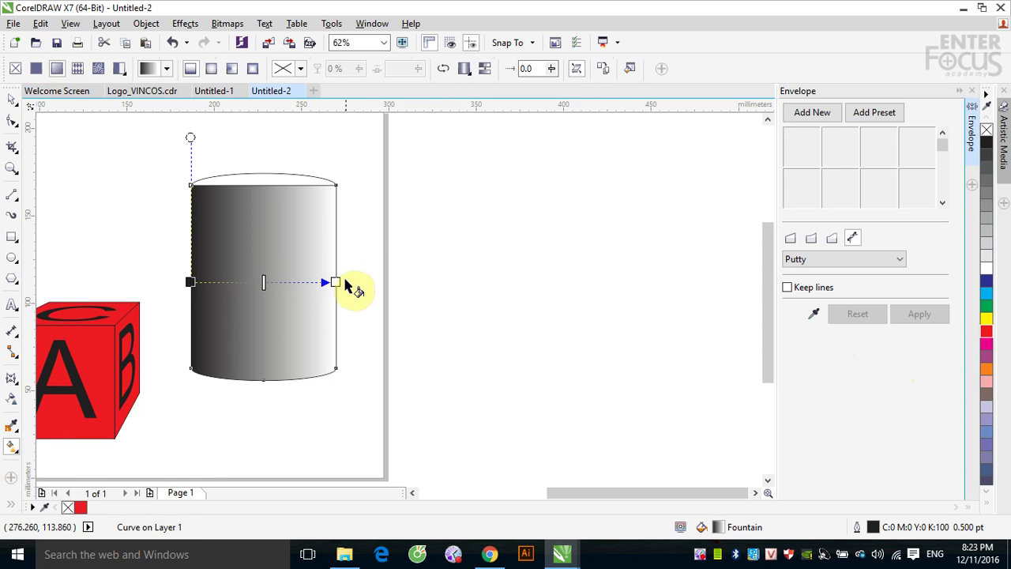
drag(330, 282, 260, 282)
drag(257, 283, 263, 282)
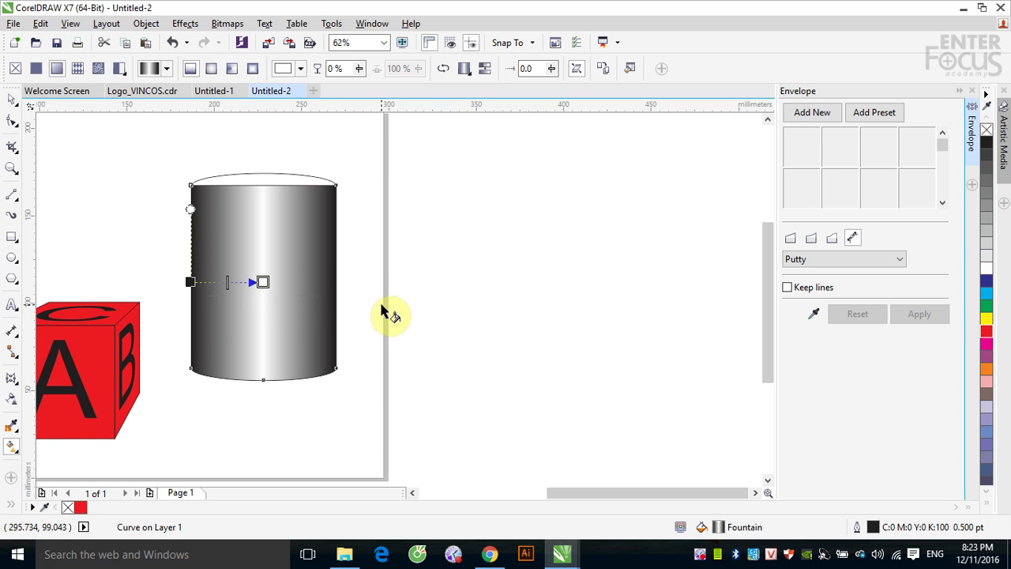
click(12, 99)
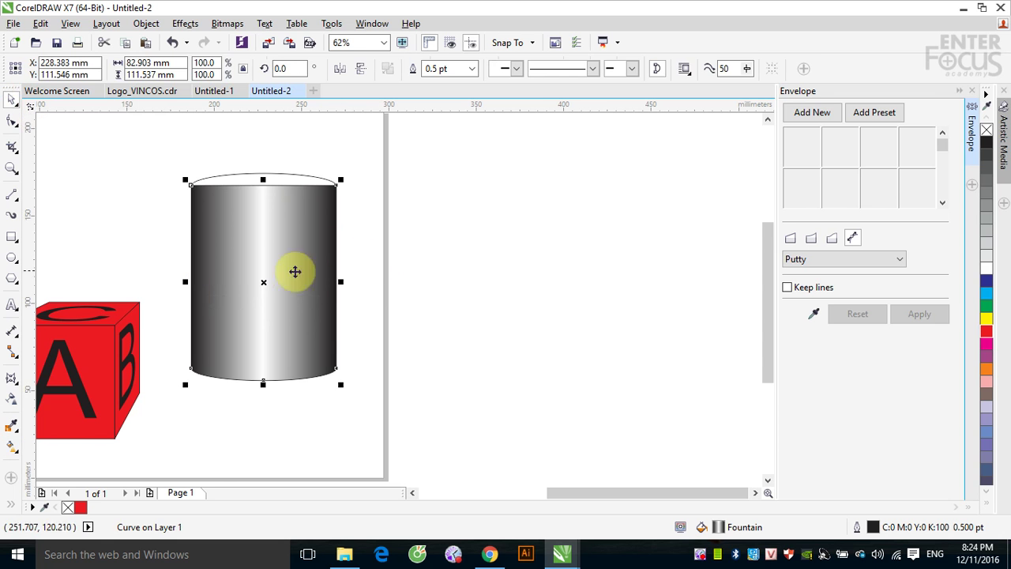
click(429, 271)
Copy the cylinder body's fill onto the top ellipse
click(300, 287)
drag(293, 293, 282, 180)
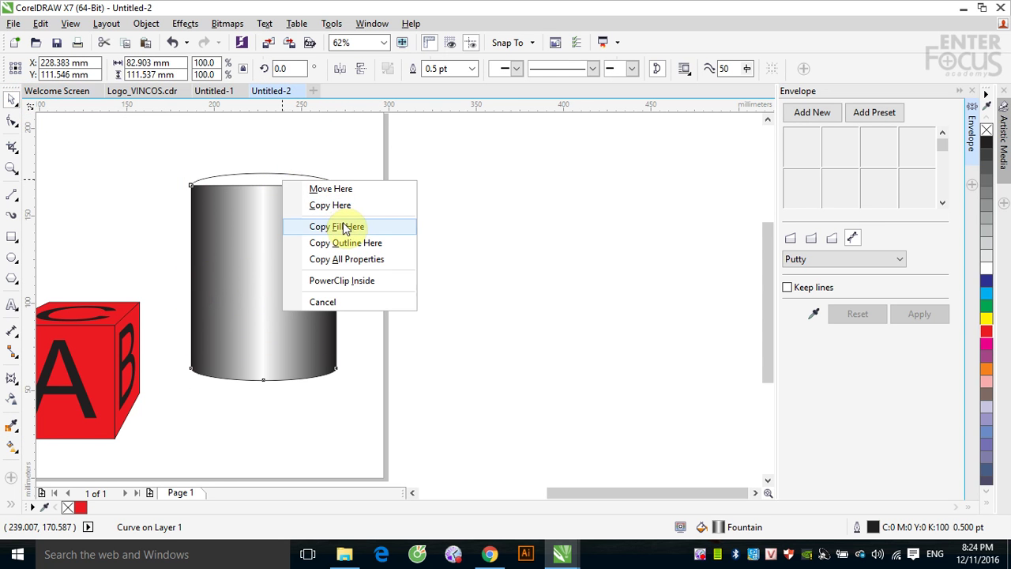
click(337, 227)
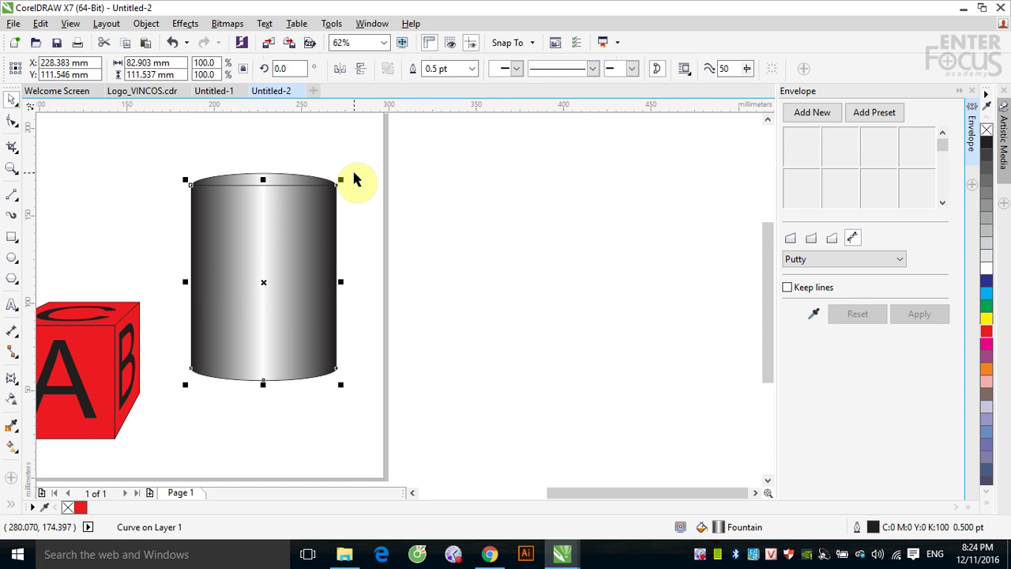
click(442, 190)
Bring the top ellipse in front of the cylinder body
click(273, 180)
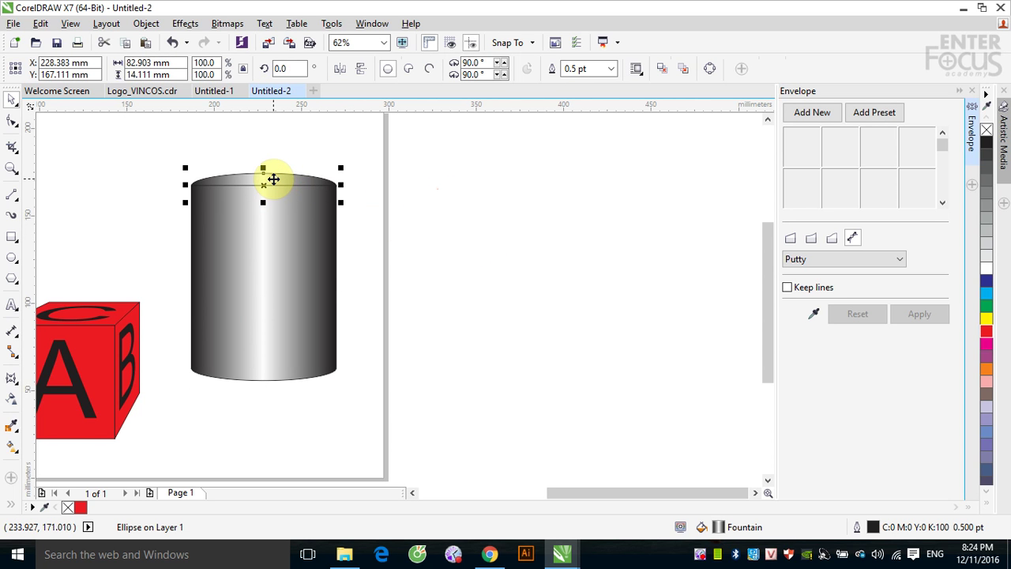
click(440, 221)
click(278, 187)
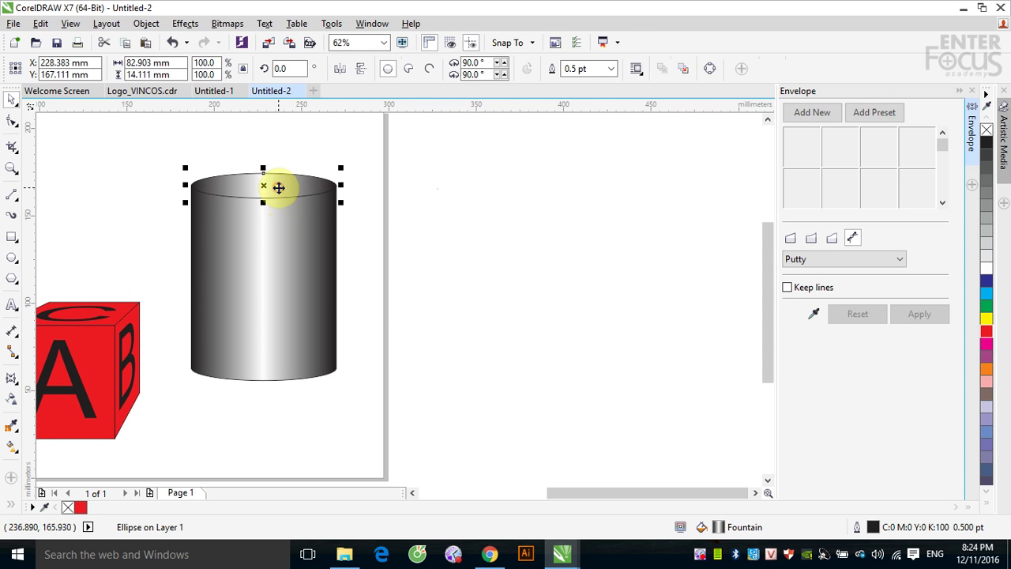
Change the top ellipse's fill to a conical fountain fill
click(12, 445)
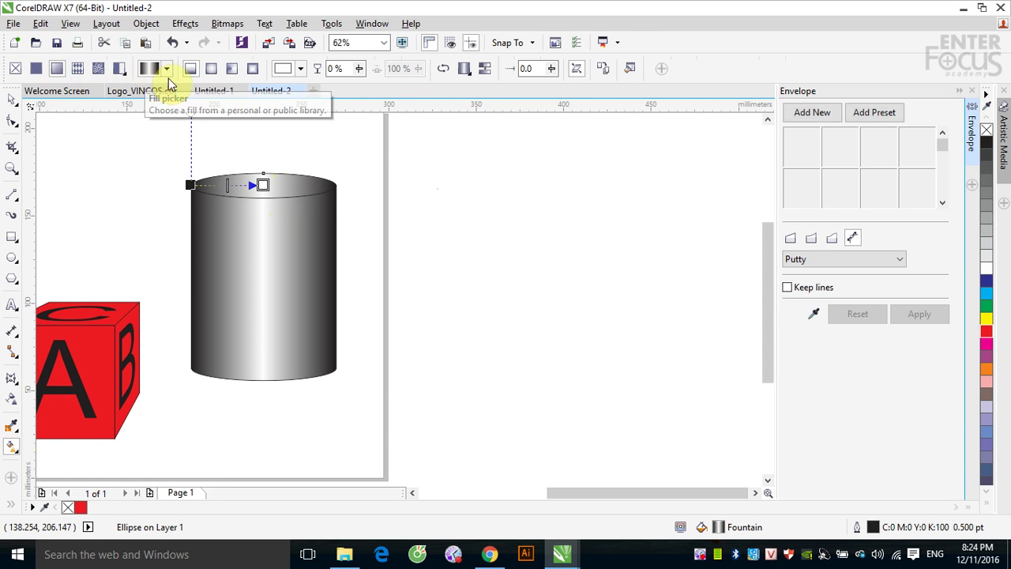
click(231, 68)
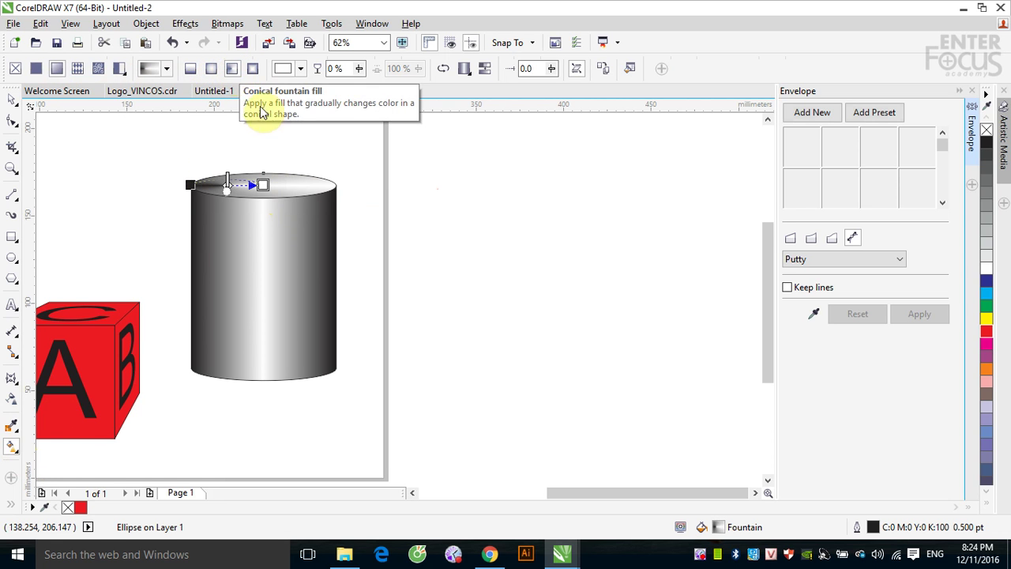
click(13, 100)
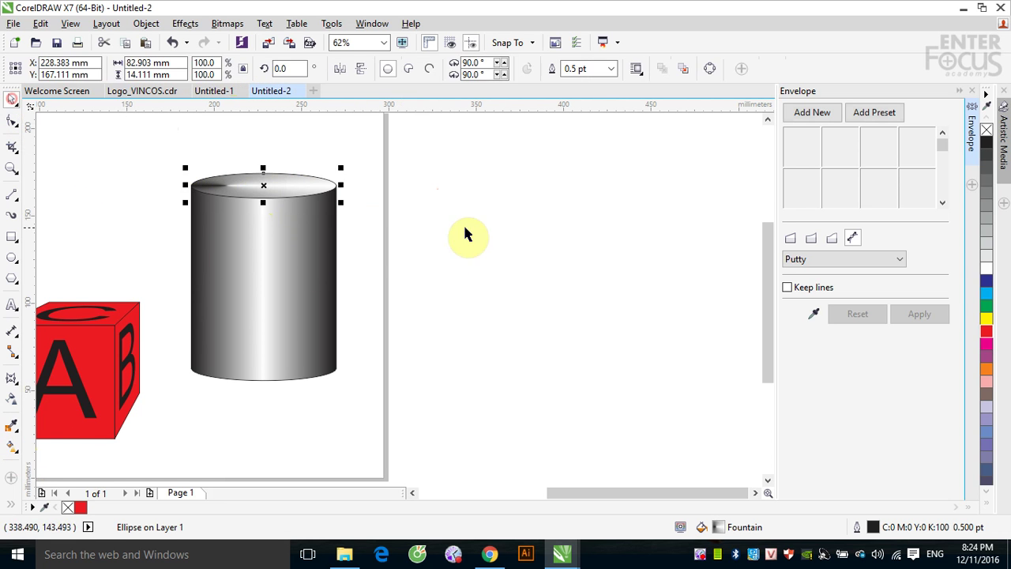
click(464, 231)
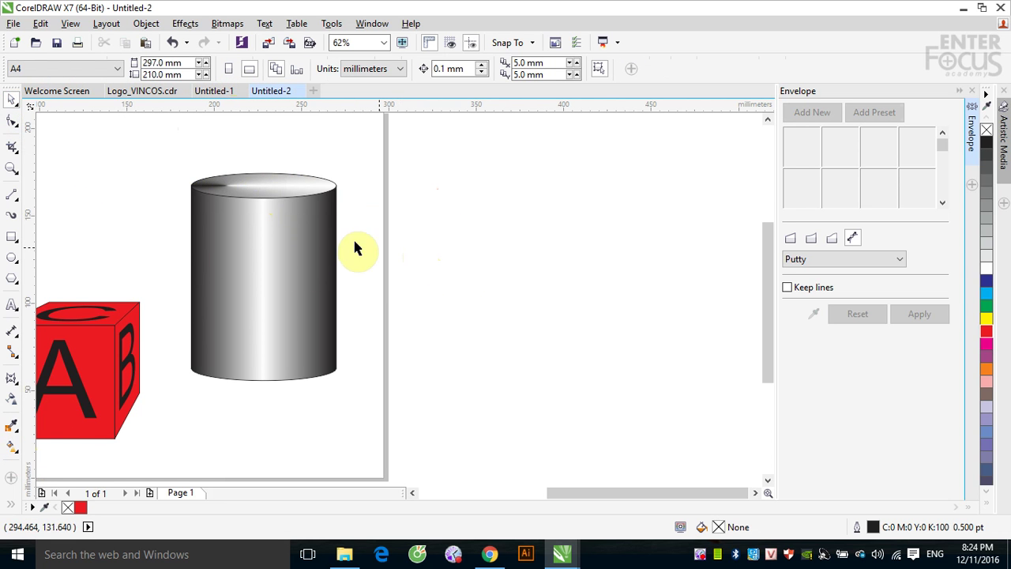
Centre the top ellipse's conical fill by setting its horizontal offset to 0%
click(267, 187)
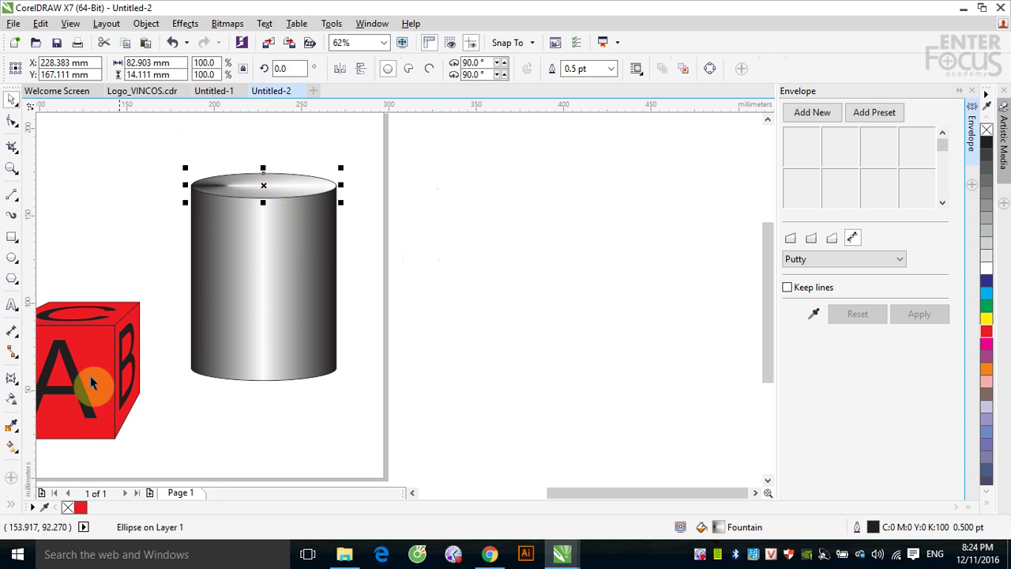
click(12, 447)
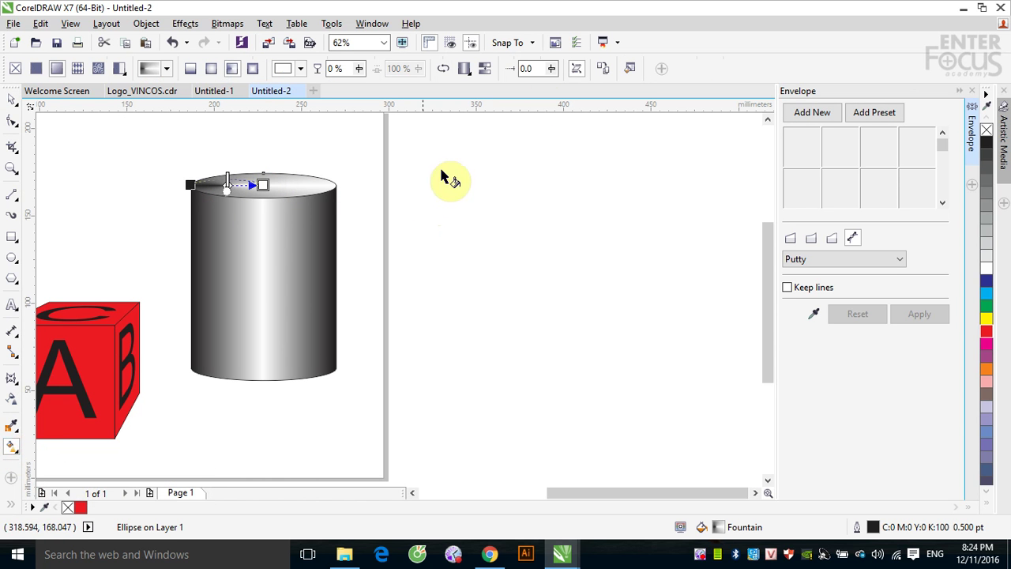
click(630, 69)
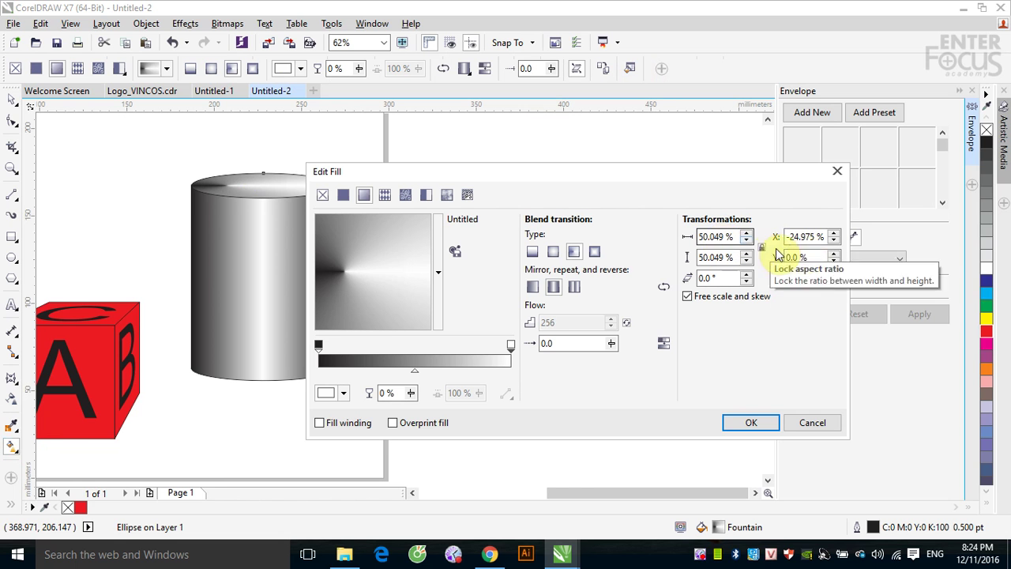
double_click(798, 236)
text(0)
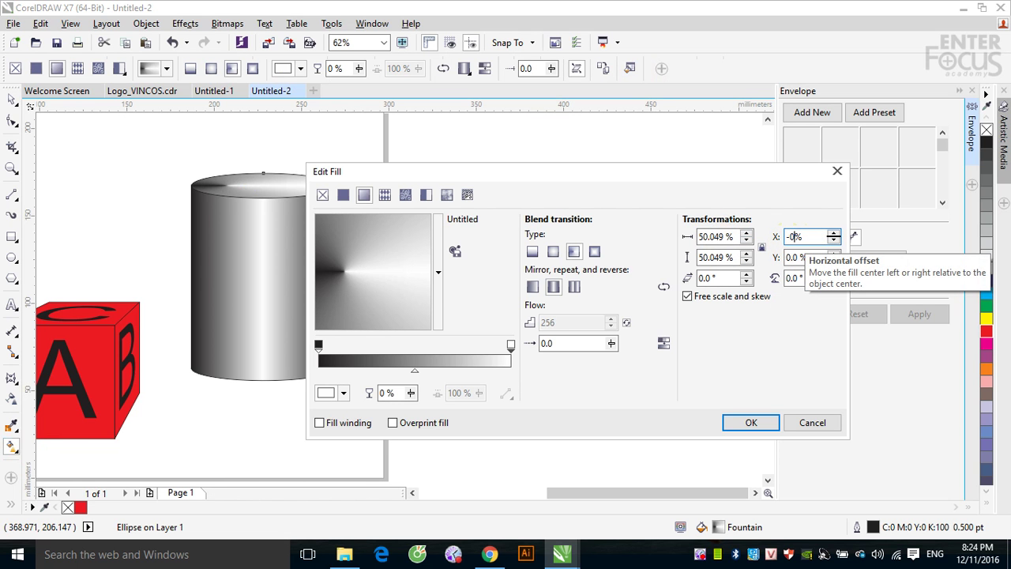
key(Return)
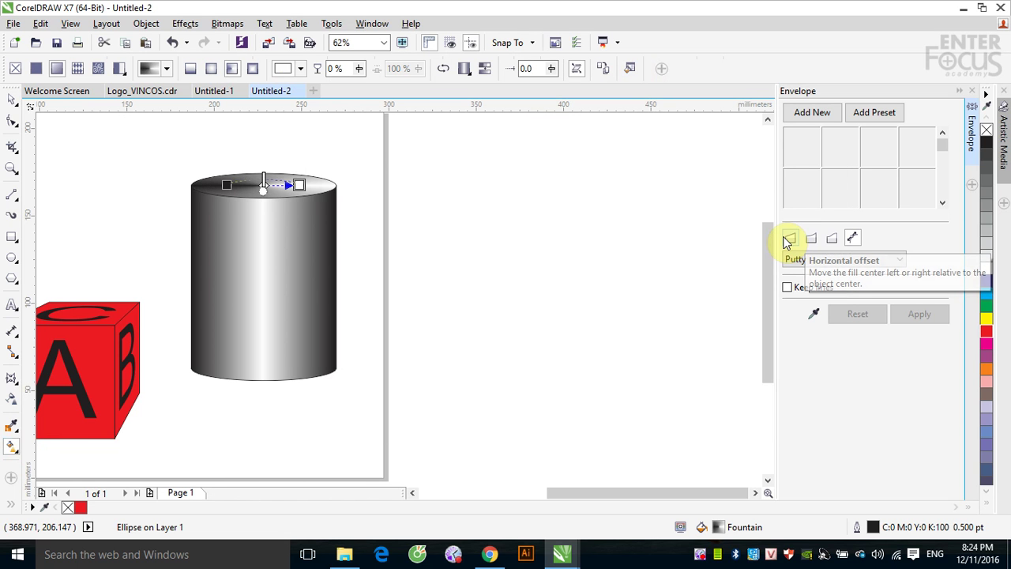
click(13, 100)
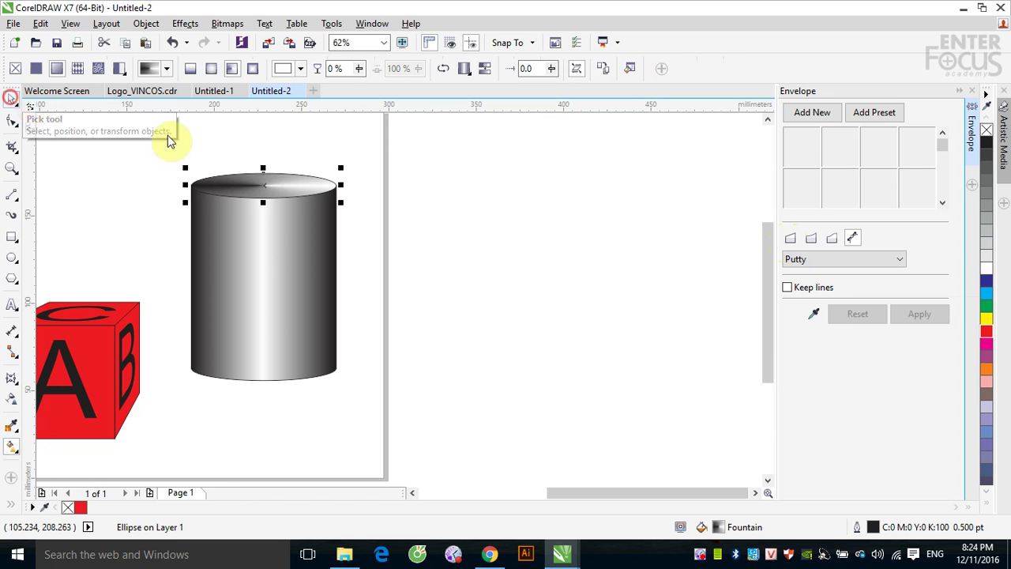
click(528, 282)
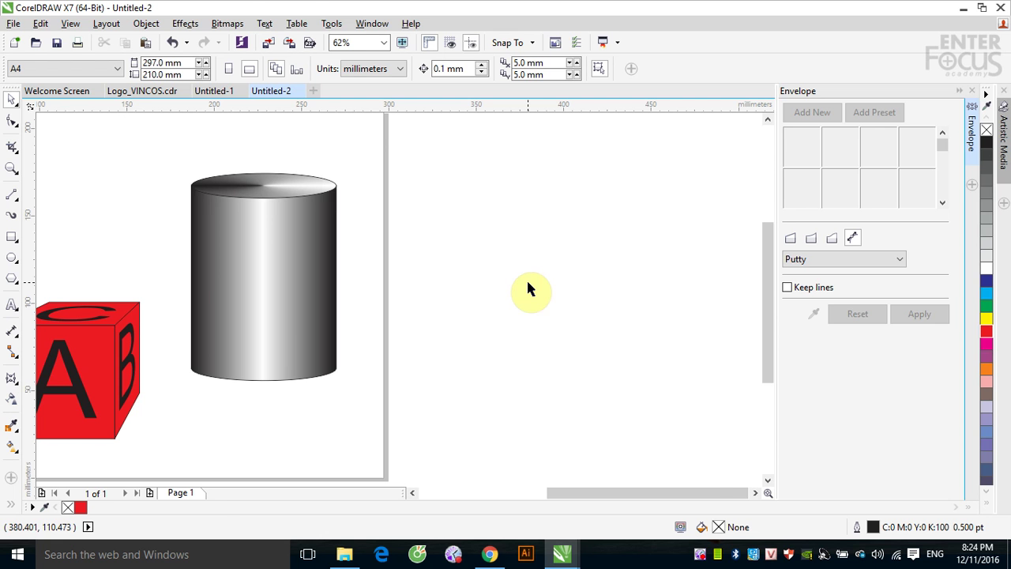
Copy the upper pink-and-red Vincos logo from Logo_VINCOS.cdr and paste it into Untitled-2
click(140, 91)
drag(278, 149, 589, 290)
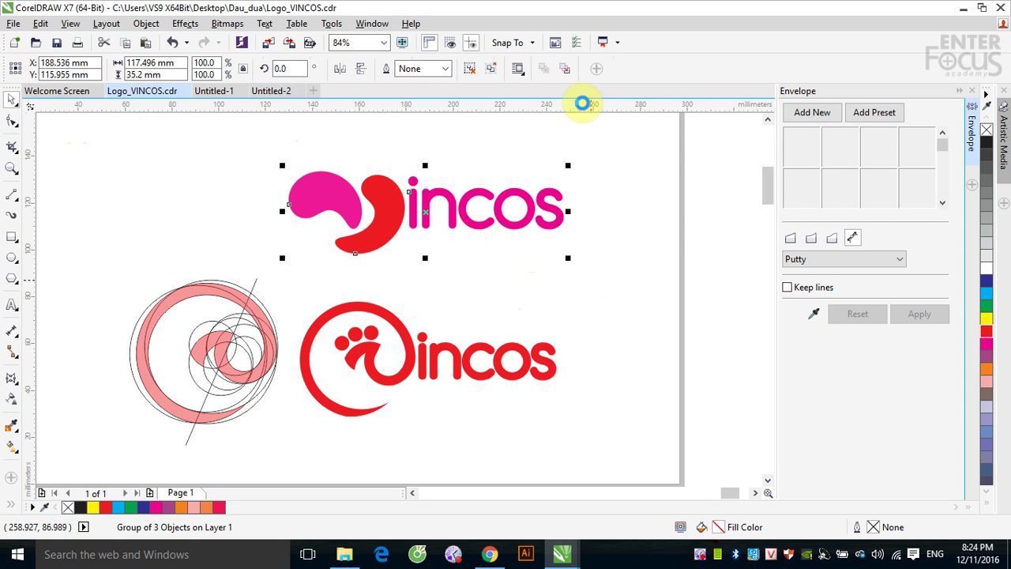
click(273, 90)
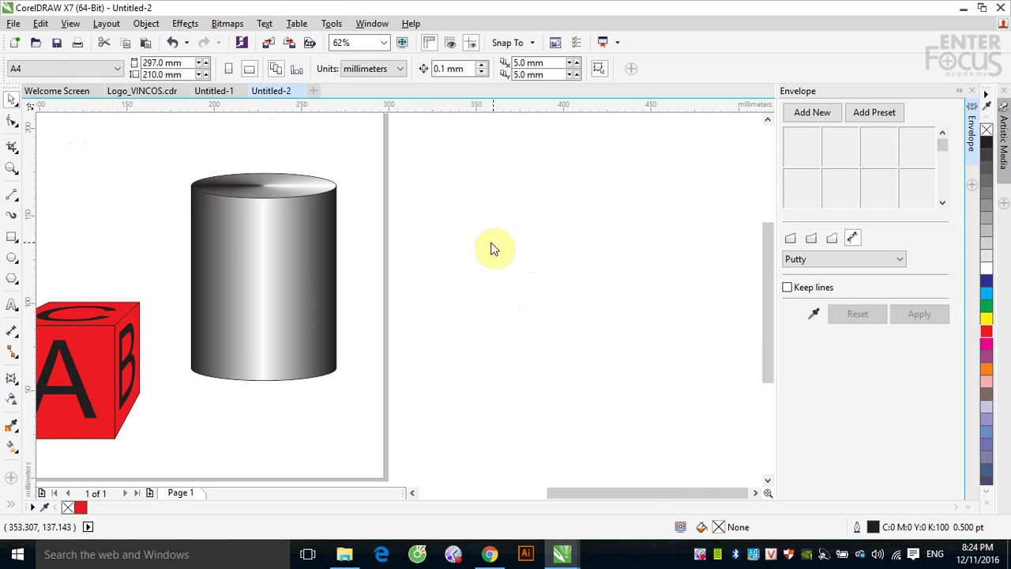
key(ctrl+v)
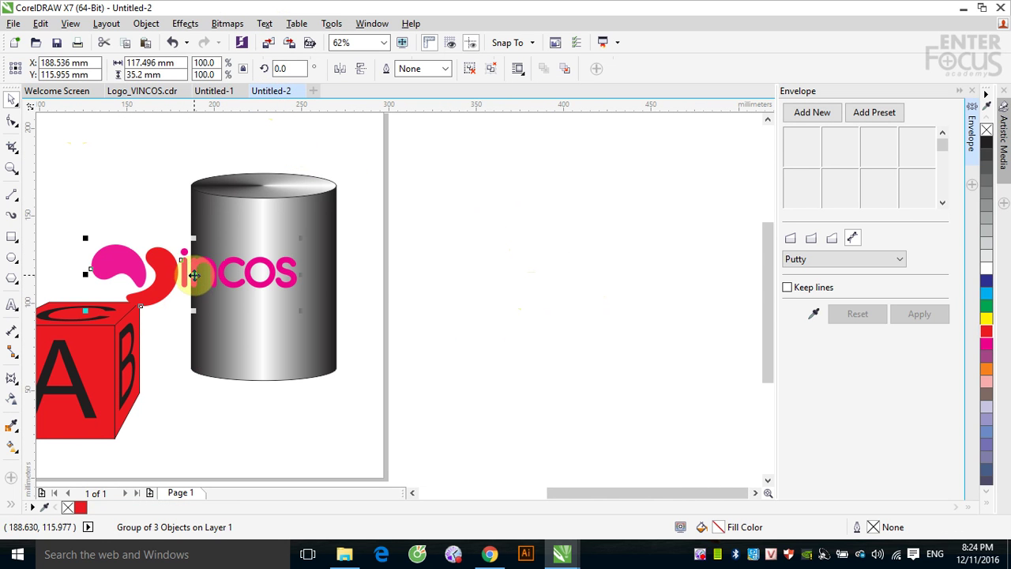
Scale the pasted Vincos logo to about 55.4% (about 65 mm wide) and place it on the middle of the cylinder body
drag(191, 268, 514, 282)
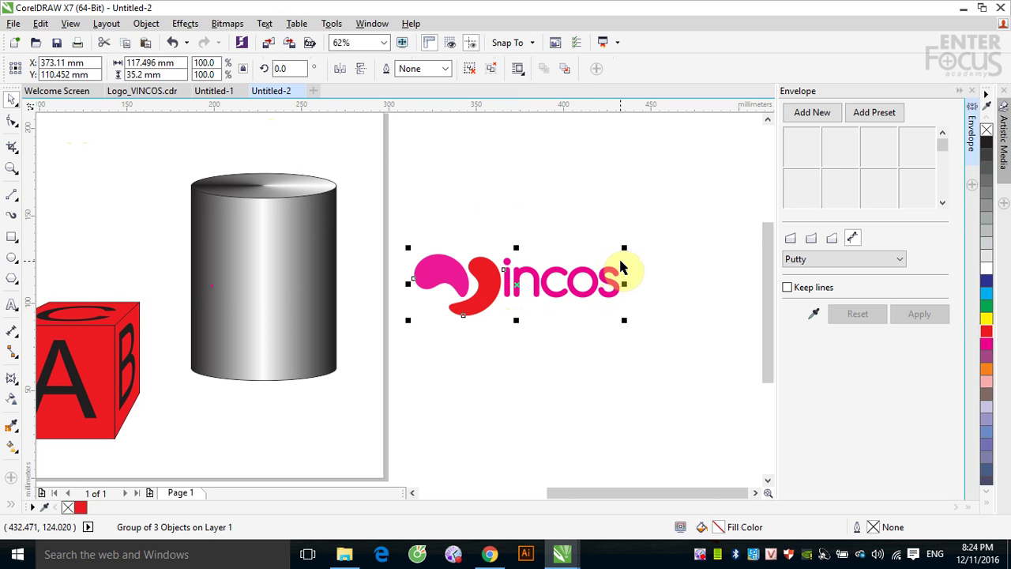
drag(624, 248, 598, 264)
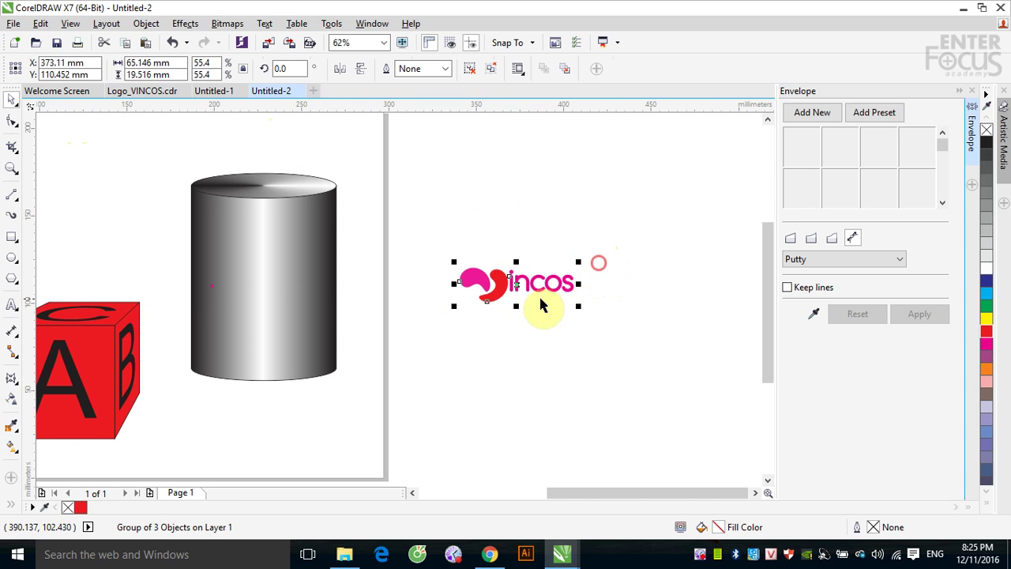
drag(513, 284, 264, 289)
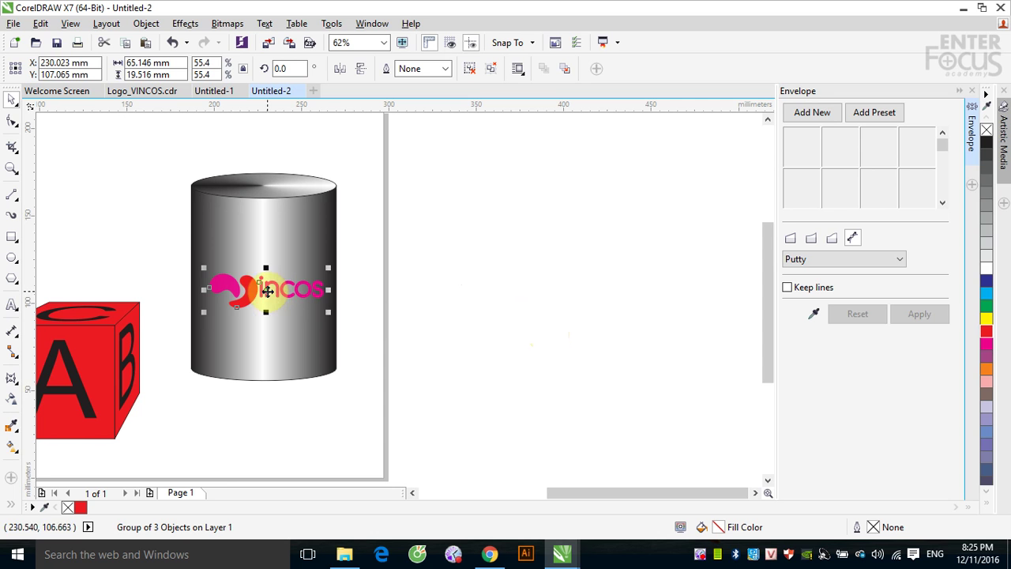
Move the Vincos logo to the horizontal center of the cylinder body, at about X 227.5 mm, Y 107.9 mm
drag(266, 289, 256, 288)
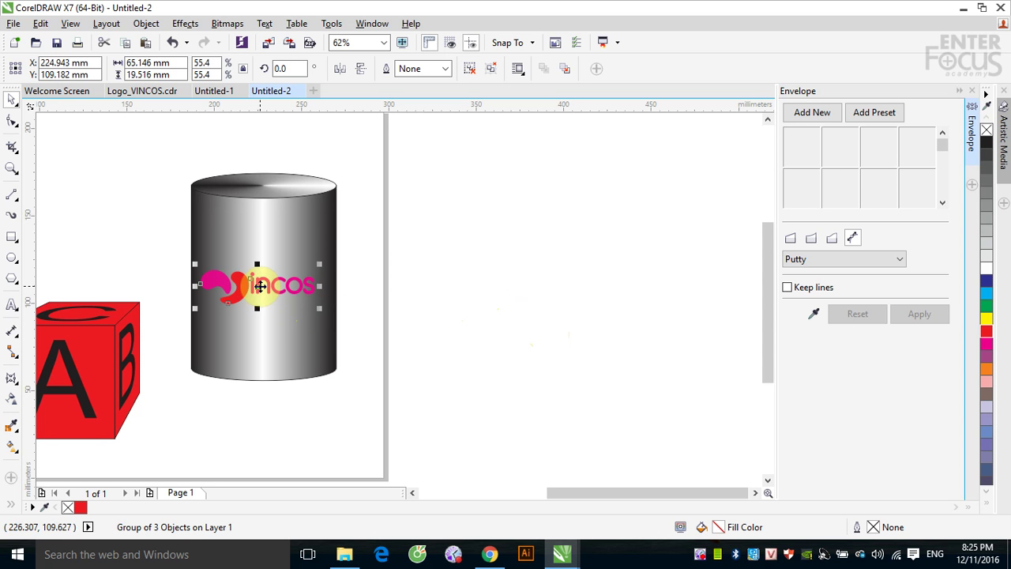
drag(263, 287, 269, 286)
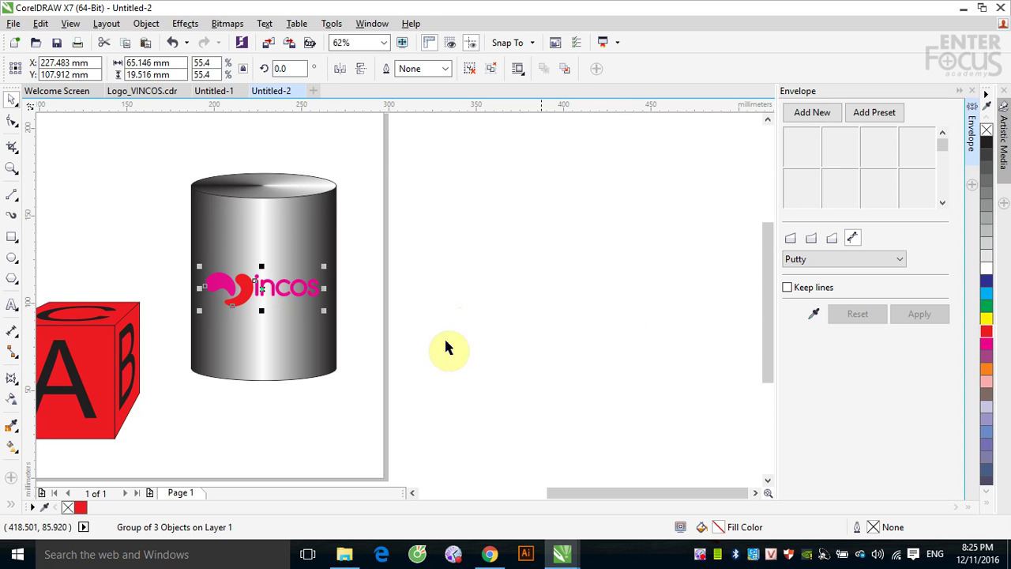
Start an envelope on the Vincos logo and bow its upper and lower edges downward at their middle nodes
click(11, 378)
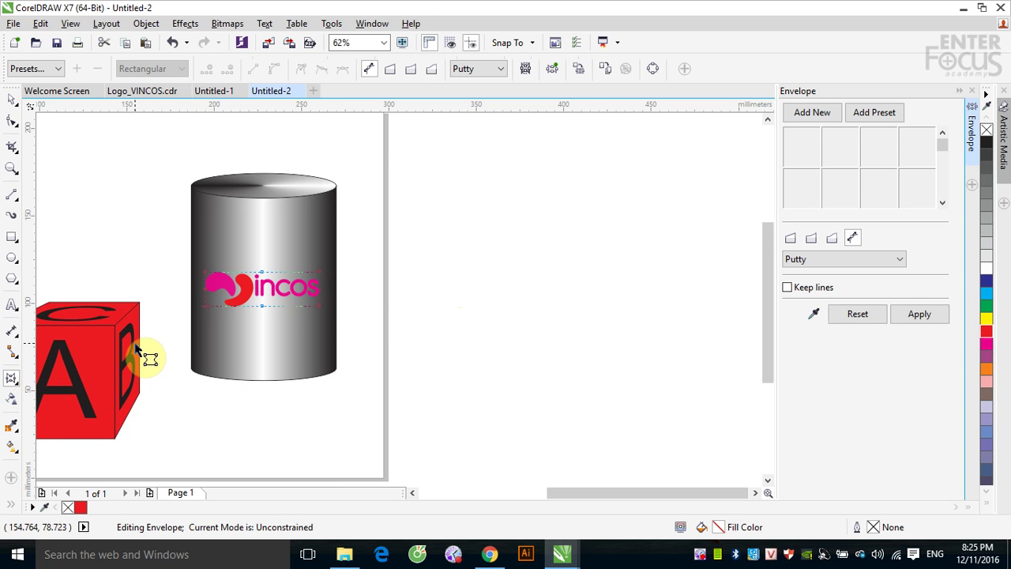
key(F2)
drag(158, 185, 461, 391)
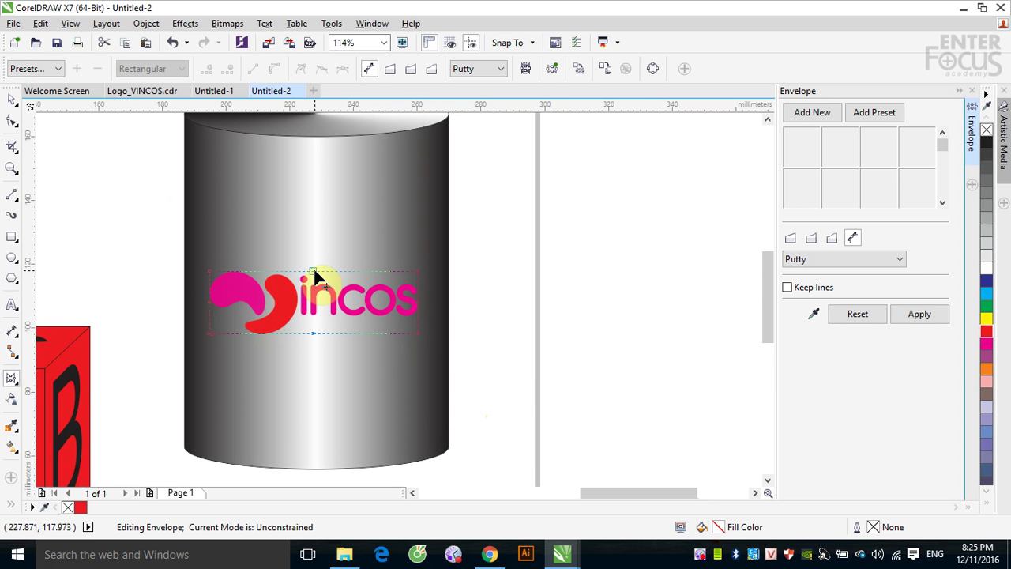
click(210, 271)
drag(311, 271, 314, 282)
drag(313, 334, 314, 345)
drag(383, 338, 393, 341)
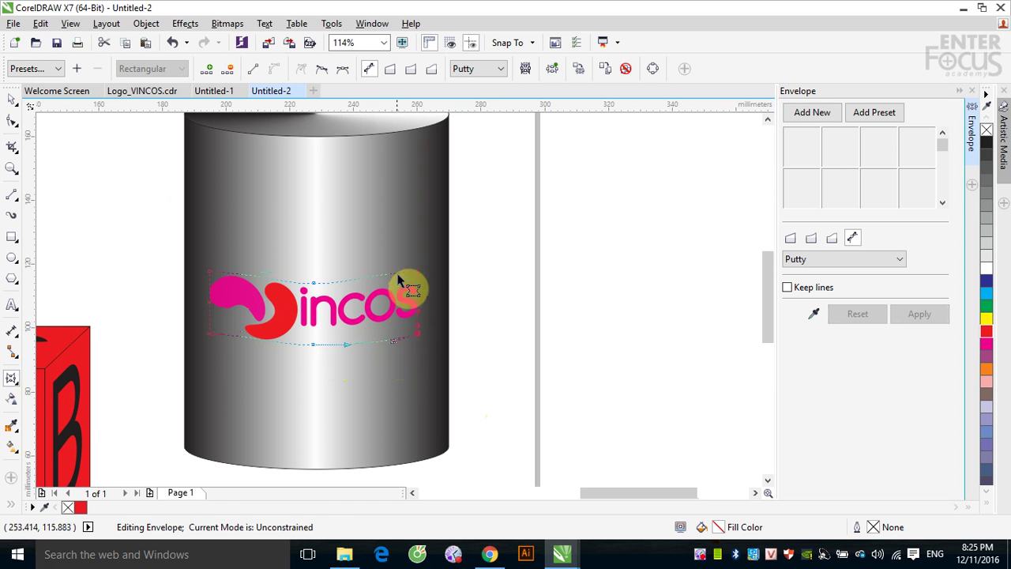
Adjust the curve handles at the envelope's upper corners and lower-left corner to follow the cylinder's curvature
click(384, 278)
drag(384, 278, 385, 275)
click(215, 278)
mouse_move(213, 277)
mouse_down()
mouse_move(242, 278)
mouse_move(235, 286)
mouse_move(215, 278)
mouse_up()
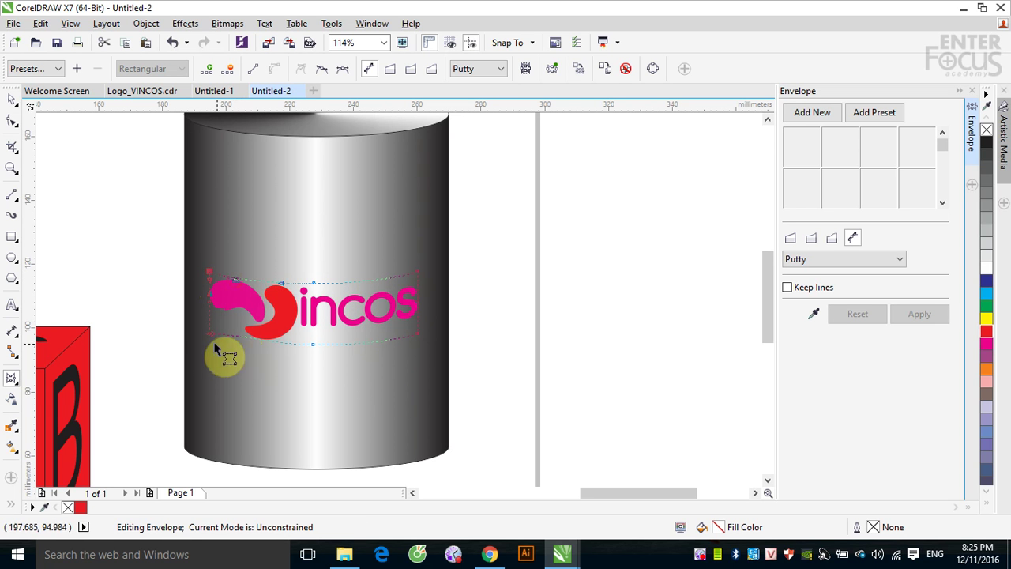
click(210, 331)
drag(244, 341, 234, 342)
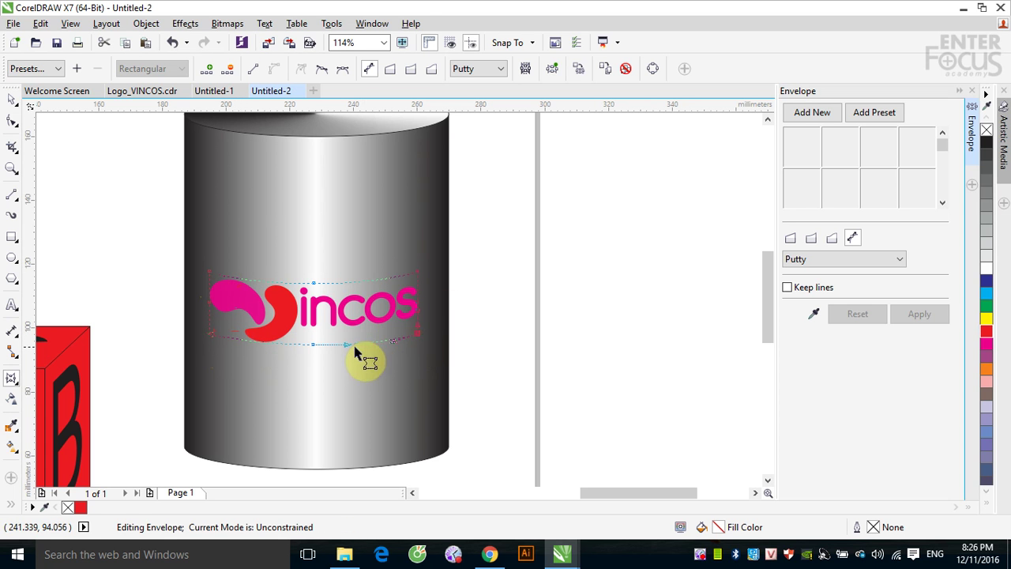
Deepen the downward bow at the envelope's lower and upper middle nodes, and make the lower middle node symmetrical
drag(346, 345, 314, 348)
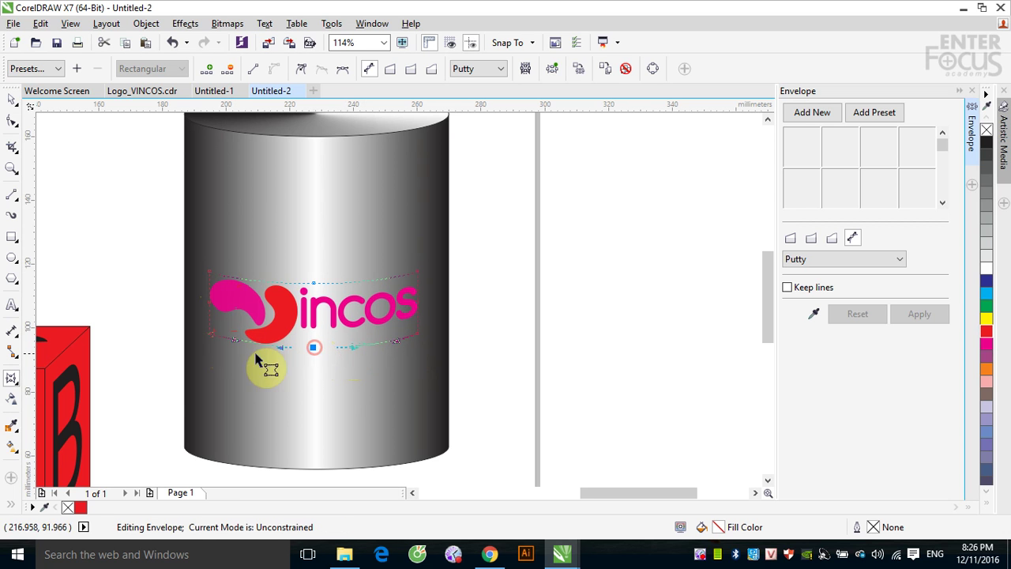
drag(235, 346, 235, 345)
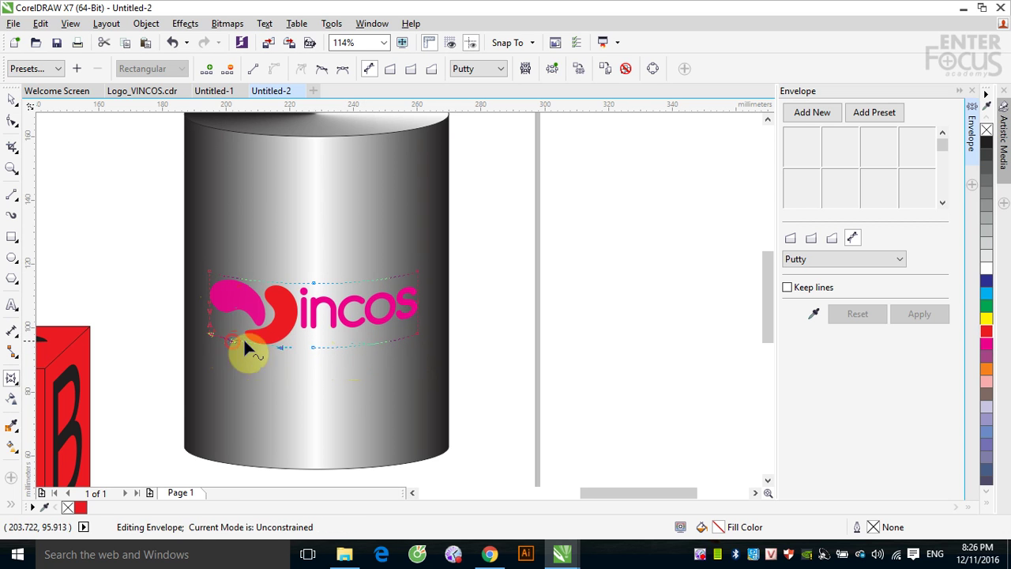
drag(314, 283, 293, 288)
click(314, 347)
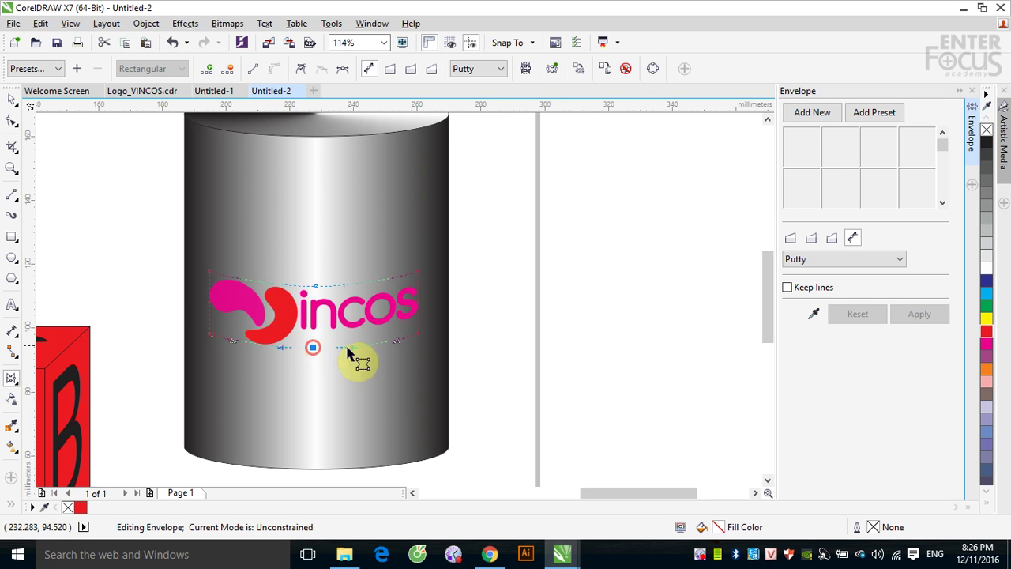
drag(353, 345, 338, 343)
click(342, 69)
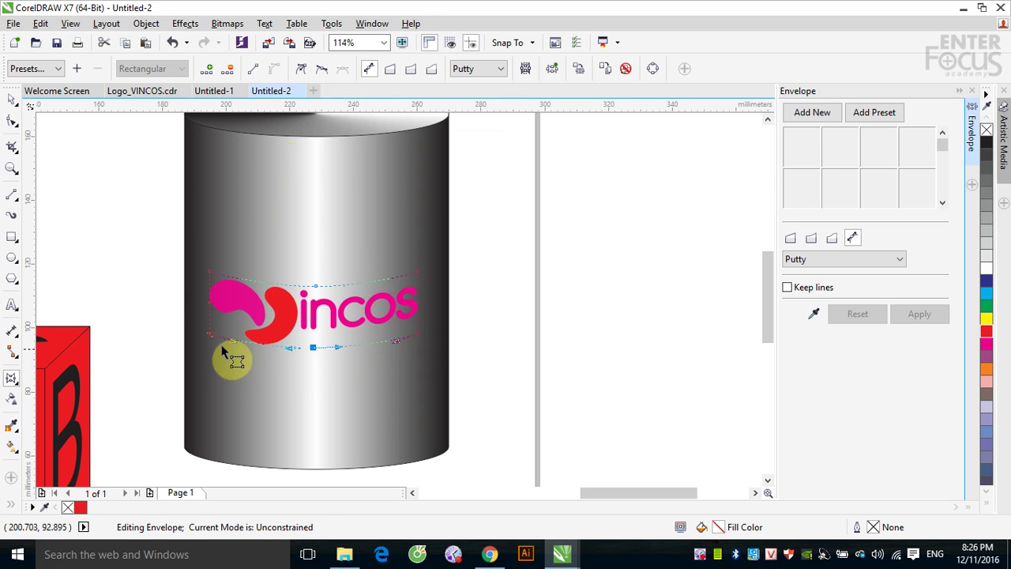
Refine the curve handles at the envelope's two lower corners, finish the envelope editing and deselect the logo
click(212, 337)
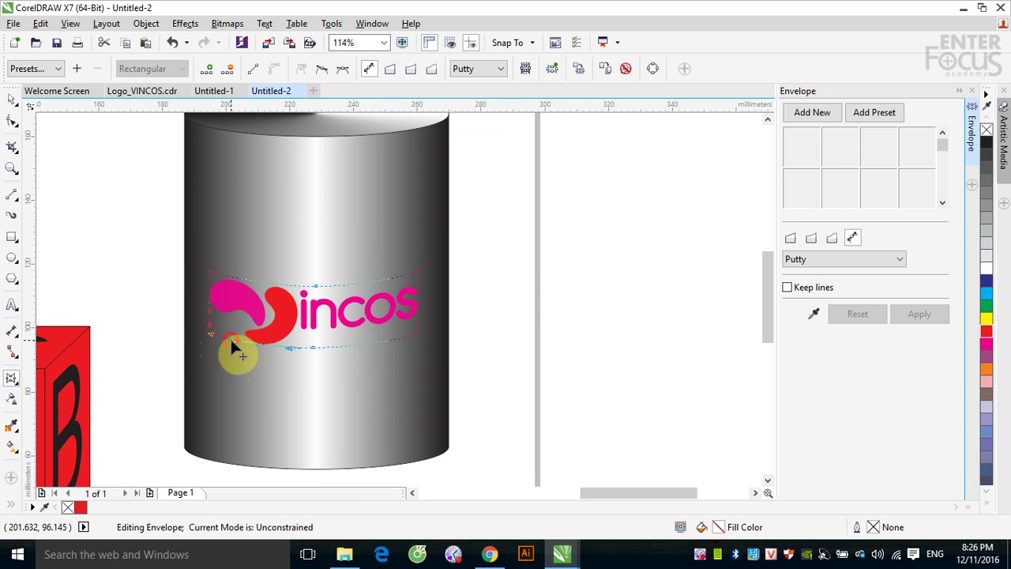
drag(231, 345, 221, 343)
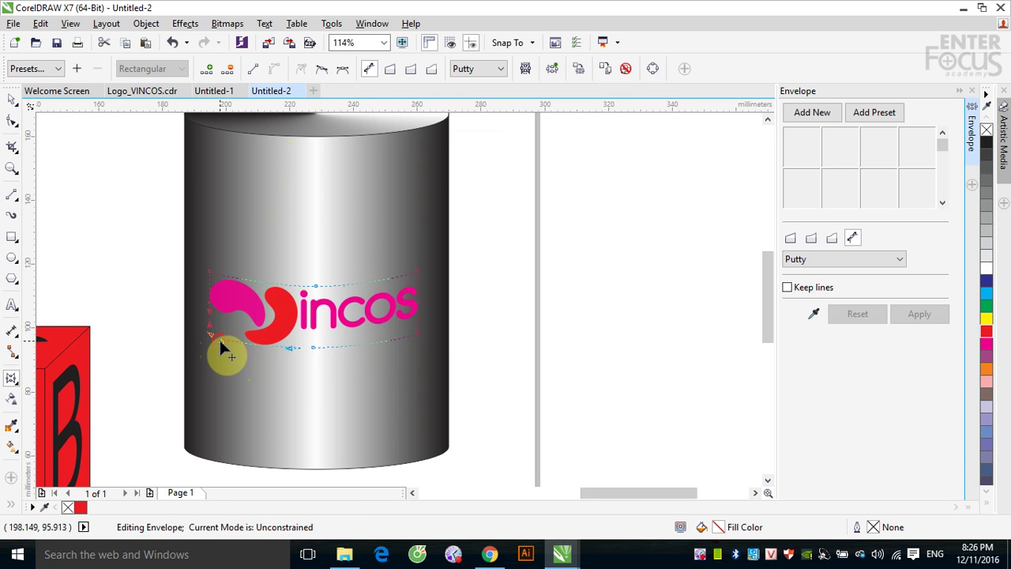
click(418, 335)
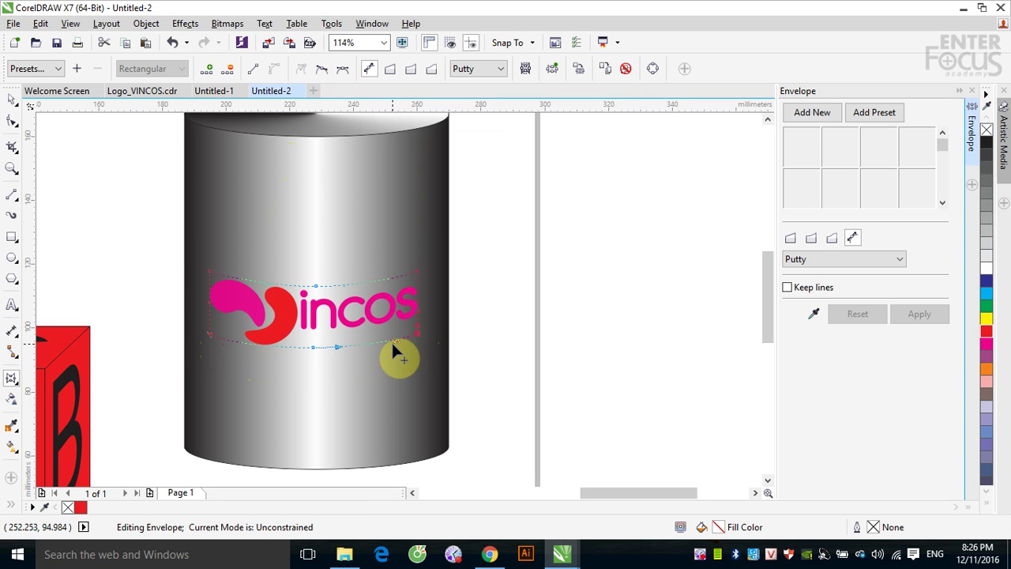
drag(395, 341, 397, 345)
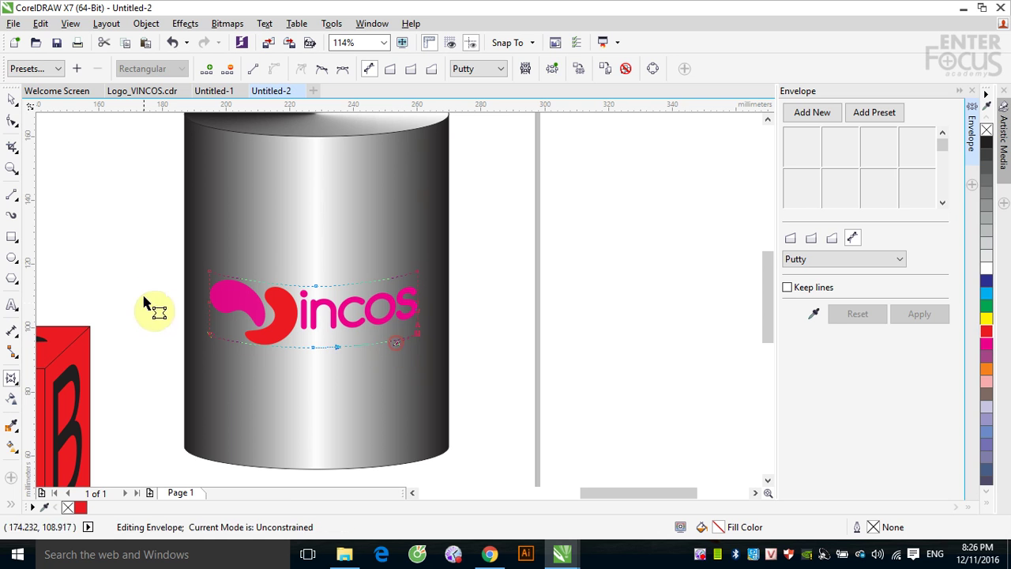
click(12, 99)
click(611, 274)
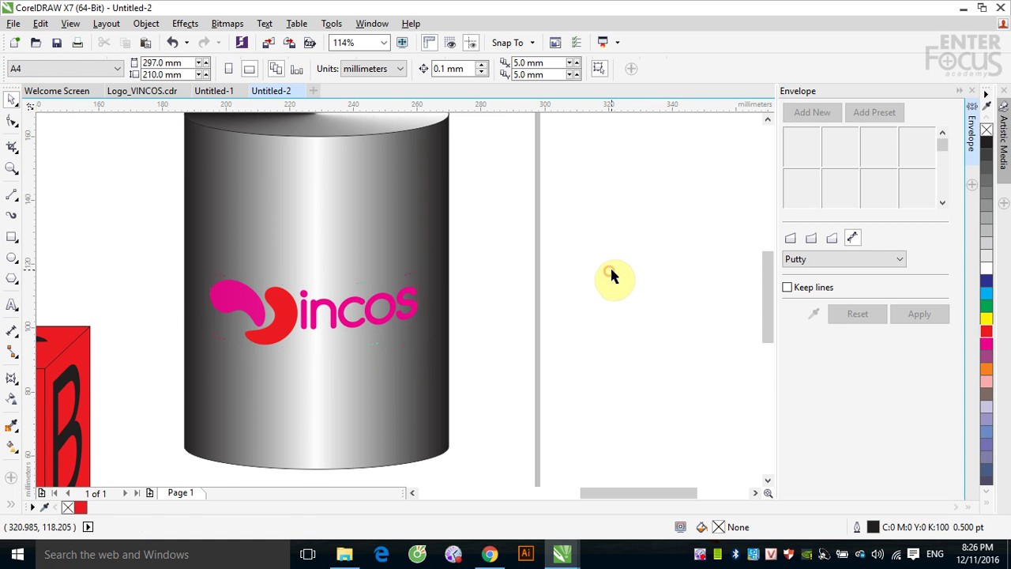
scroll(612, 276, down, 2)
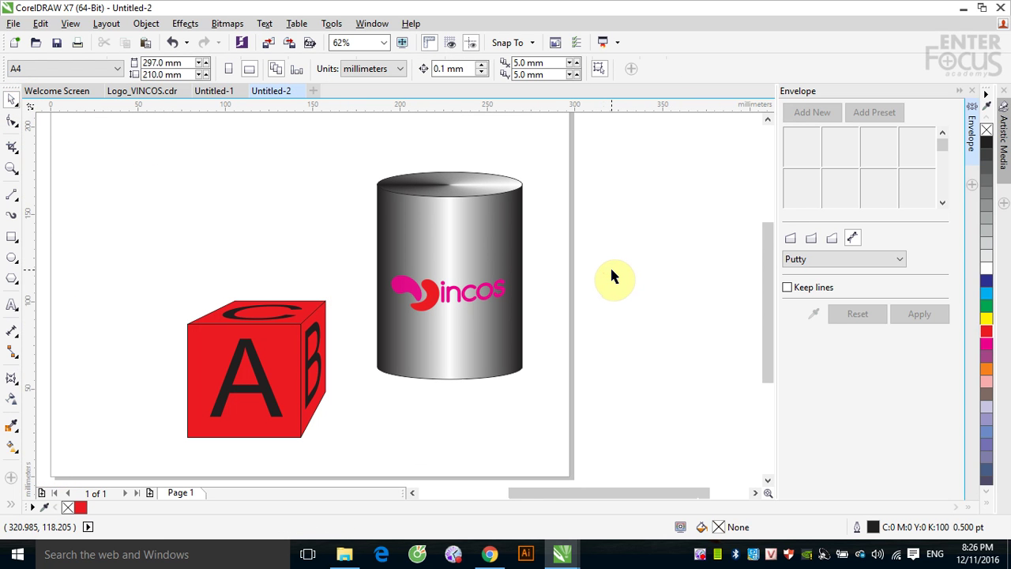
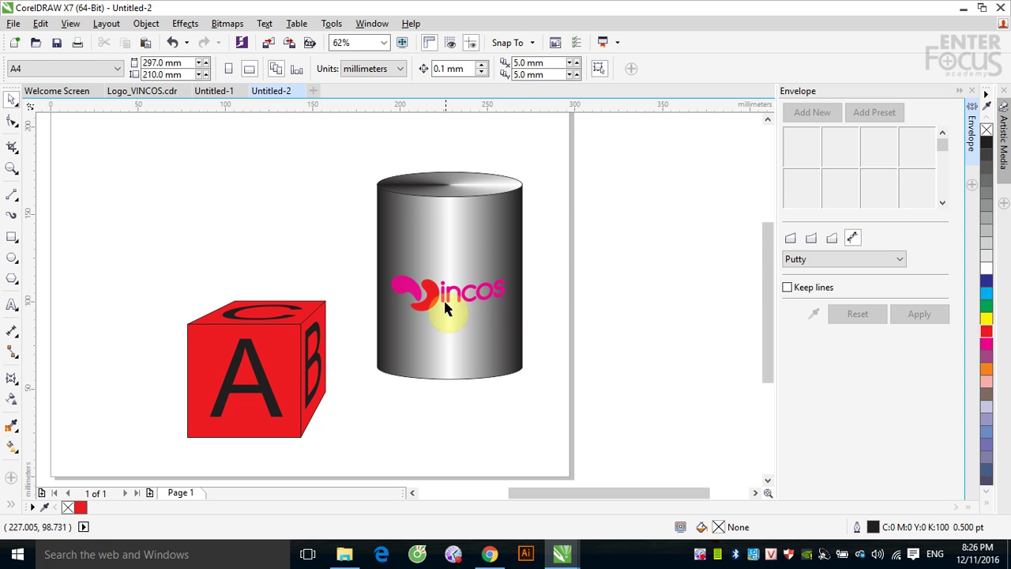
Clear the envelope from the Vincos logo, keeping the logo in place on the cylinder
drag(422, 291, 591, 234)
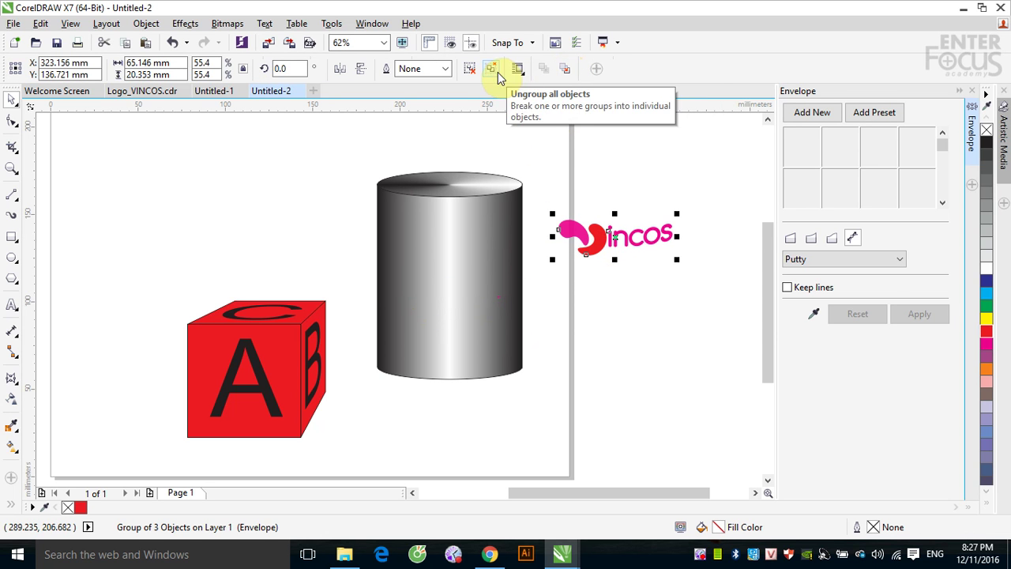
key(ctrl+z)
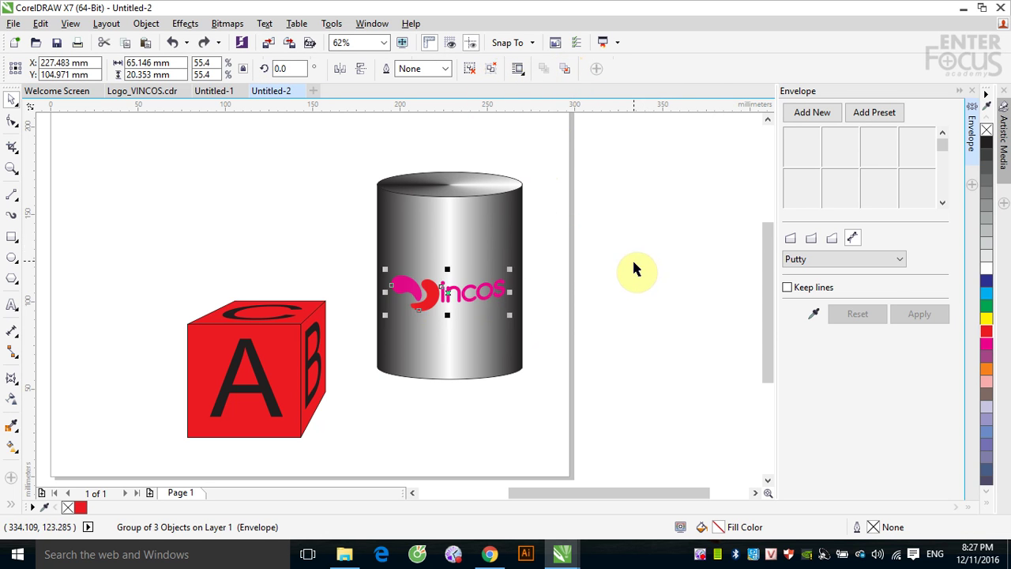
click(11, 378)
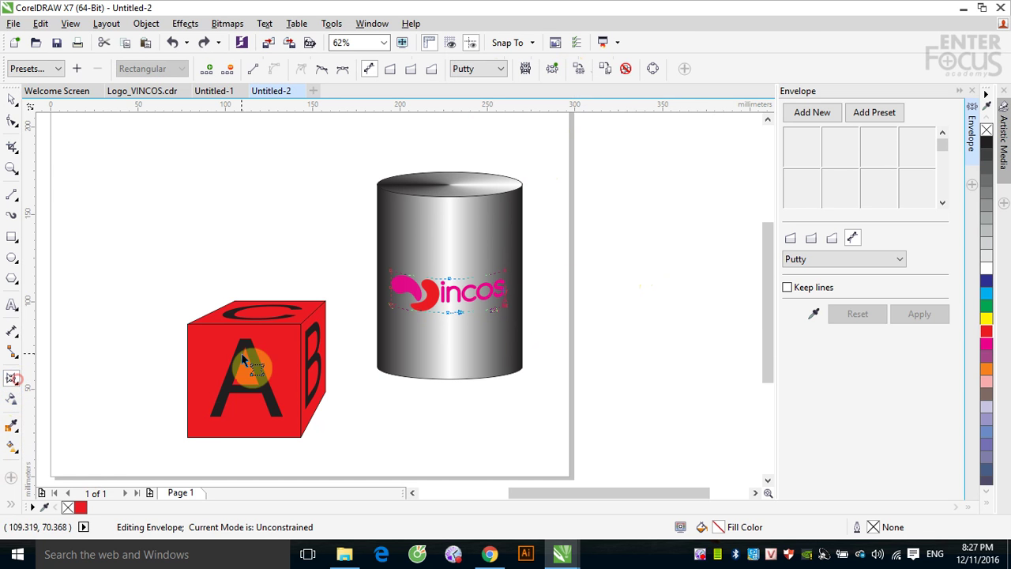
click(624, 69)
click(259, 208)
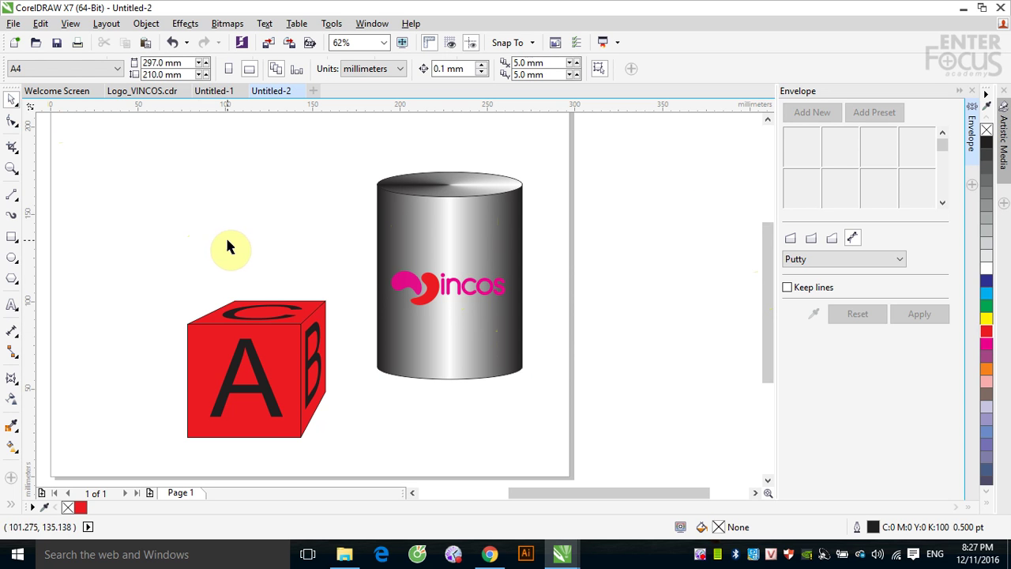
Look through the preset envelope shapes for the Vincos logo
click(440, 297)
click(877, 113)
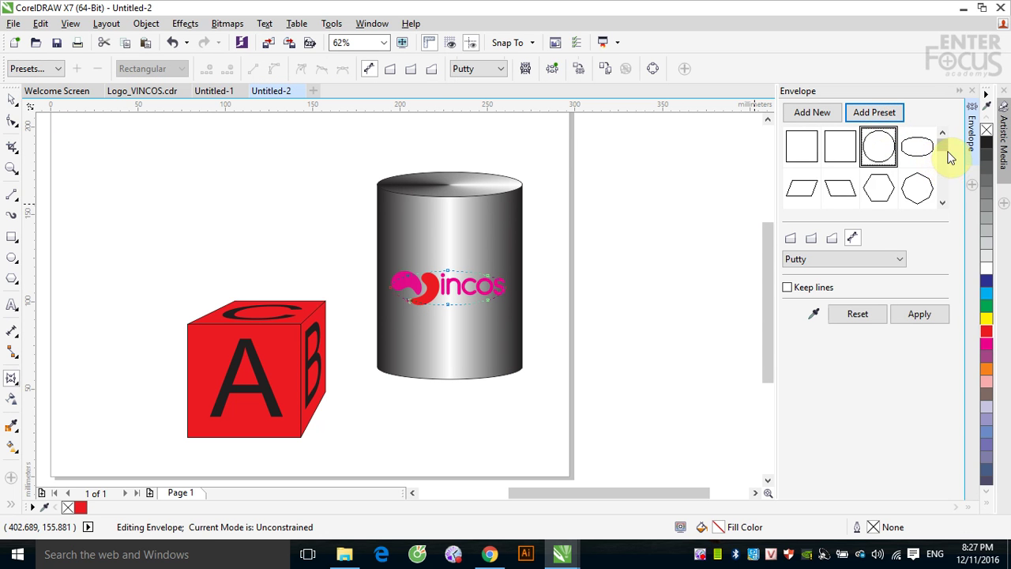
mouse_move(940, 142)
mouse_down()
mouse_move(949, 199)
mouse_move(944, 144)
mouse_up()
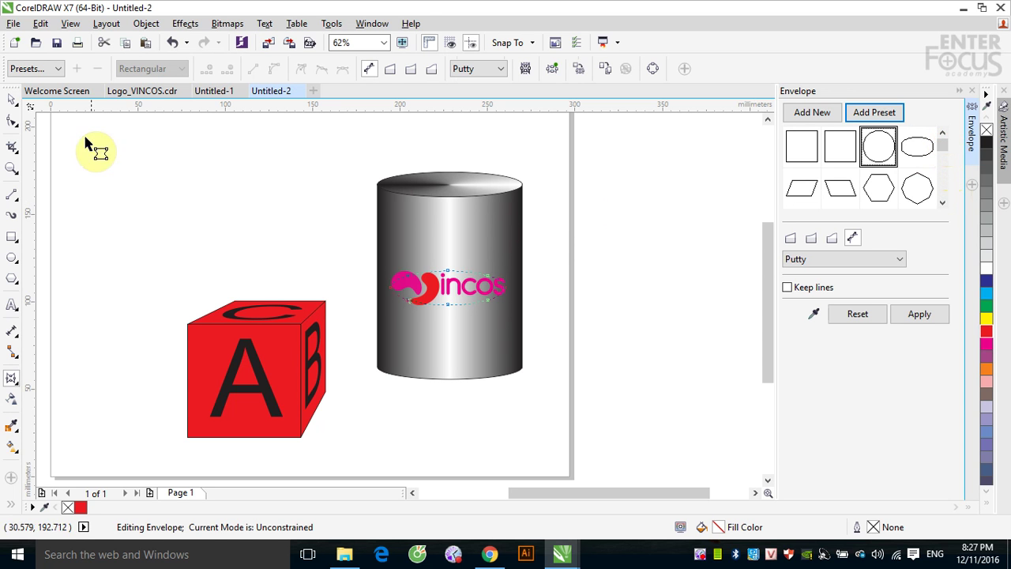
click(12, 99)
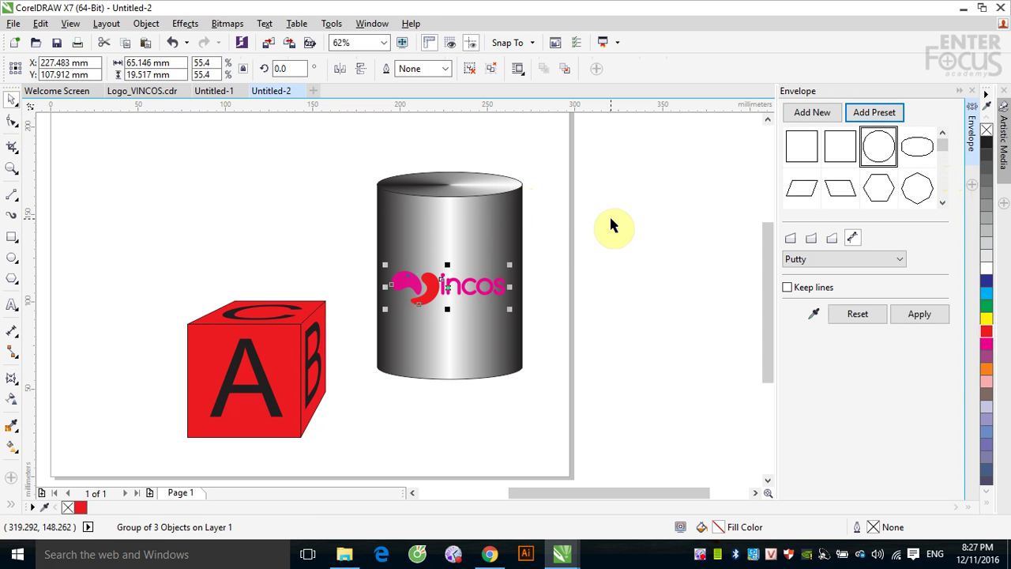
Draw a heart from the perfect shapes beside the cylinder, about 94.4 mm wide and 84.2 mm high
click(12, 279)
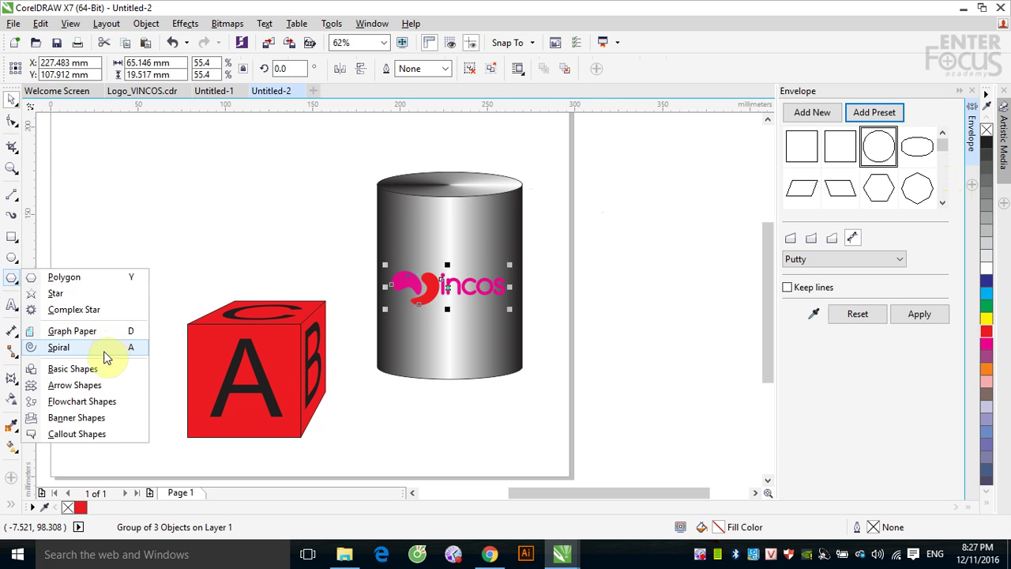
click(83, 369)
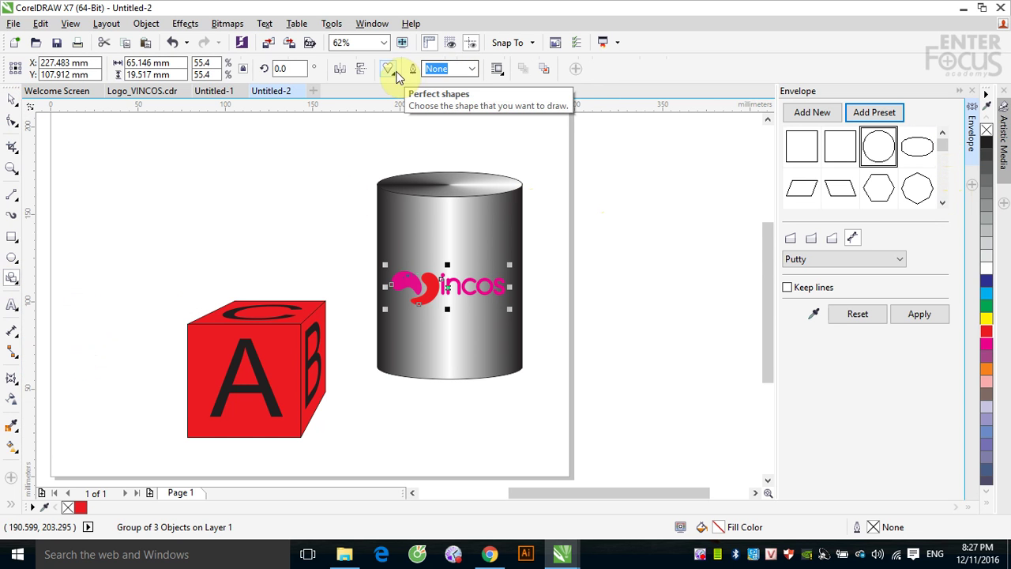
click(397, 74)
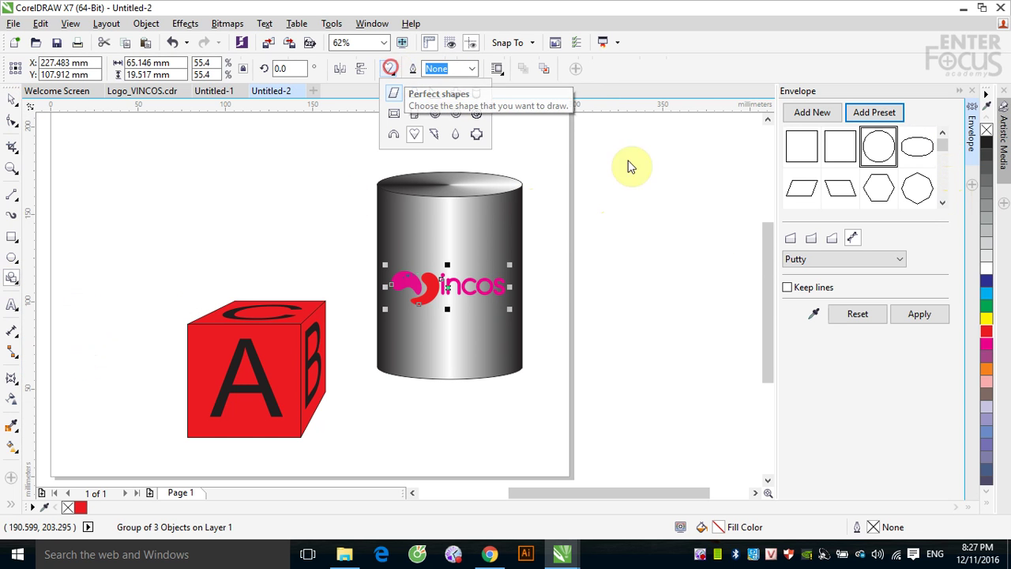
click(415, 135)
drag(574, 199, 745, 350)
click(12, 102)
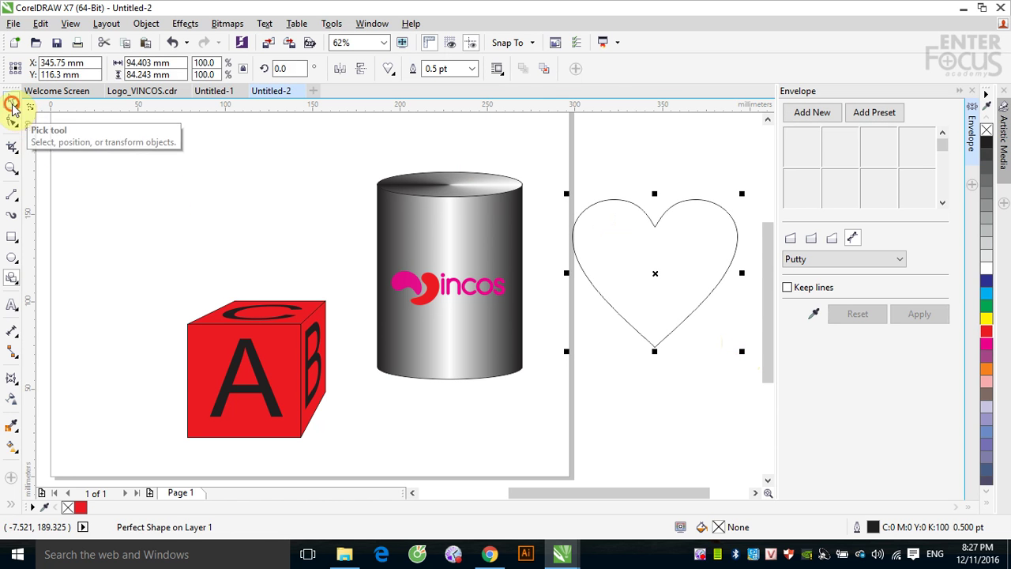
click(648, 411)
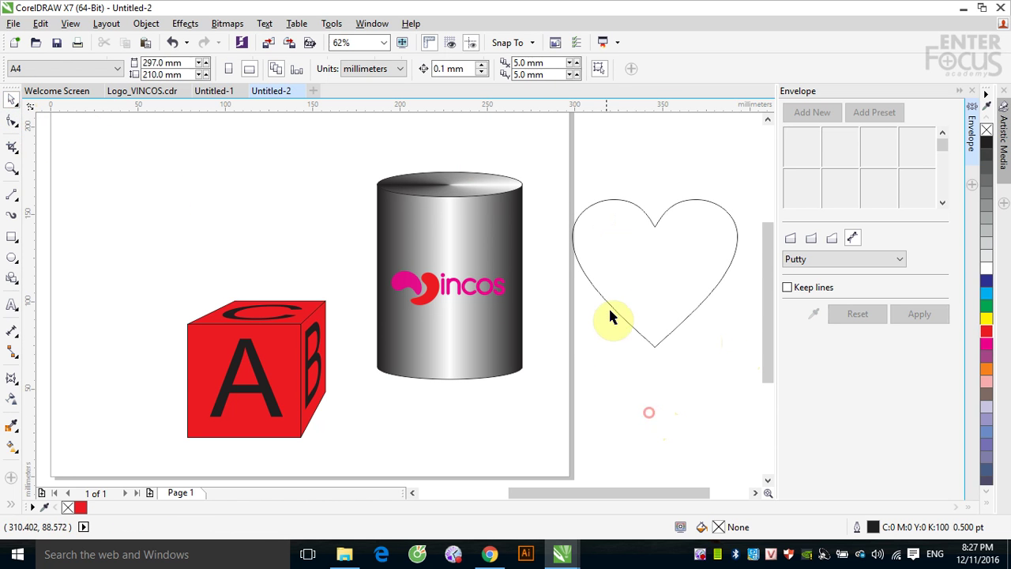
Examine the available preset envelope shapes with the heart selected
click(646, 212)
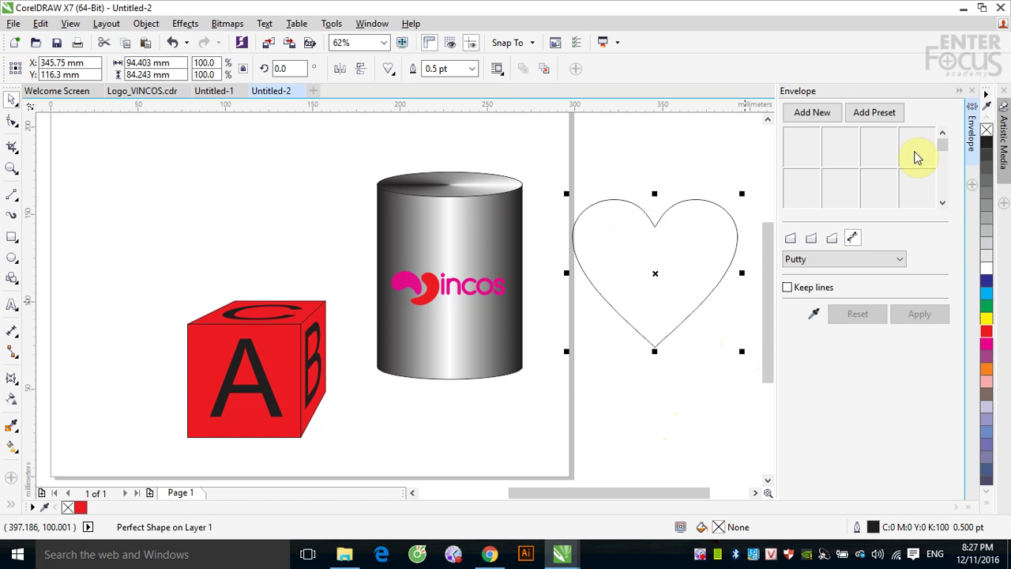
click(885, 117)
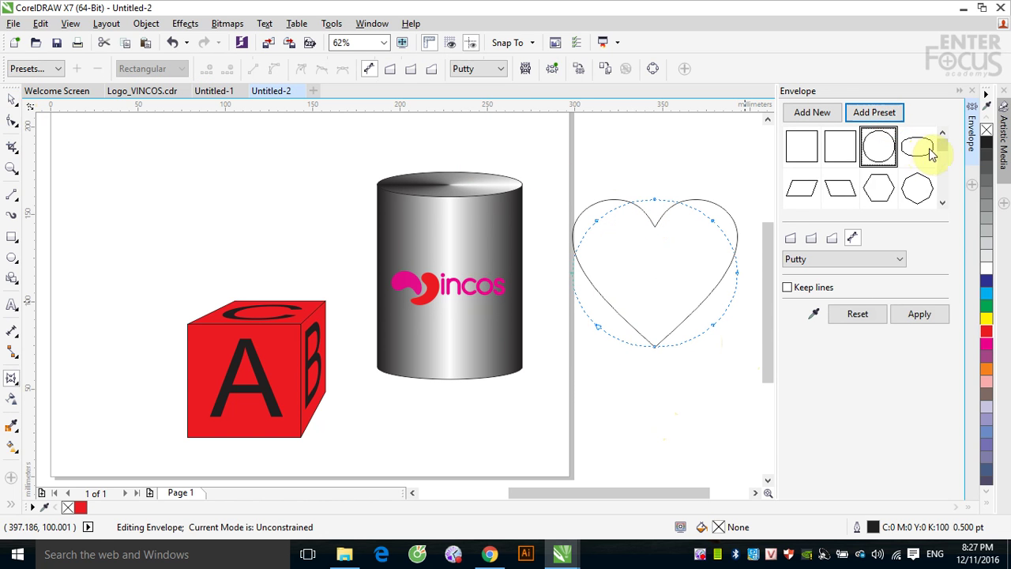
scroll(948, 175, down, 5)
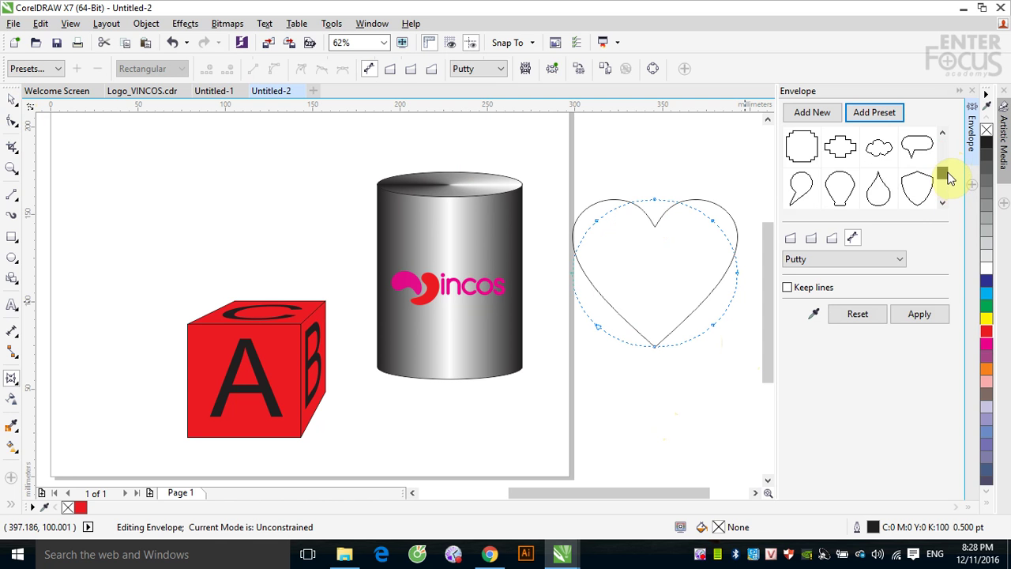
drag(950, 180, 945, 144)
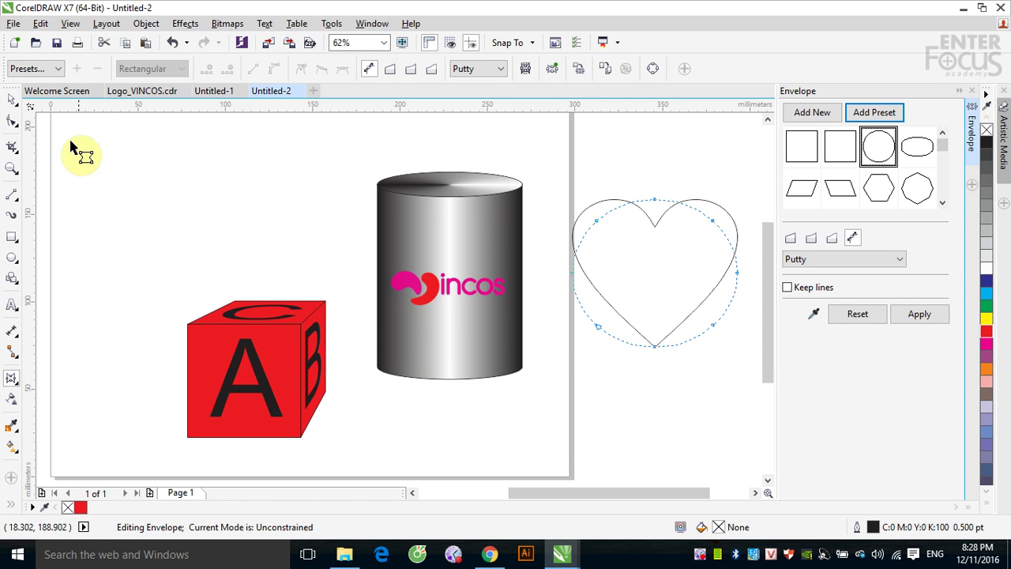
click(16, 106)
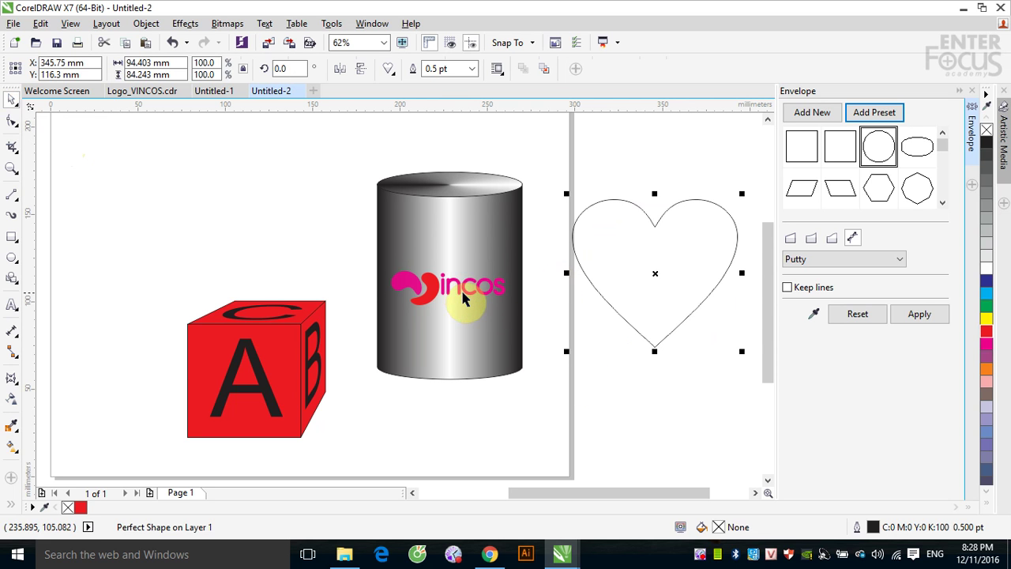
Try to create an envelope for the Vincos logo from the heart shape
click(466, 297)
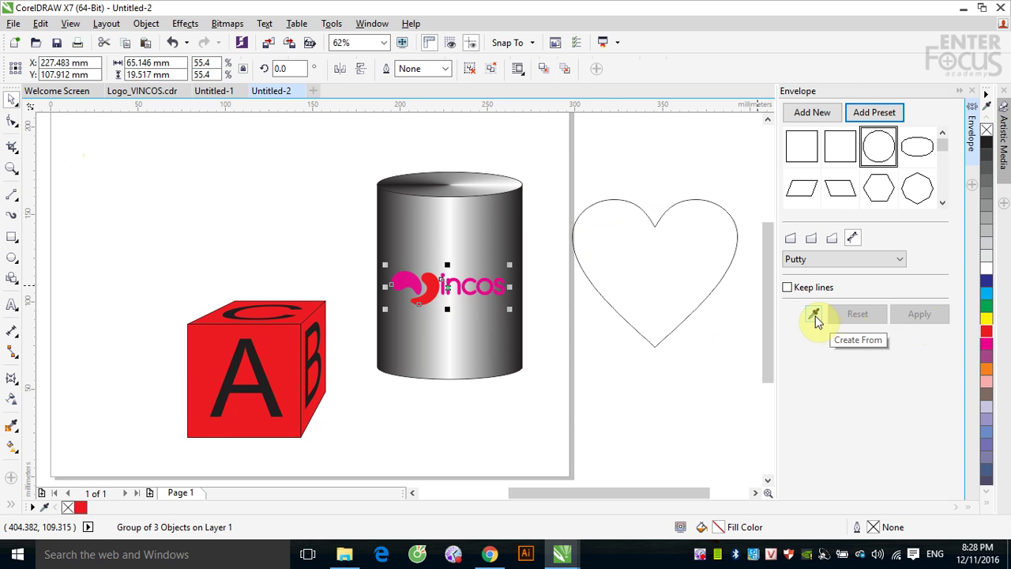
click(11, 378)
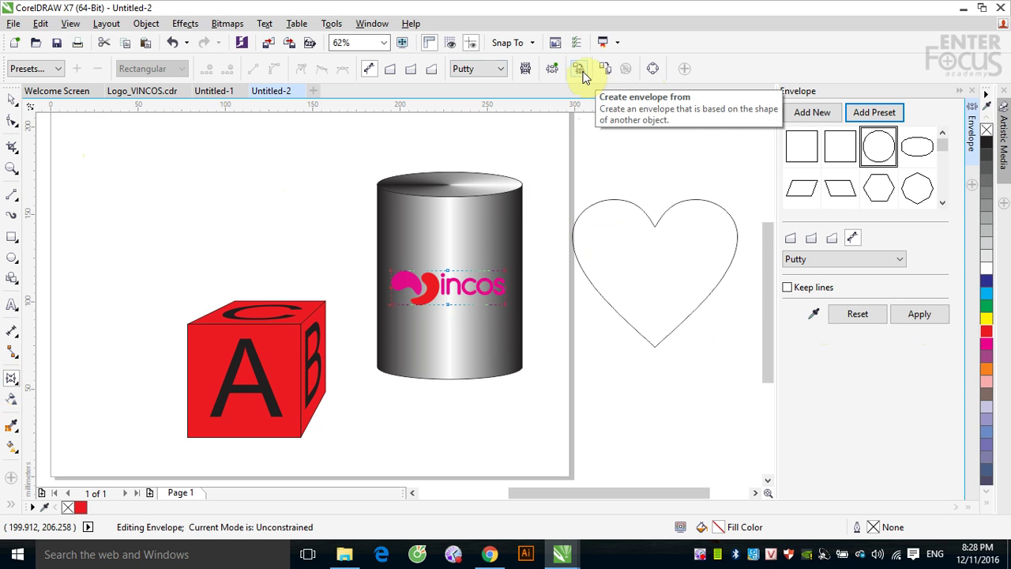
click(815, 316)
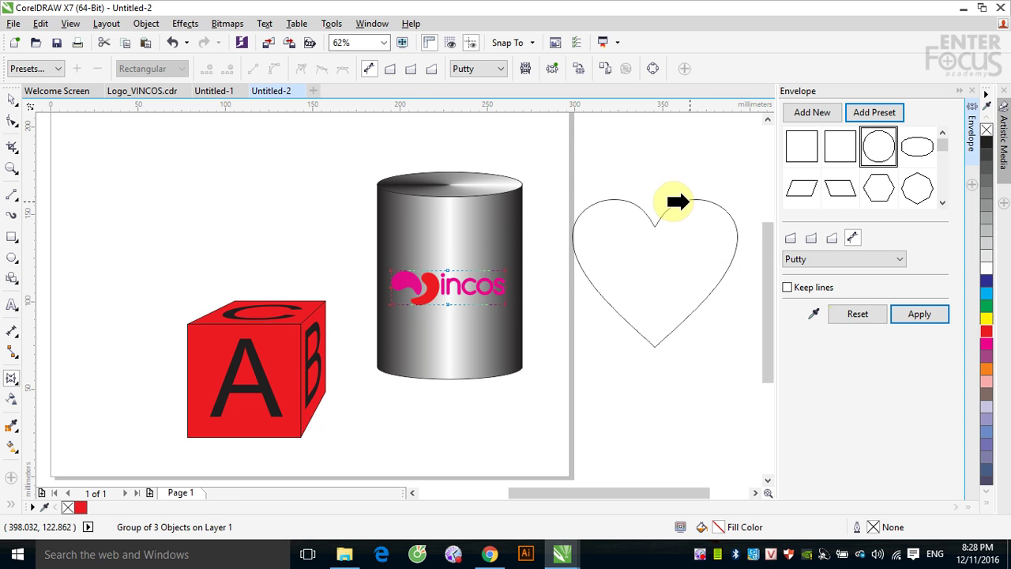
click(688, 202)
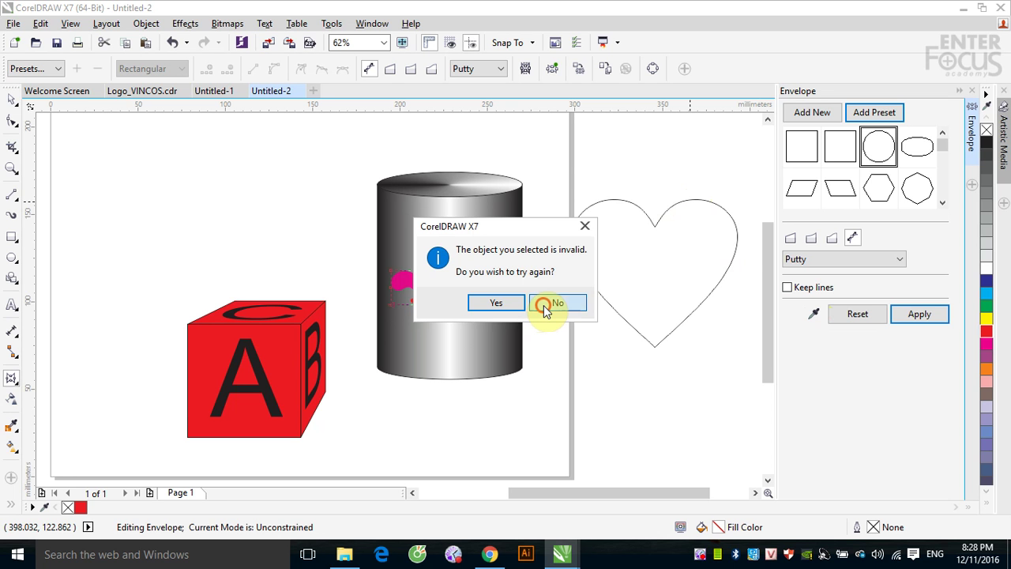
click(549, 304)
click(12, 98)
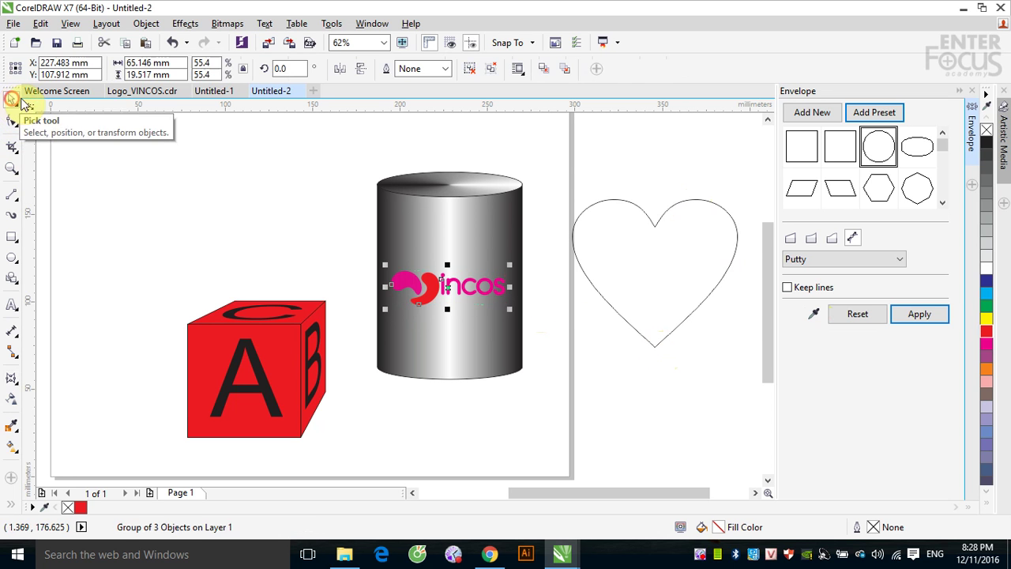
Convert the heart shape beside the cylinder to curves
click(634, 150)
click(620, 204)
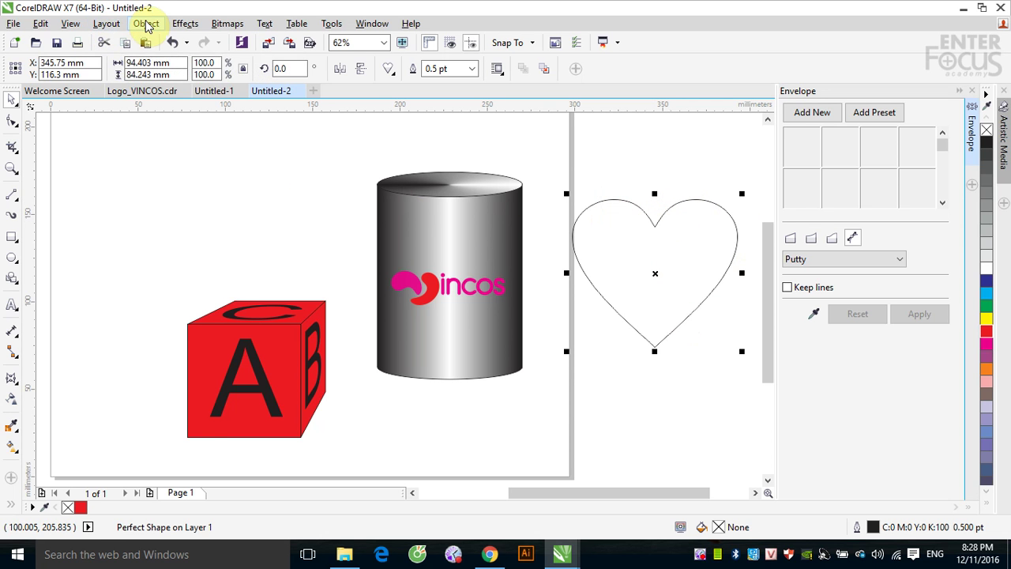
click(144, 23)
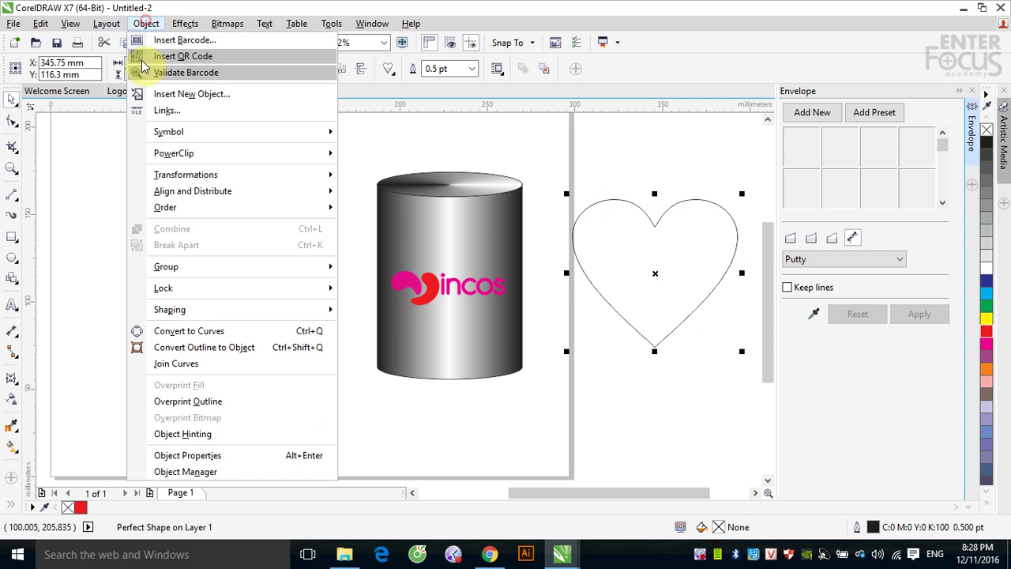
click(190, 331)
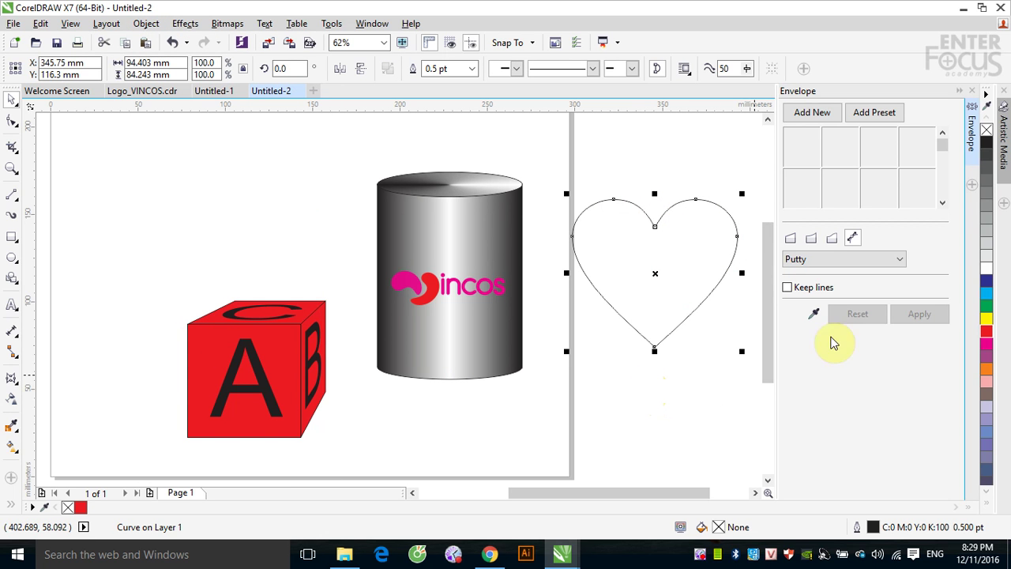
click(815, 315)
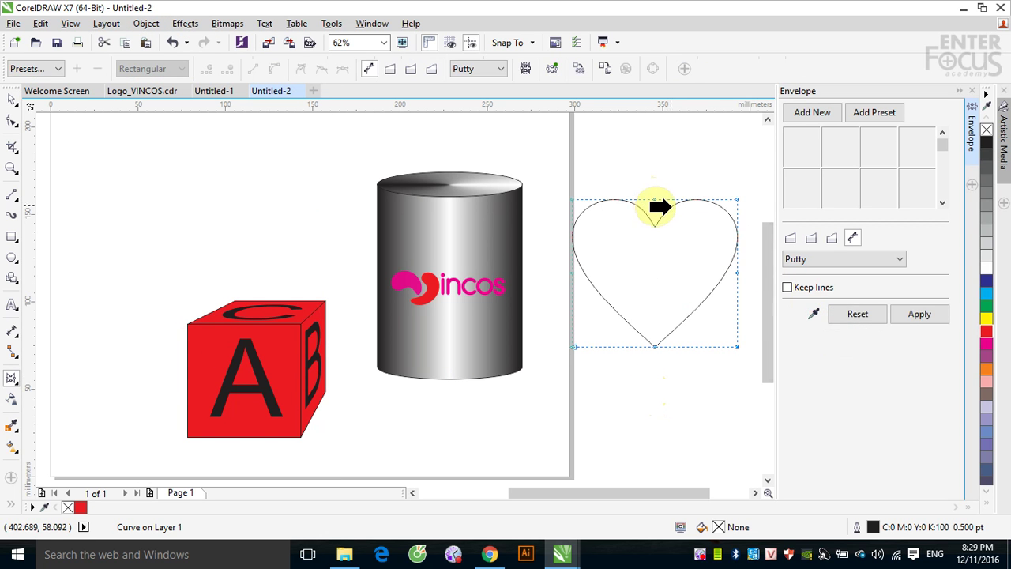
click(670, 207)
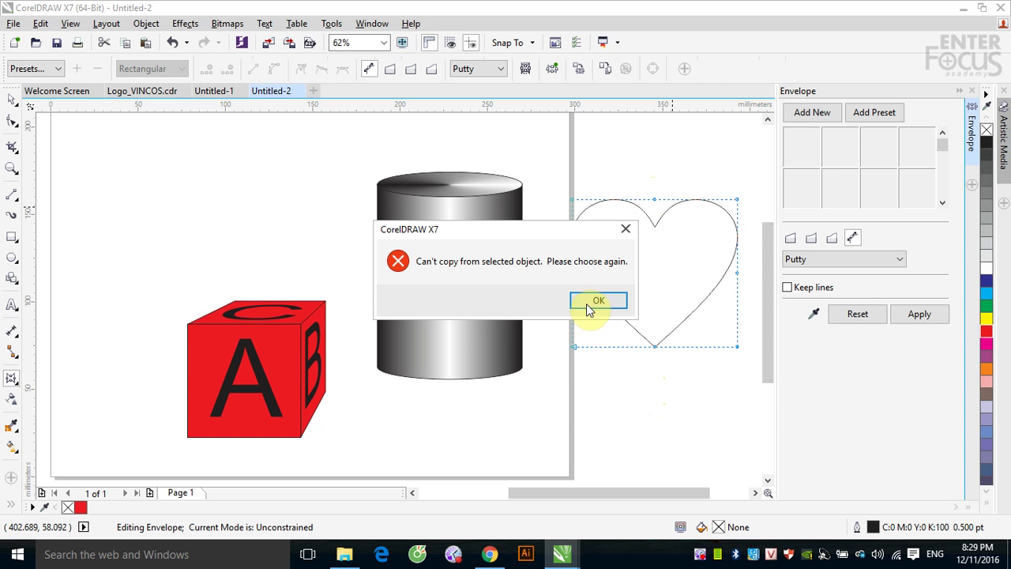
click(599, 300)
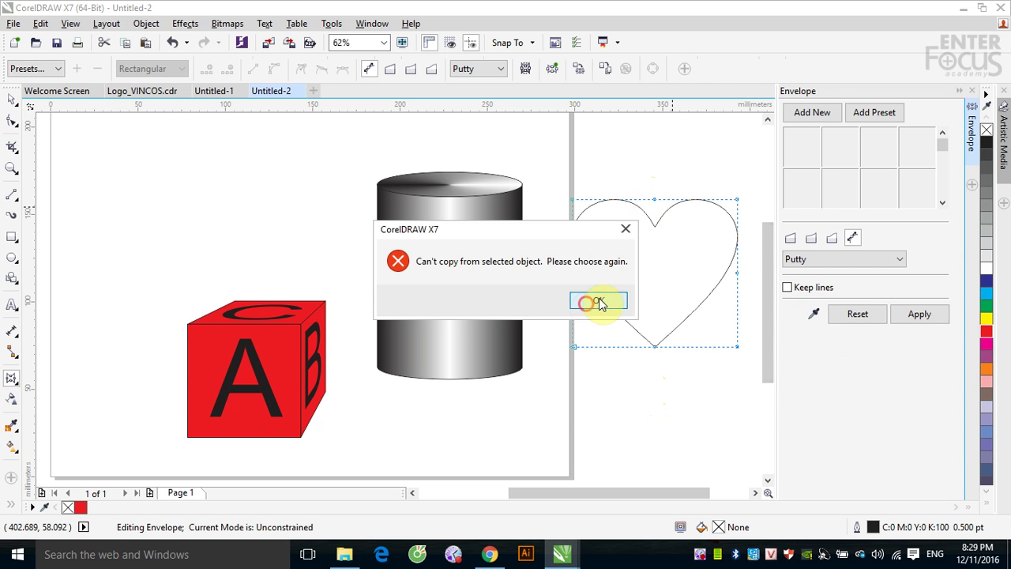
click(12, 99)
click(632, 415)
Create an envelope for the Vincos logo from the heart curve and apply it
click(426, 295)
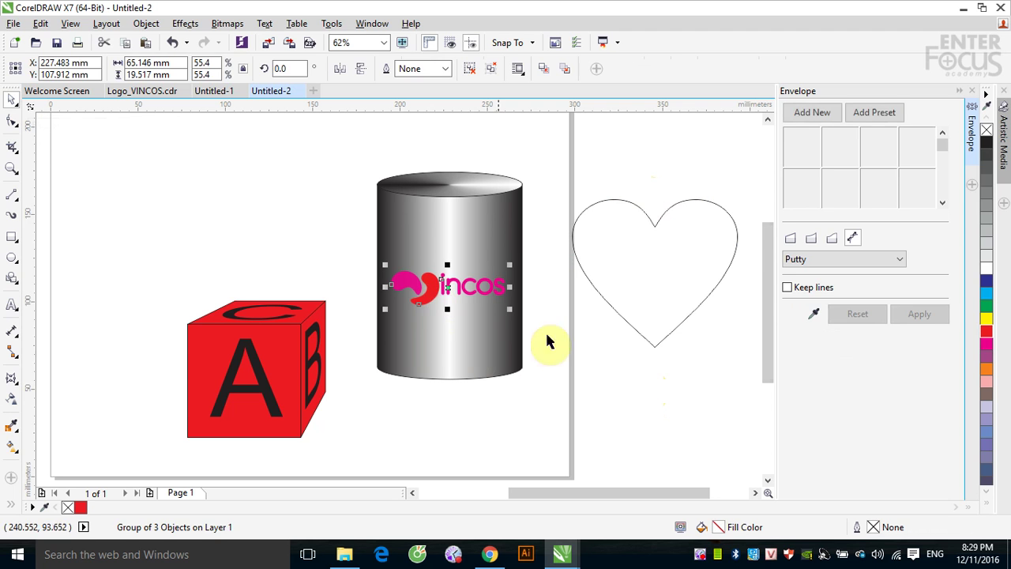
click(813, 316)
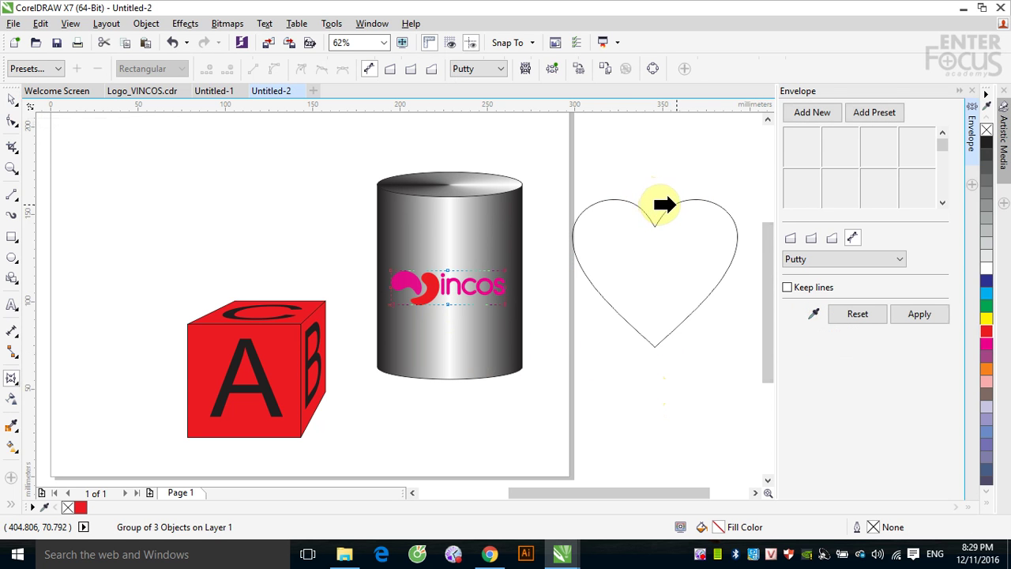
click(656, 207)
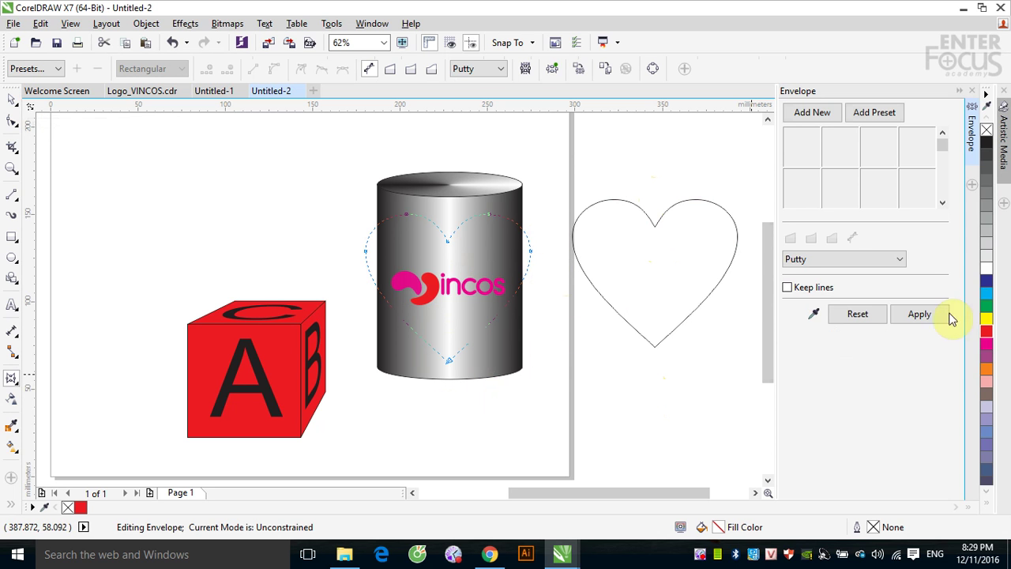
click(918, 315)
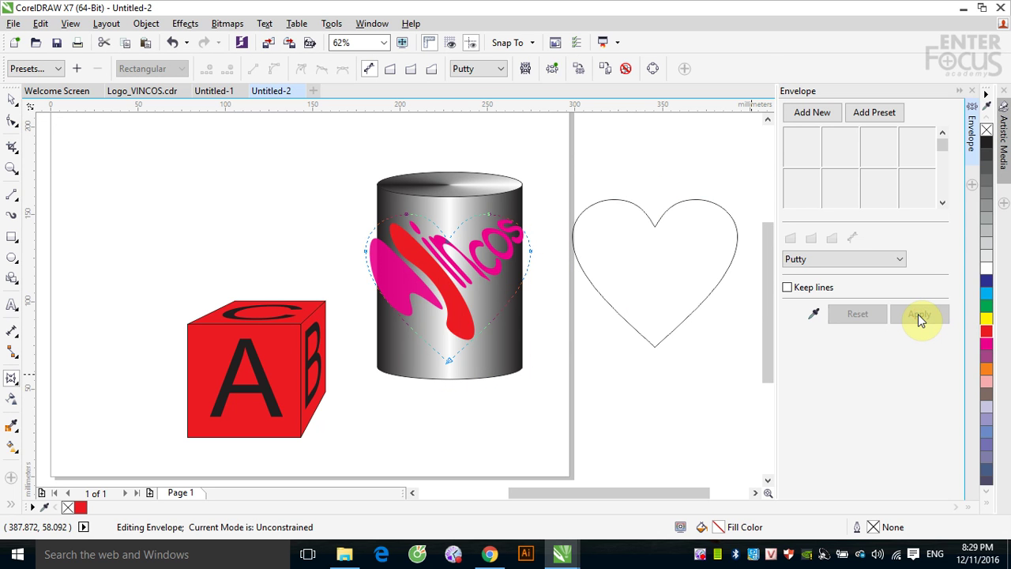
Try the Horizontal and Vertical mapping modes on the logo's heart-shaped envelope
click(902, 258)
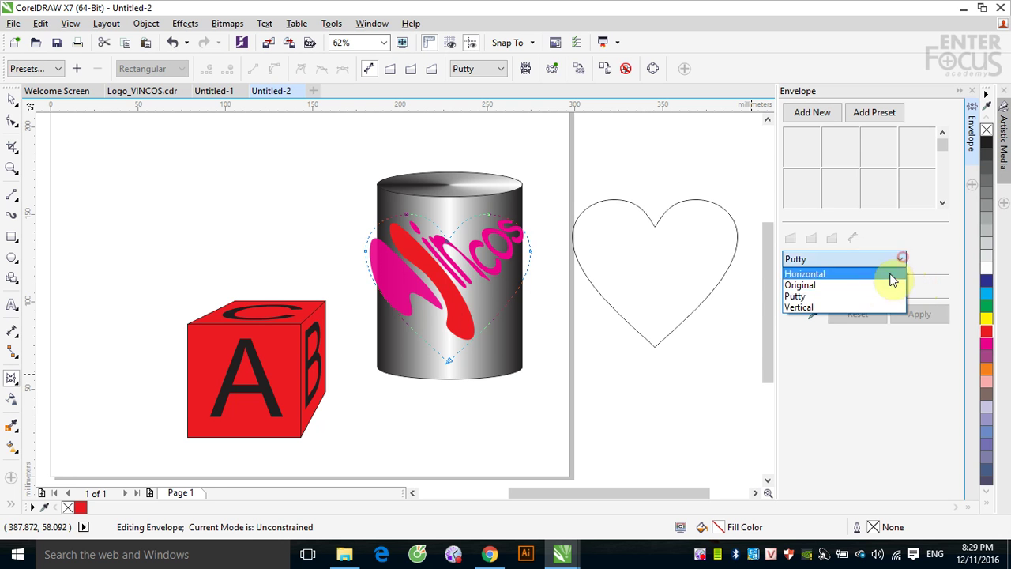
click(883, 274)
click(919, 316)
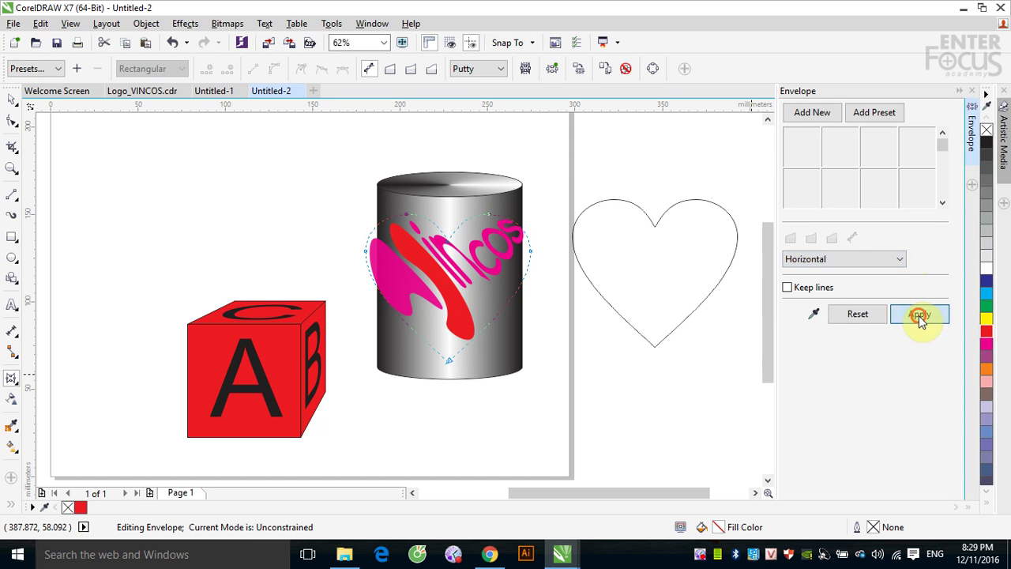
click(897, 257)
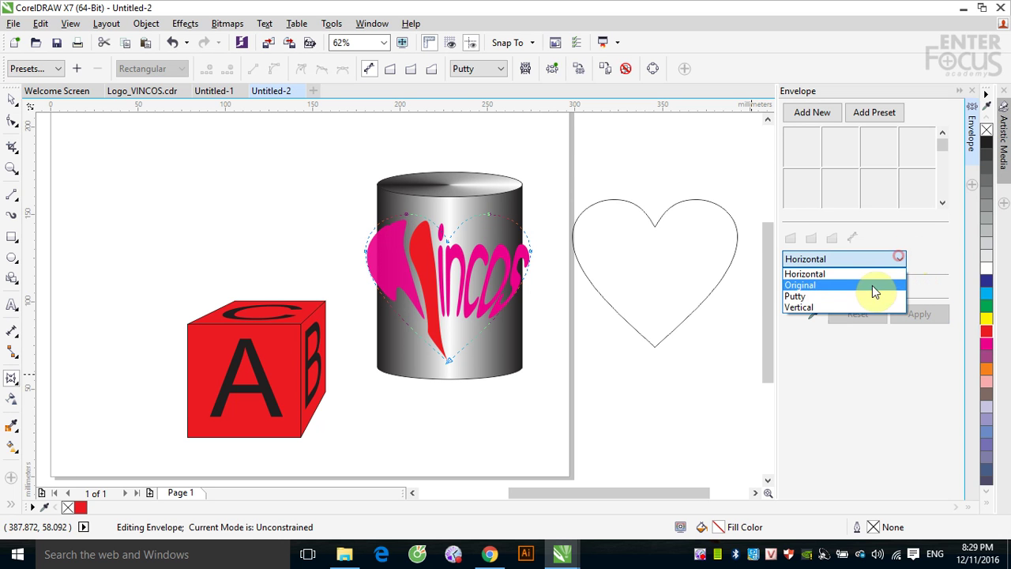
click(857, 309)
click(914, 316)
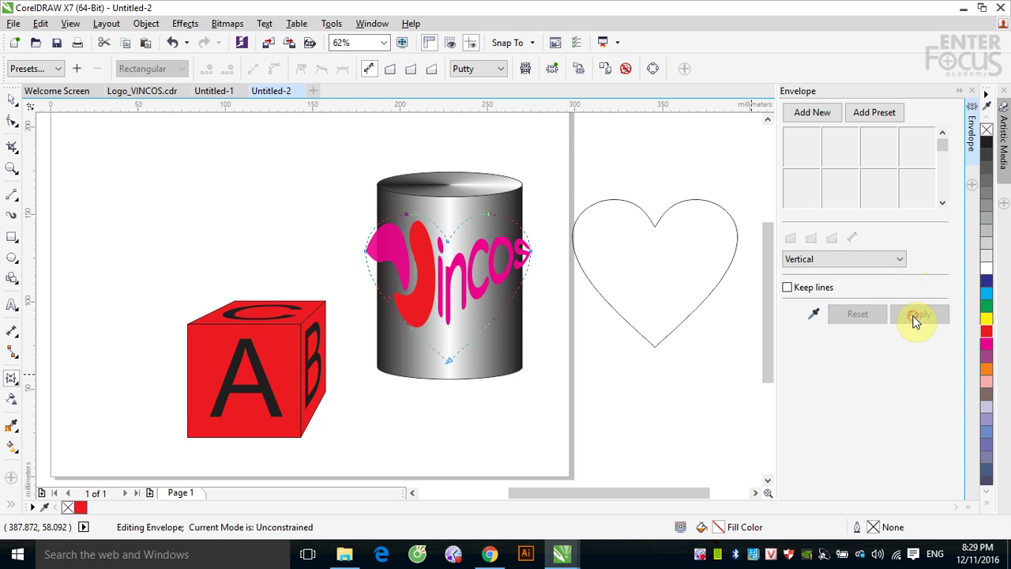
Switch the logo's heart-shaped envelope back to Horizontal mapping and apply it
click(899, 259)
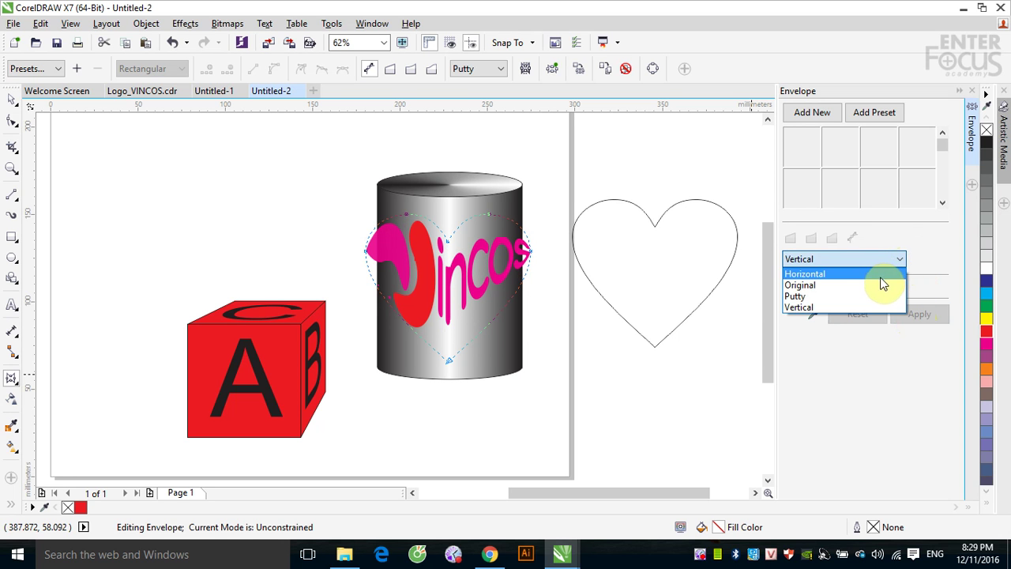
click(880, 274)
click(917, 316)
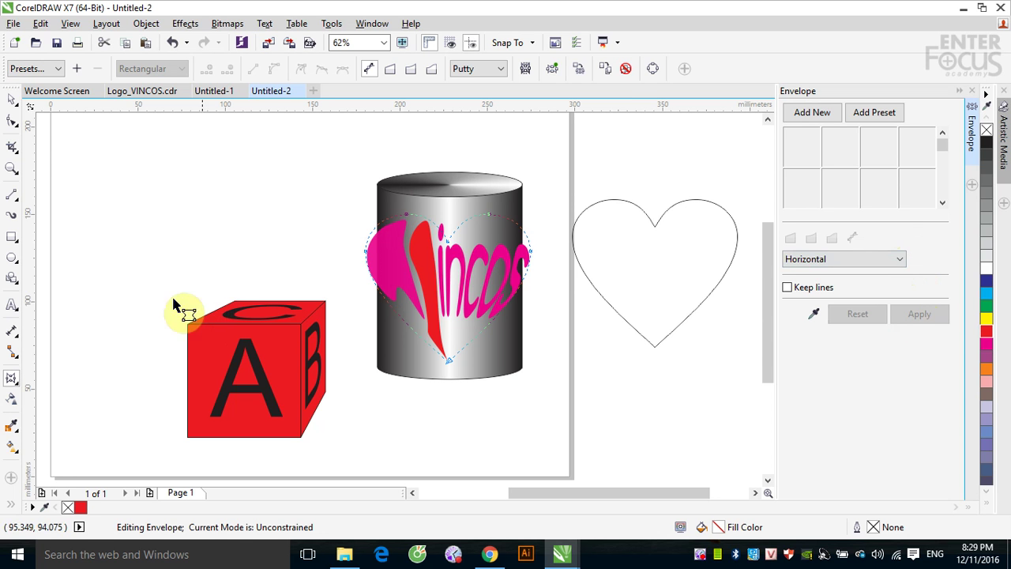
Delete the heart curve beside the cylinder
click(11, 99)
click(409, 256)
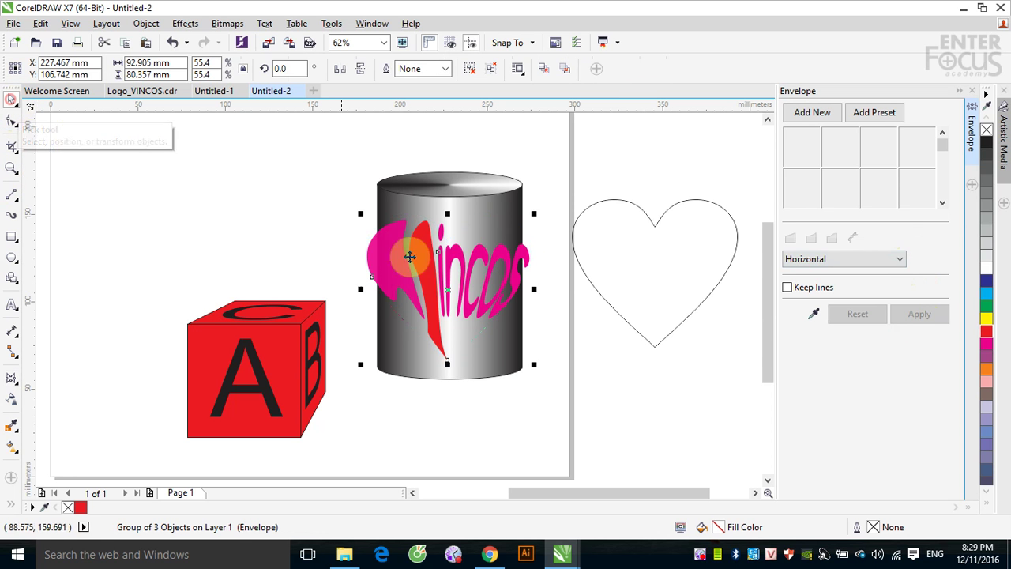
click(621, 320)
key(Delete)
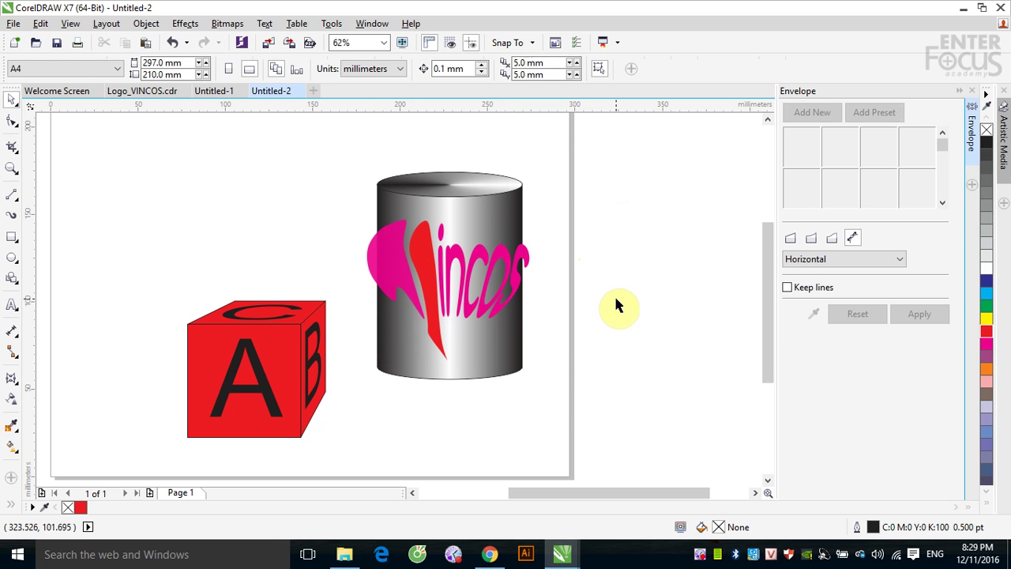
Clear the heart-shaped envelope from the Vincos logo and deselect the logo
click(521, 289)
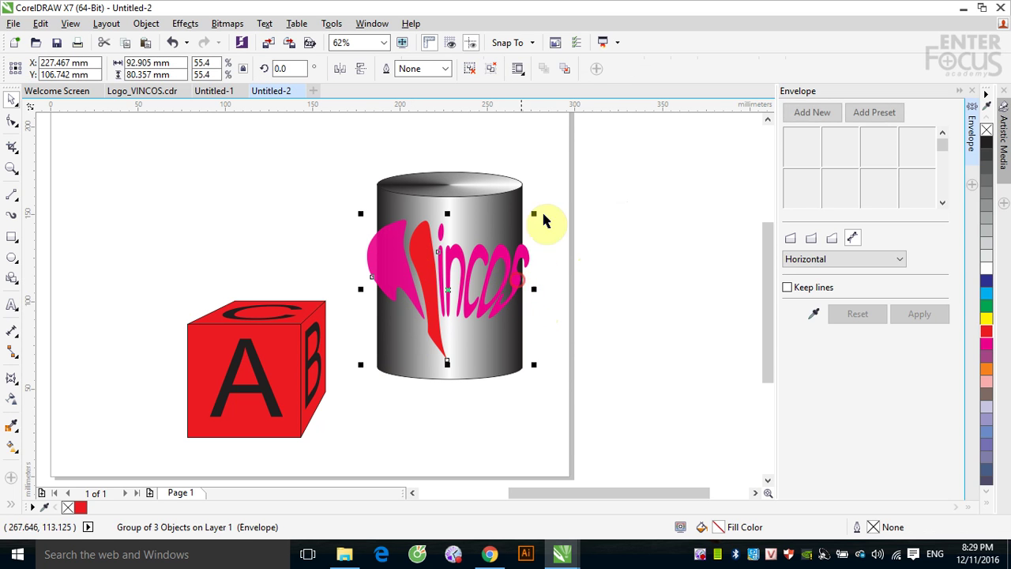
click(11, 377)
click(626, 67)
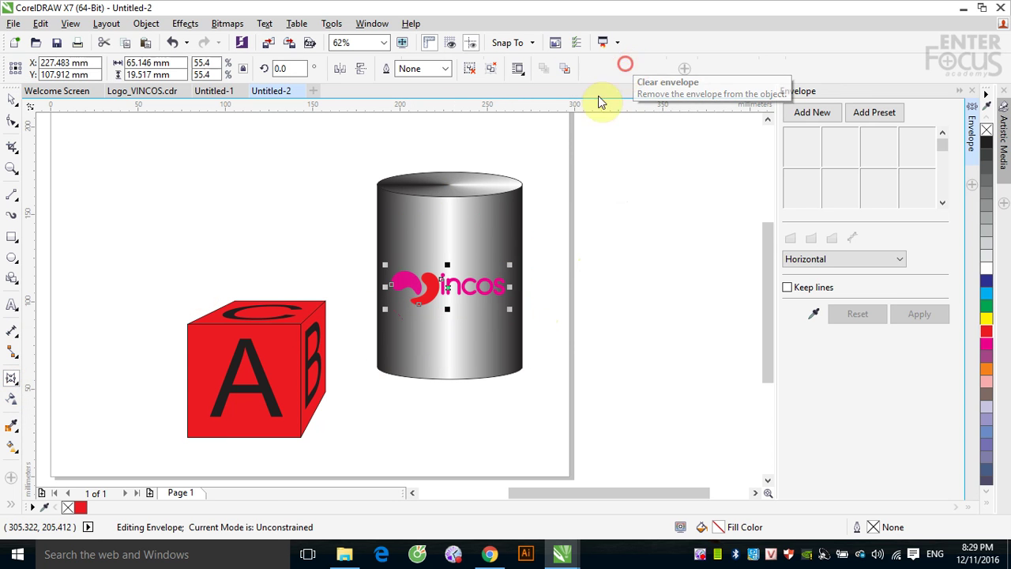
click(226, 210)
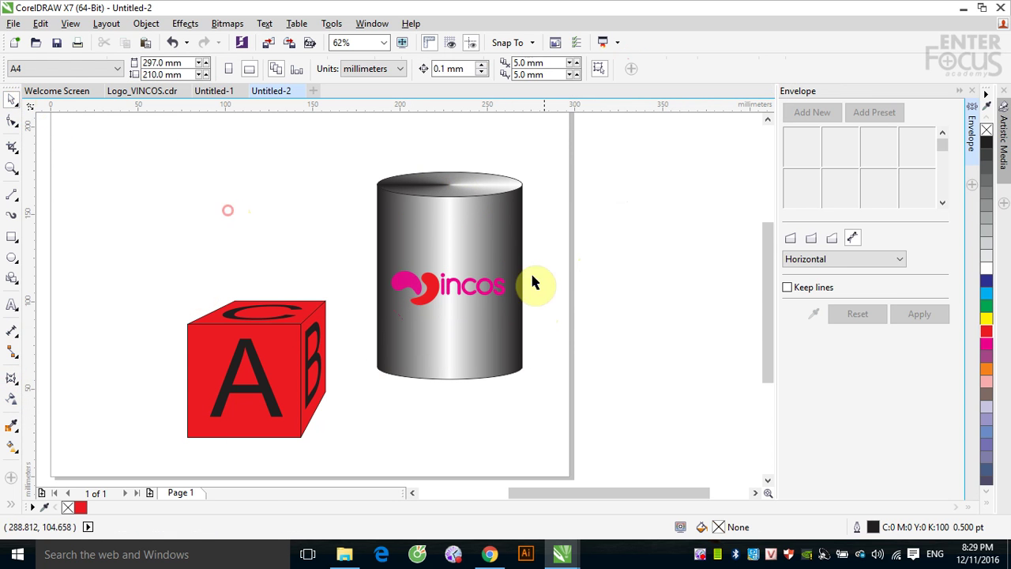
Duplicate the cylinder's body and top ellipse without the logo, placing the copy outside the page beside the original
drag(372, 151, 532, 245)
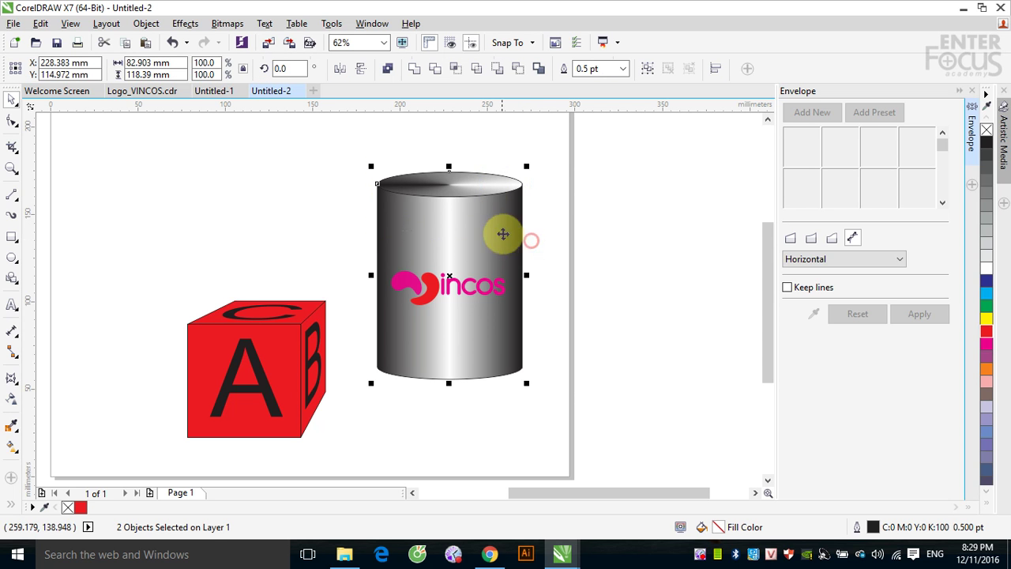
drag(451, 235, 662, 236)
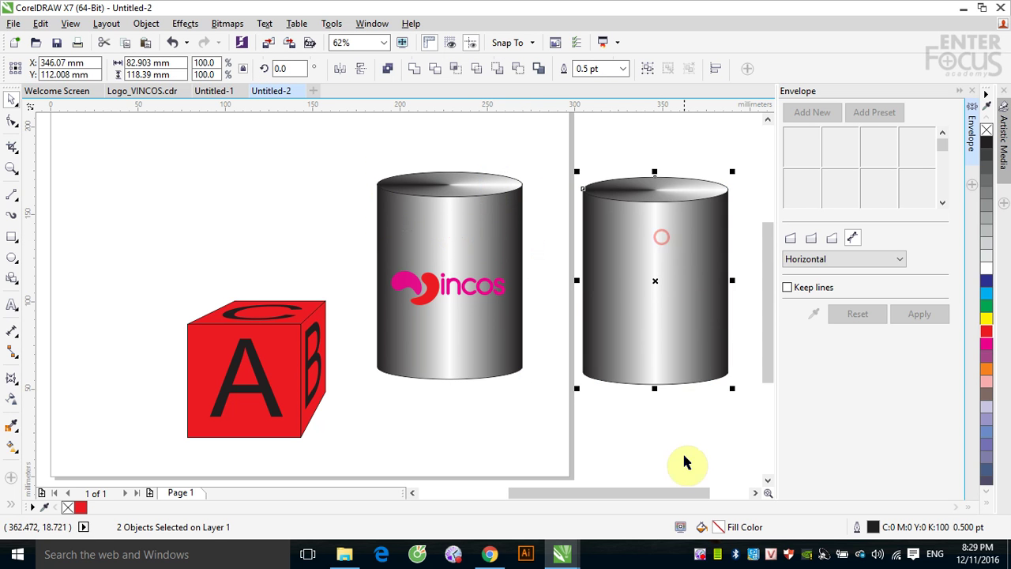
click(686, 457)
Shorten the copied cylinder's body to about 33 mm high by lowering its upper nodes, and move the top ellipse down onto it
click(655, 316)
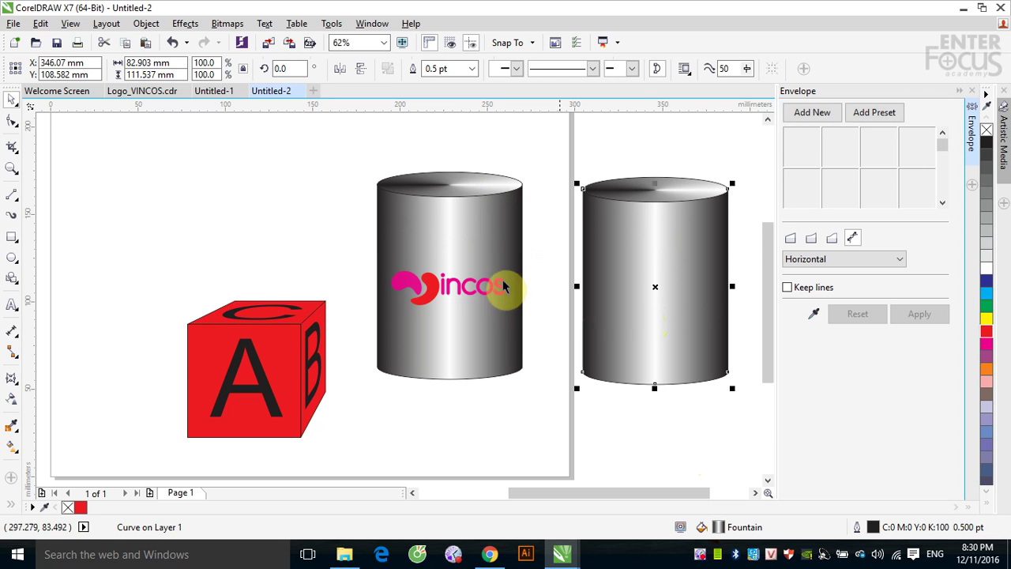
click(29, 122)
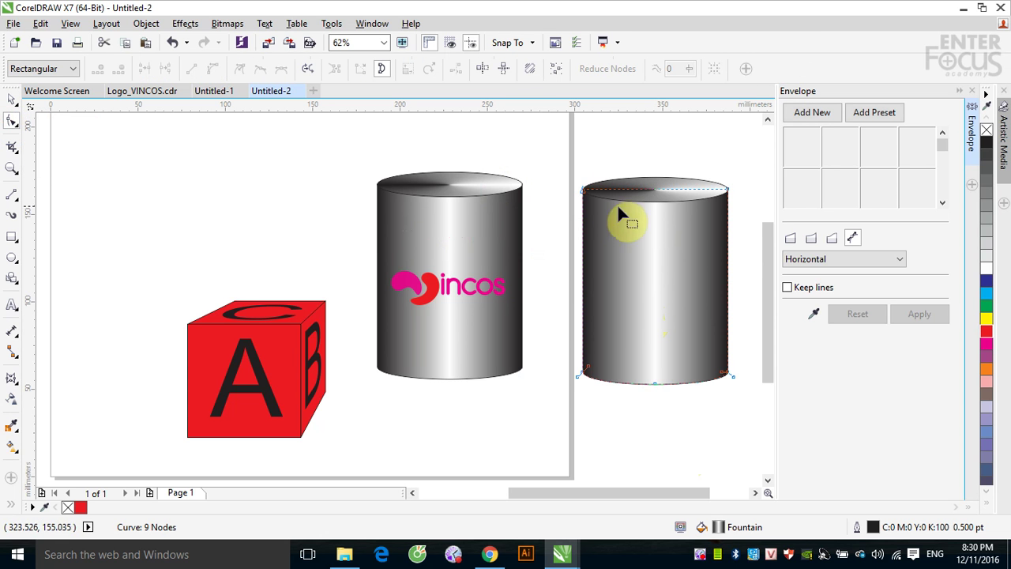
drag(561, 169, 741, 212)
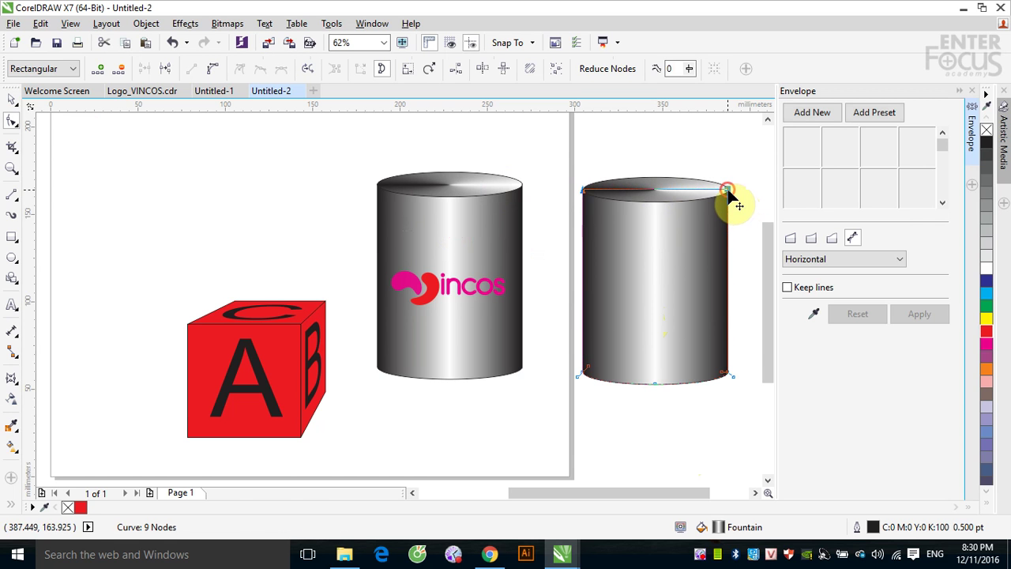
drag(727, 190, 734, 327)
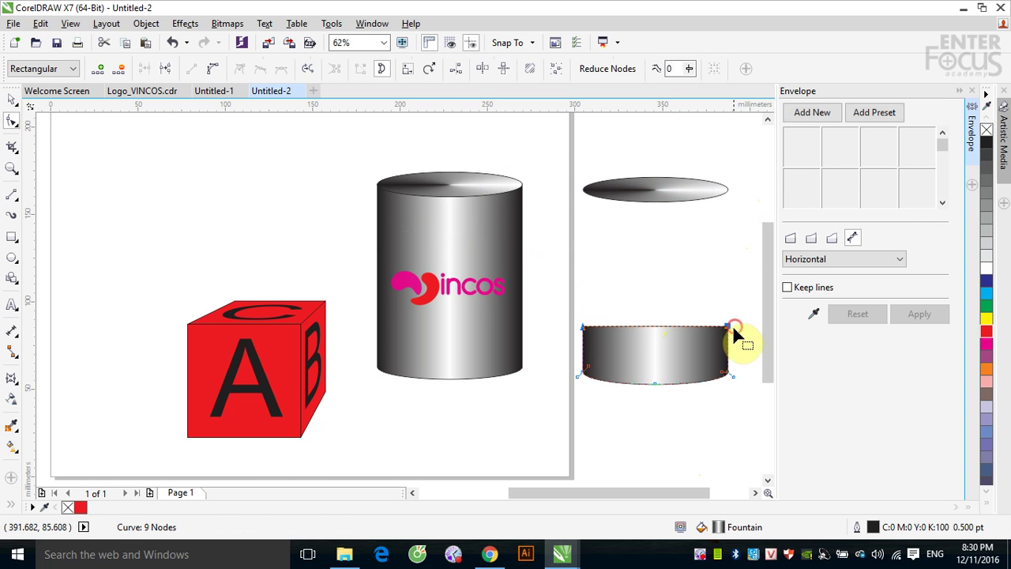
click(11, 99)
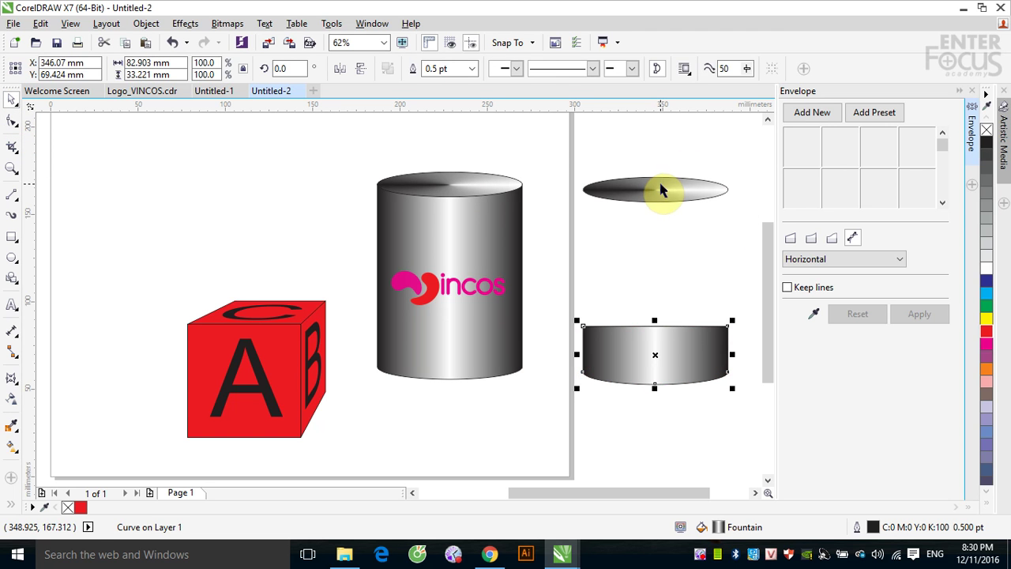
drag(662, 190, 673, 322)
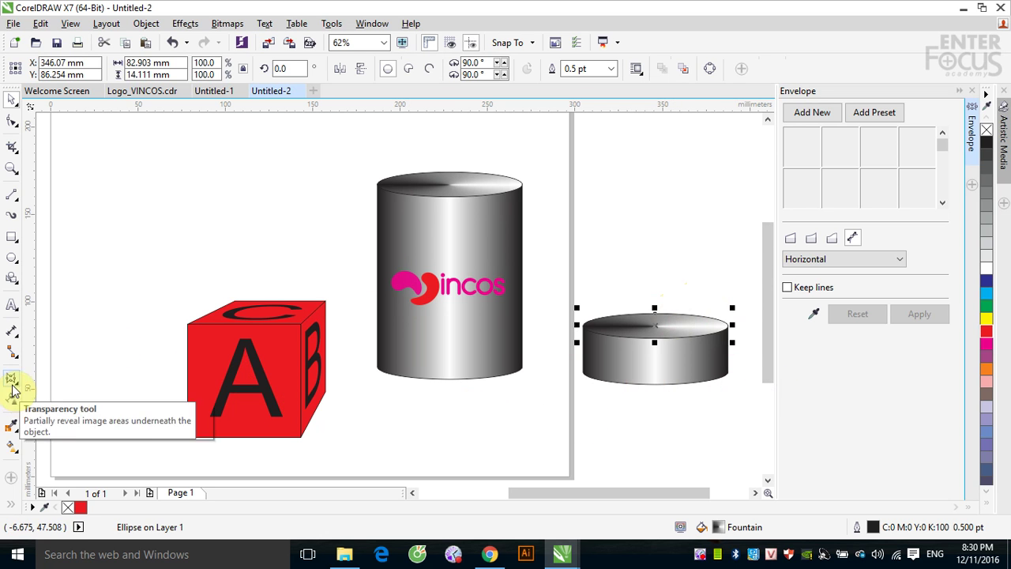
Create a pink, outline-free band from the visible side of the shortened cylinder with the Smart Fill tool
click(9, 503)
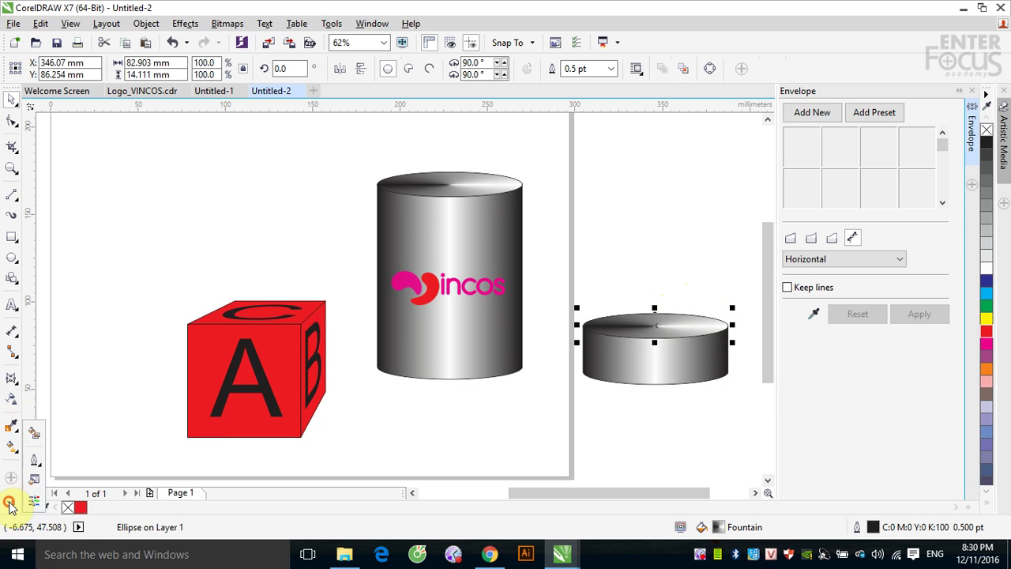
click(34, 433)
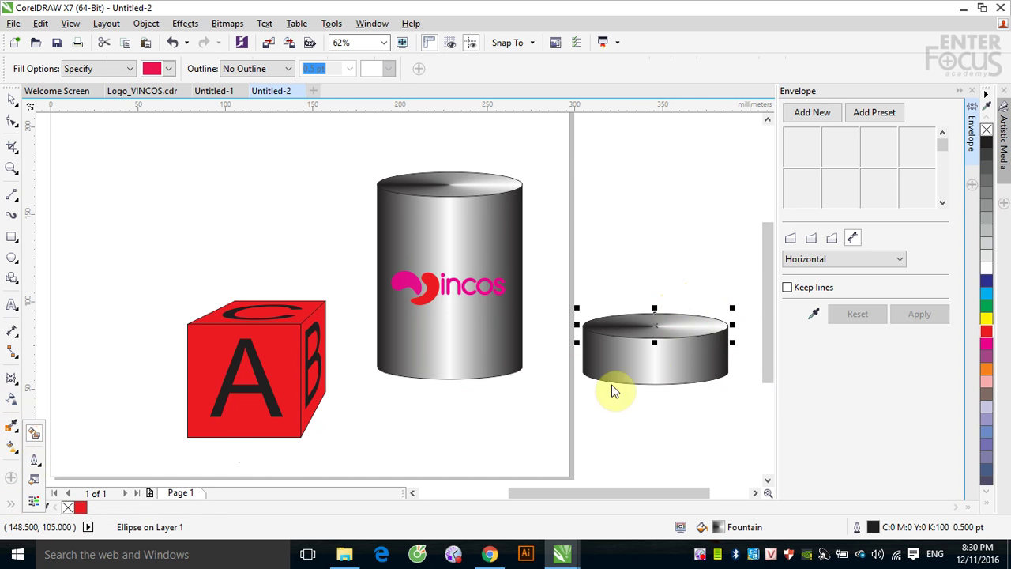
click(649, 366)
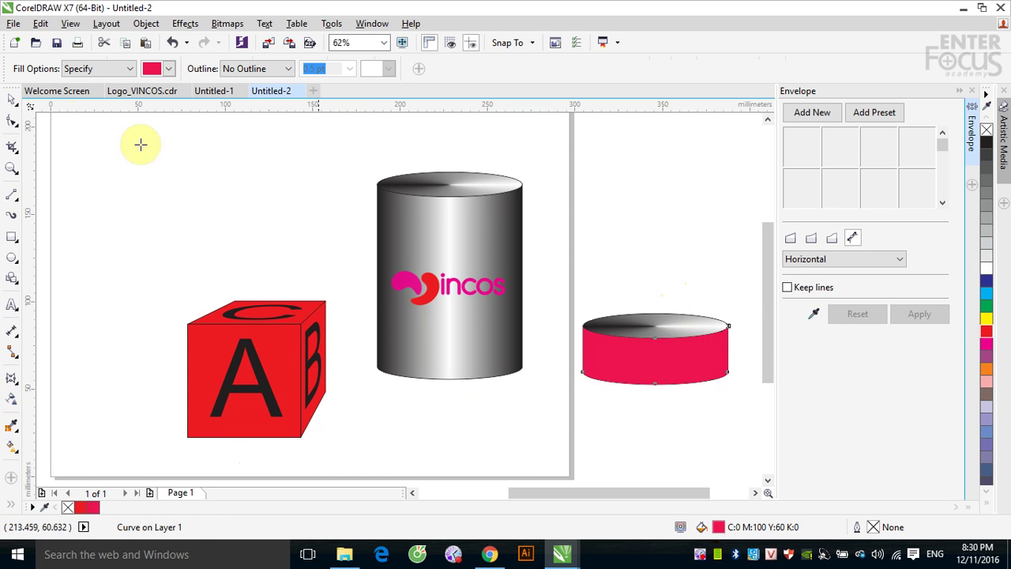
Move the shortened cylinder's top ellipse and the pink band up, away from its gradient body
click(11, 98)
click(582, 203)
drag(643, 326, 656, 139)
drag(649, 371, 633, 250)
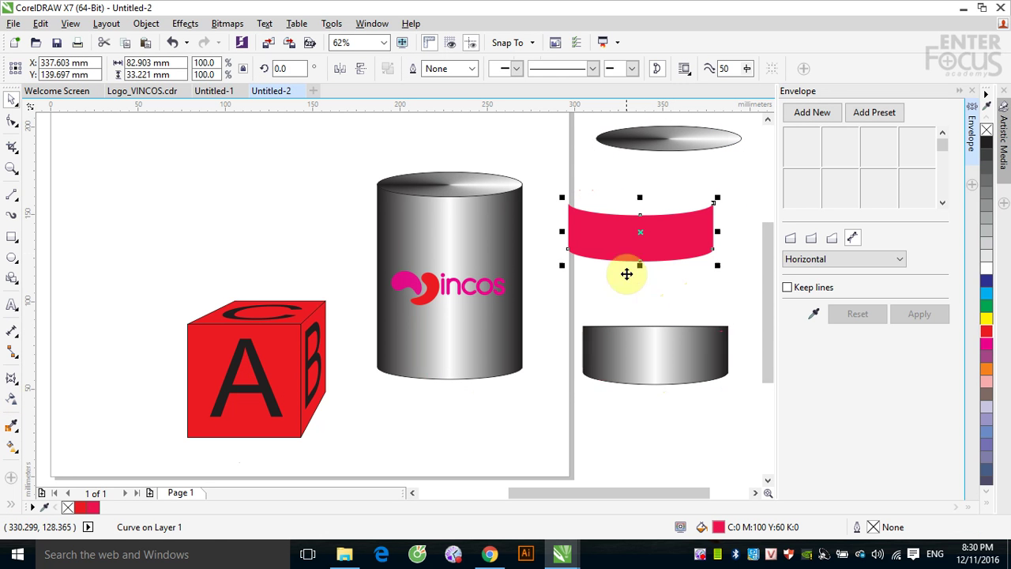
Try the pink band's shape as an envelope on the Vincos logo with Horizontal mapping
click(471, 300)
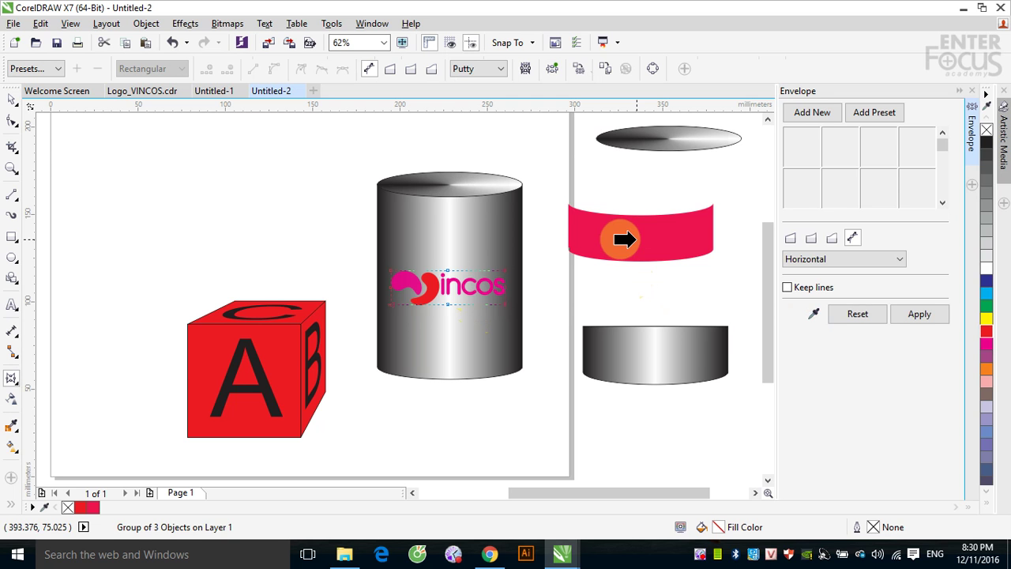
click(624, 238)
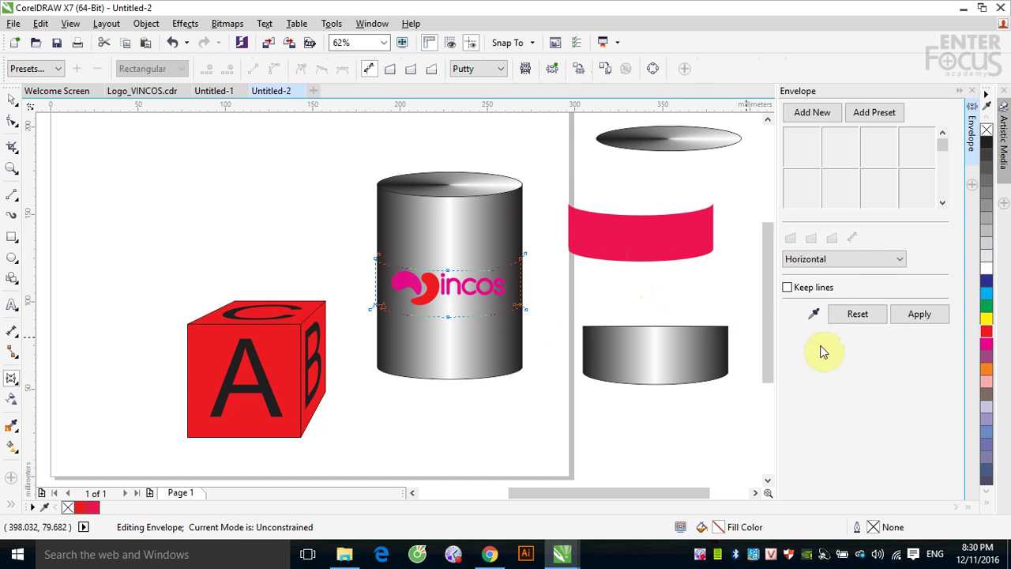
click(919, 318)
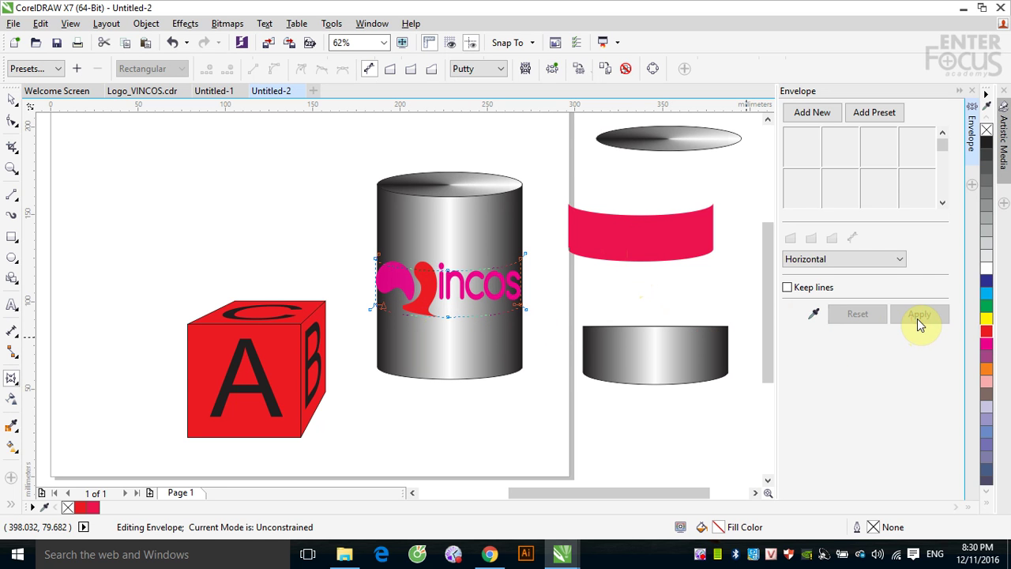
Try Vertical mapping for the Vincos logo's band-shaped envelope
click(901, 259)
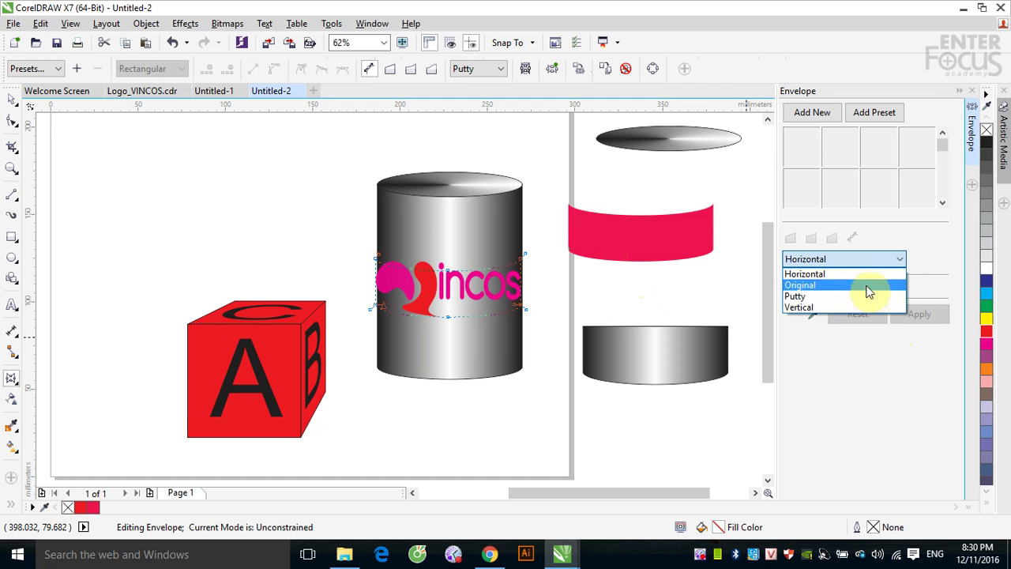
click(867, 308)
click(910, 316)
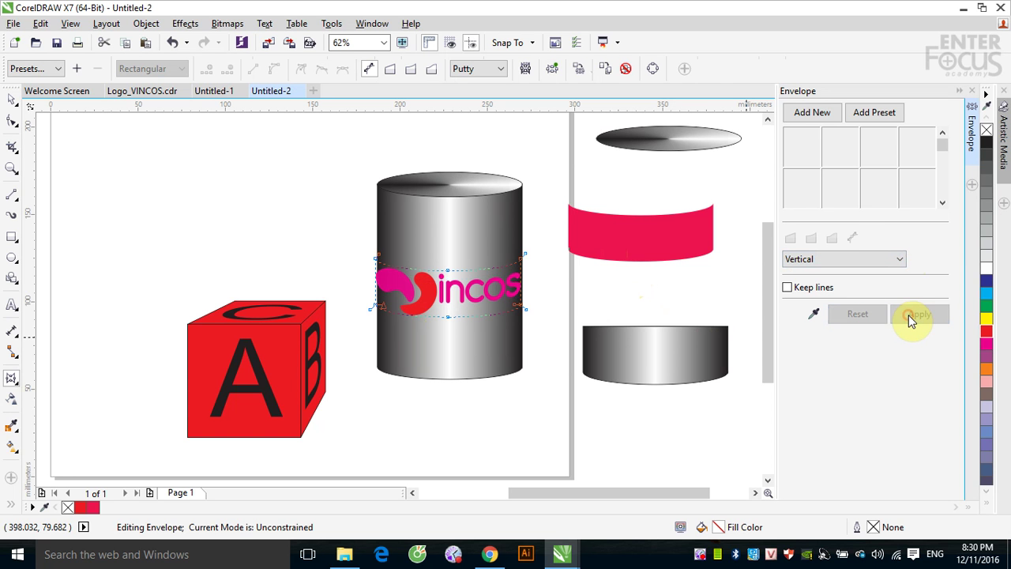
click(9, 100)
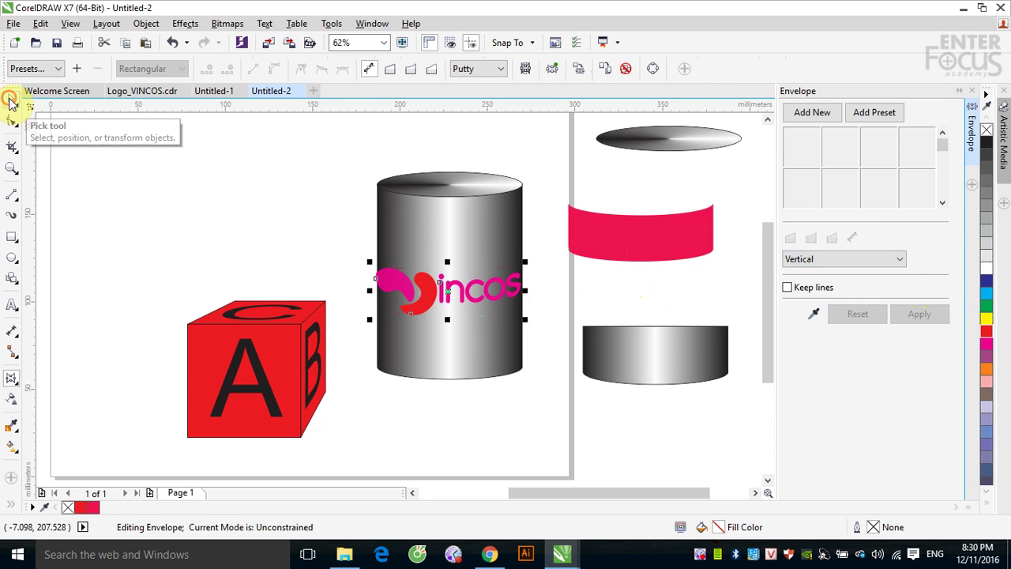
click(172, 181)
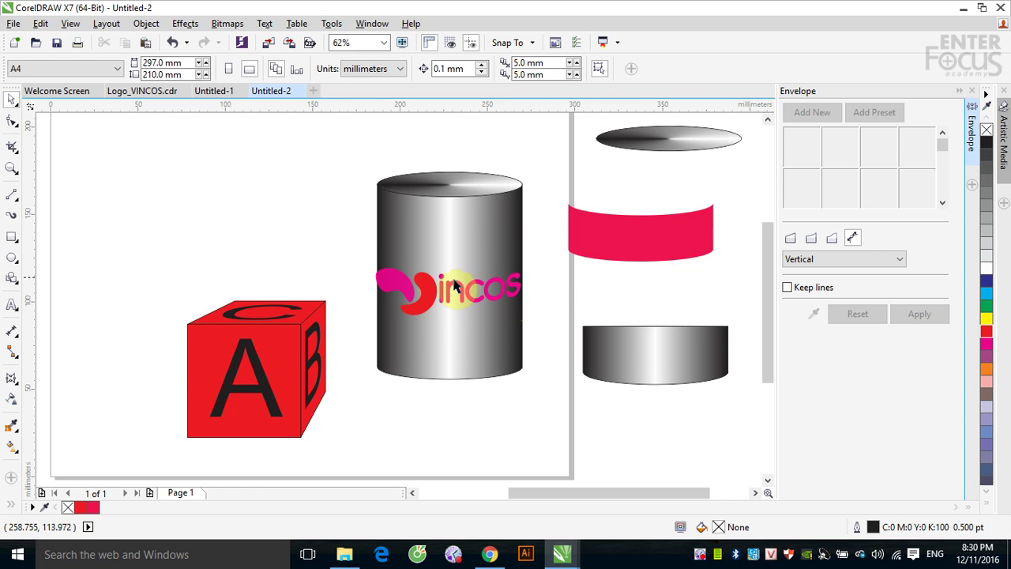
click(381, 277)
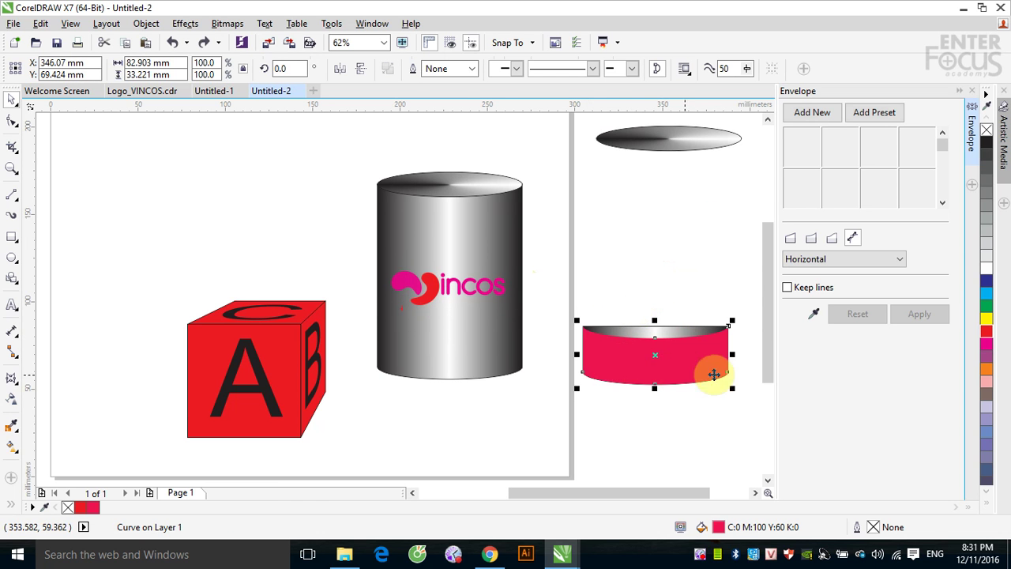
Draw a rectangle about 21 by 65 mm across the left end of the pink band
click(10, 238)
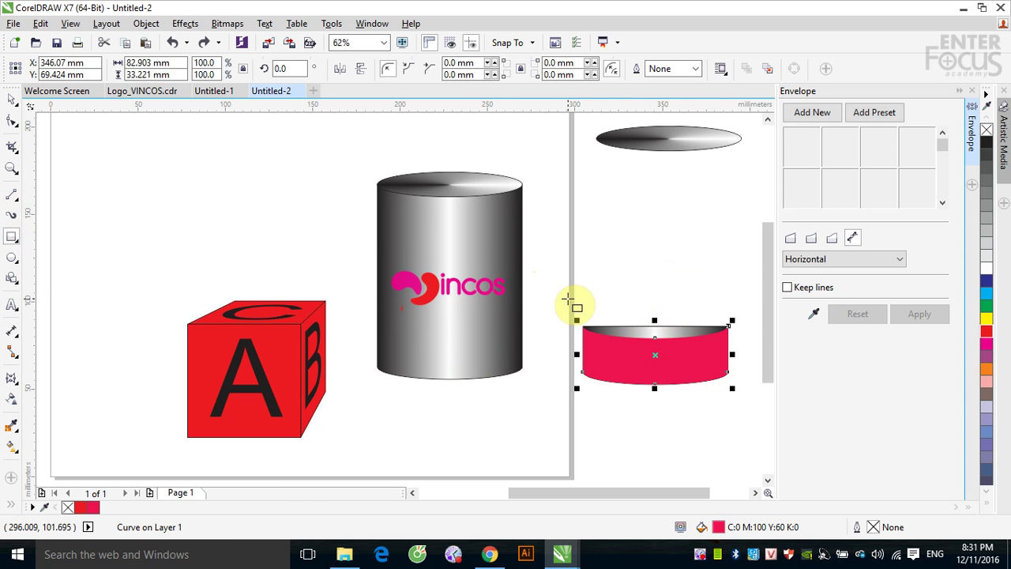
drag(563, 299, 600, 412)
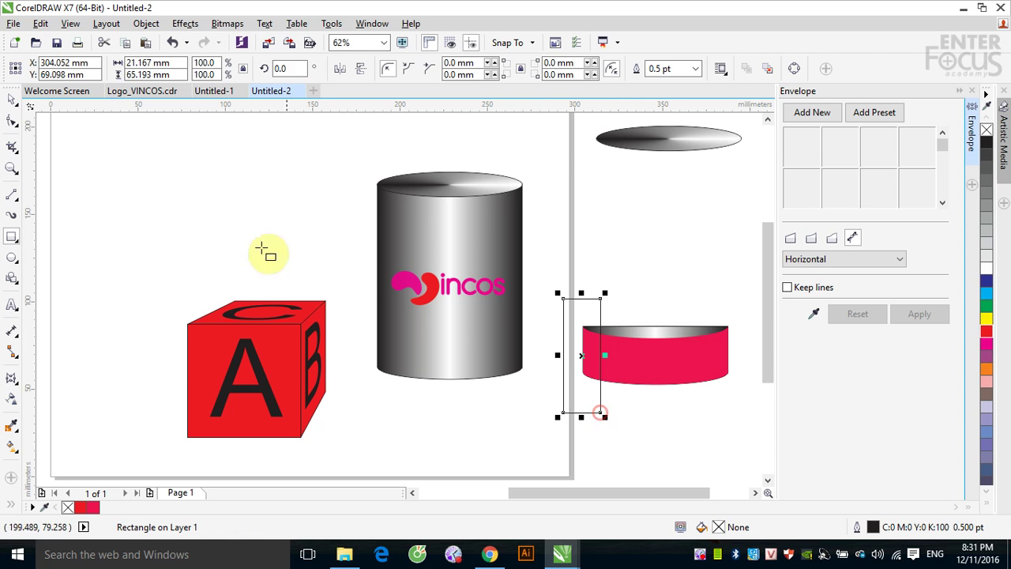
Move the gradient body out from behind the pink band and delete it
click(12, 98)
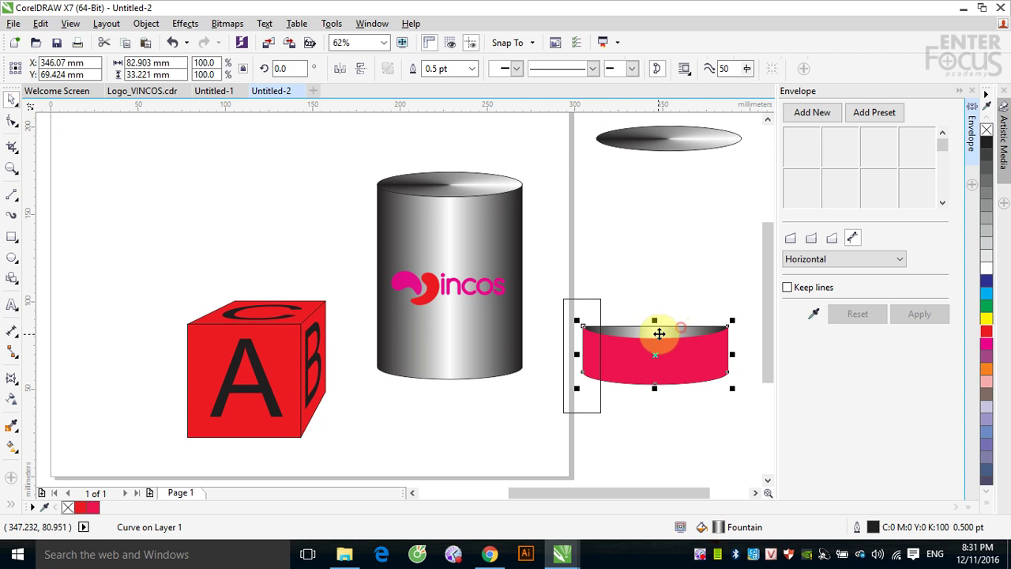
drag(656, 334, 700, 251)
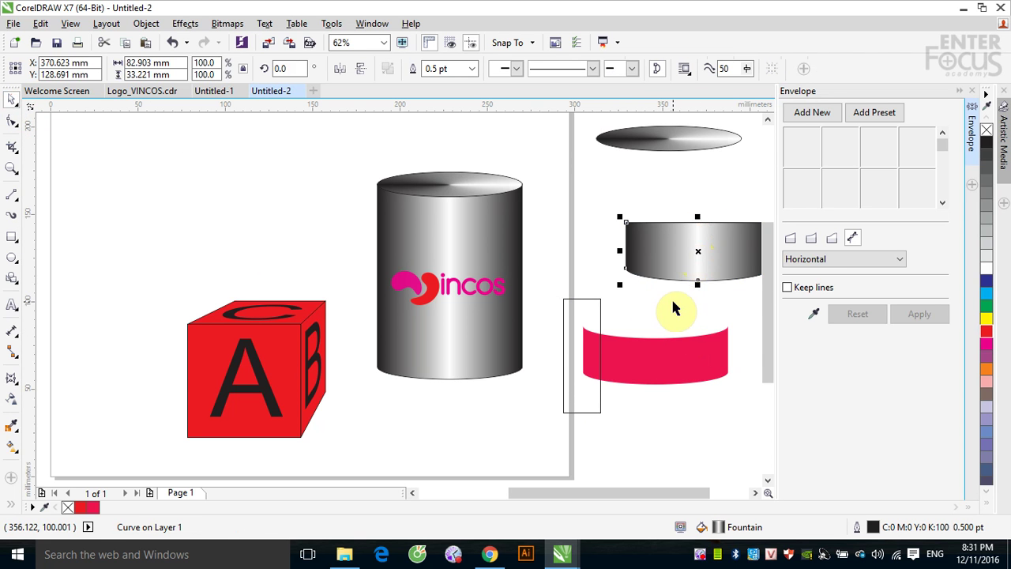
key(Delete)
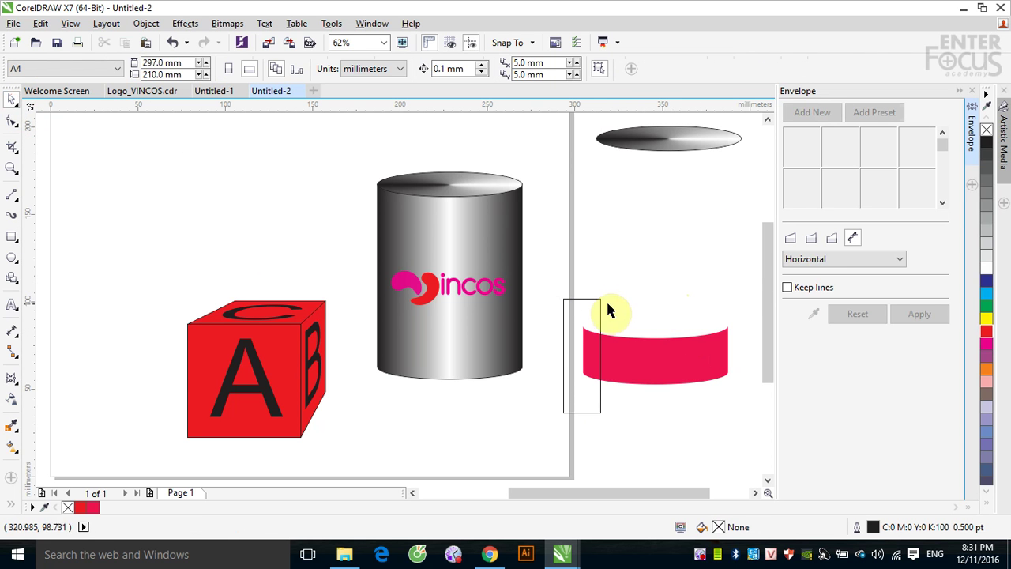
Duplicate the rectangle horizontally so that the copy crosses the right end of the pink band
click(563, 354)
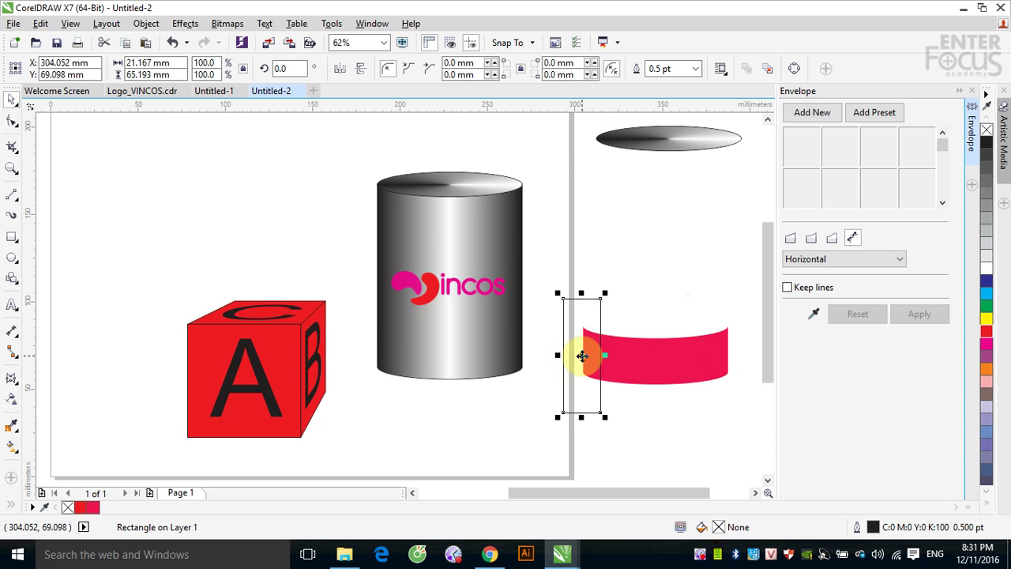
drag(582, 355, 721, 353)
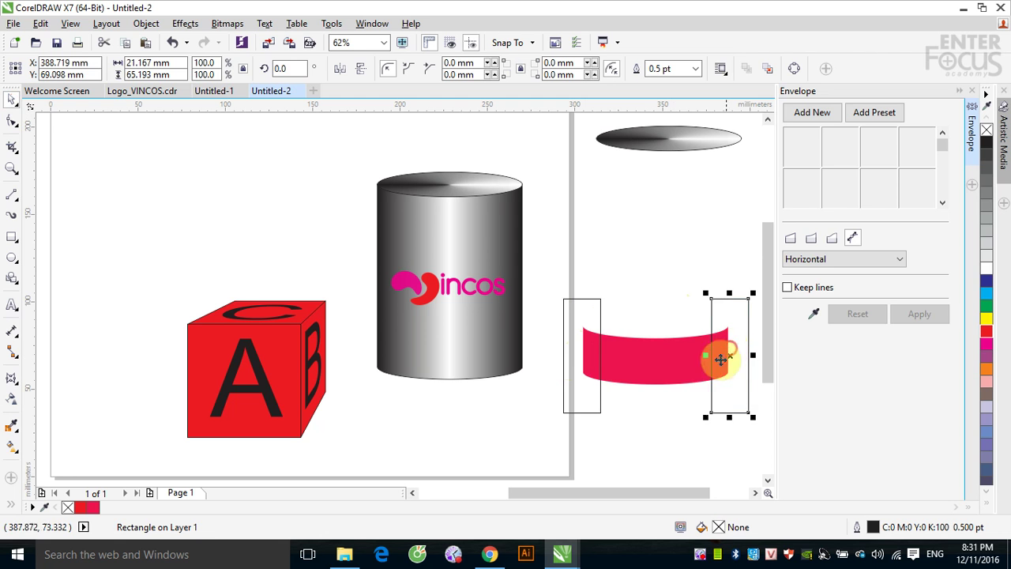
Trim both ends of the pink band with the two rectangles
shift+click(600, 319)
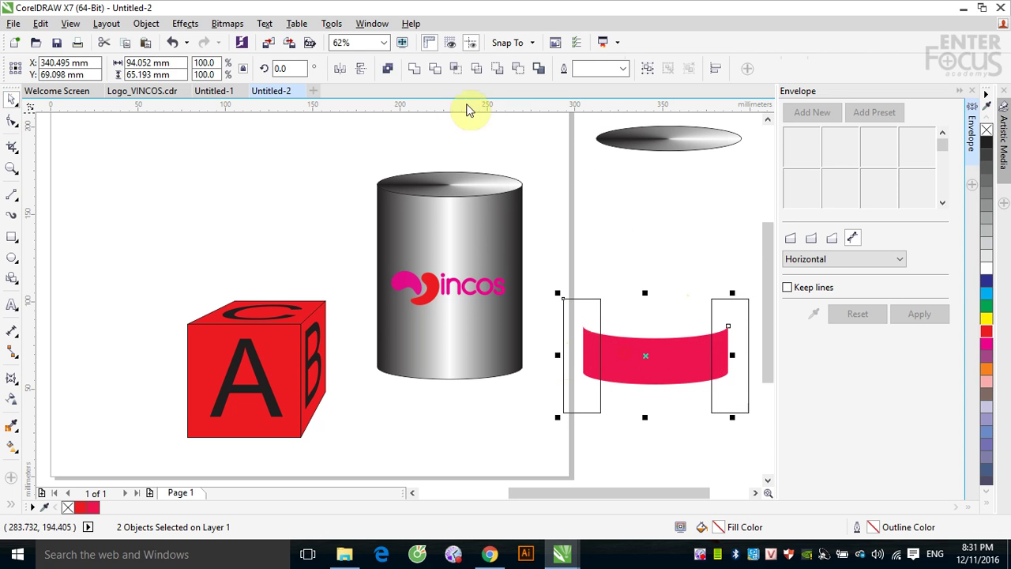
click(432, 71)
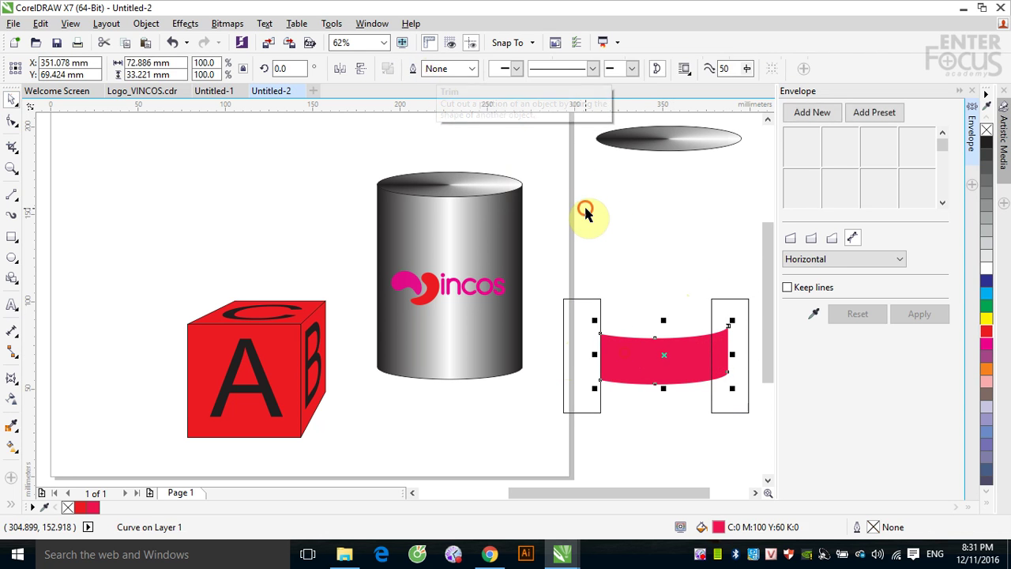
click(624, 237)
click(734, 305)
shift+click(688, 354)
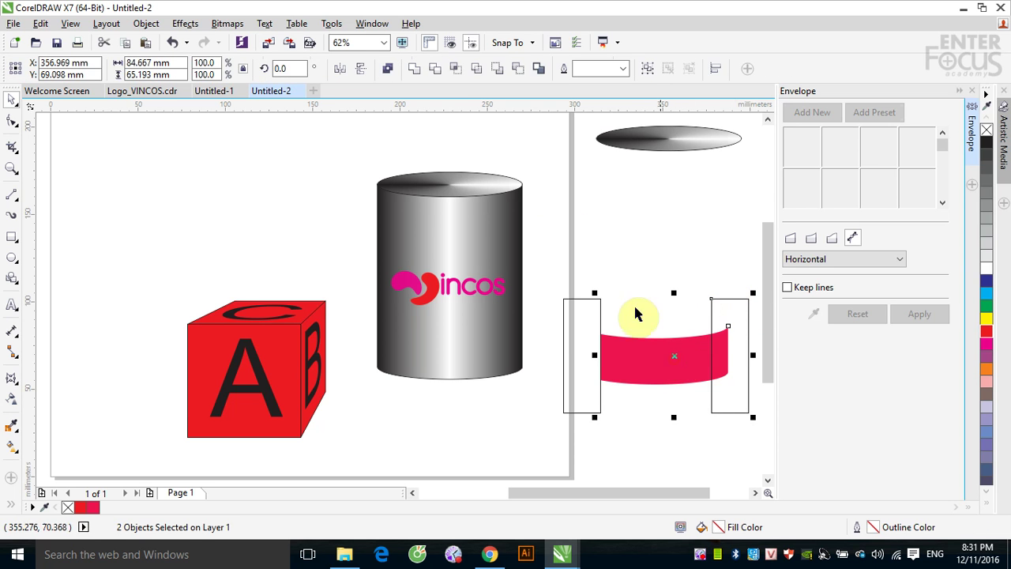
click(434, 69)
click(610, 197)
click(654, 362)
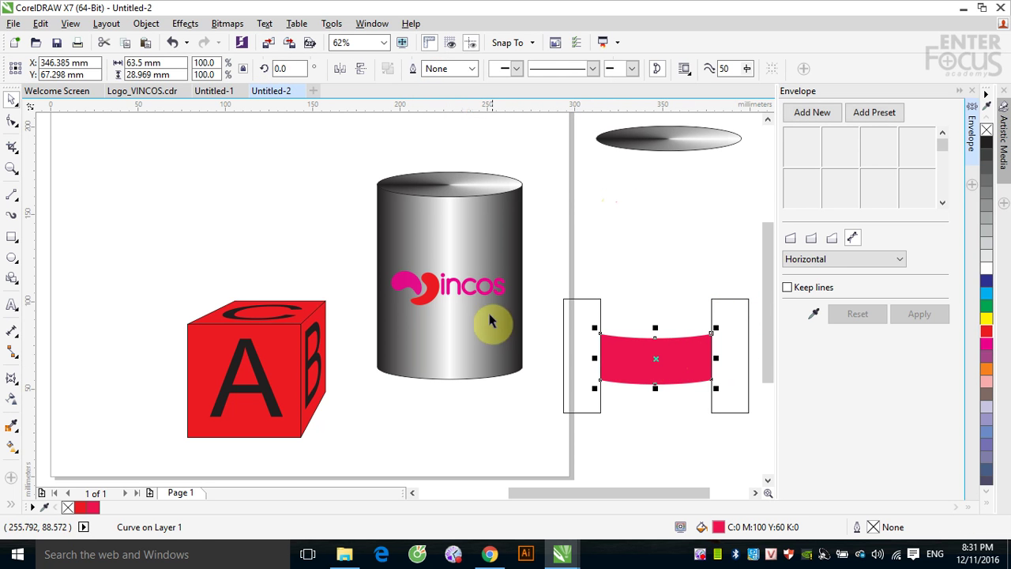
Apply an envelope to the Vincos logo from the trimmed pink band, using Horizontal mapping
click(465, 298)
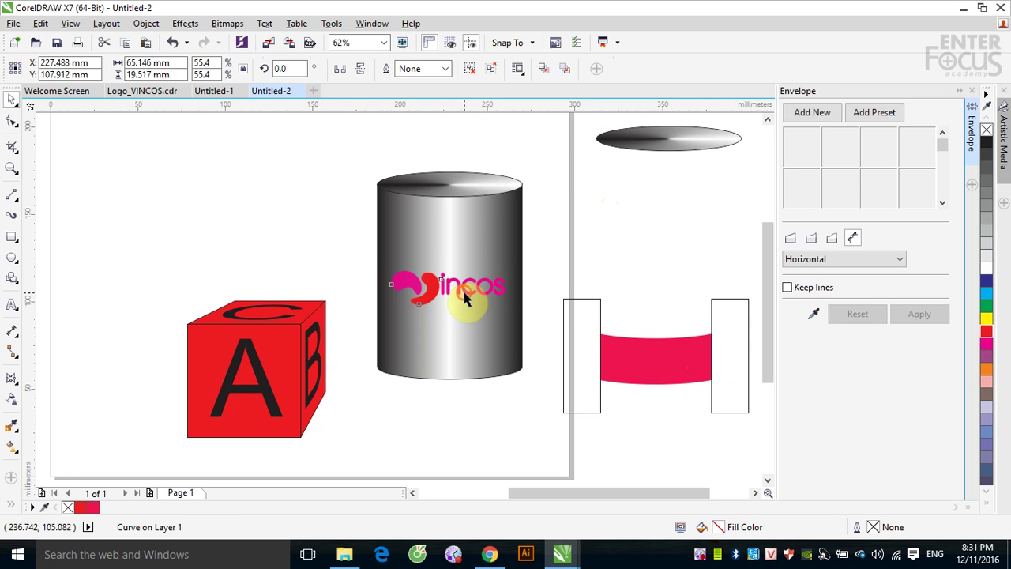
click(812, 315)
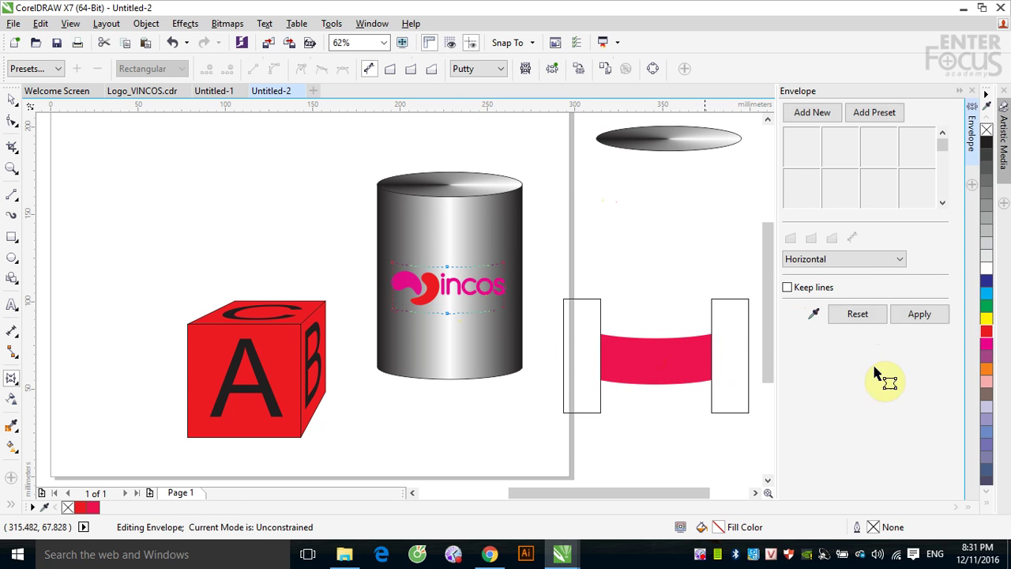
click(919, 313)
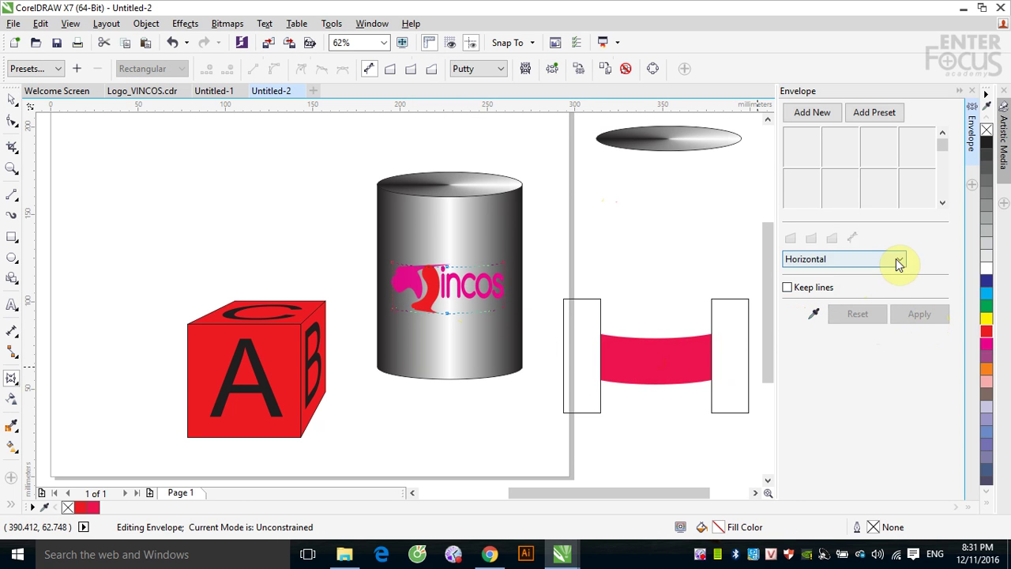
Change the logo envelope's mapping mode to Vertical, apply it and deselect the logo
click(897, 259)
click(849, 311)
click(917, 315)
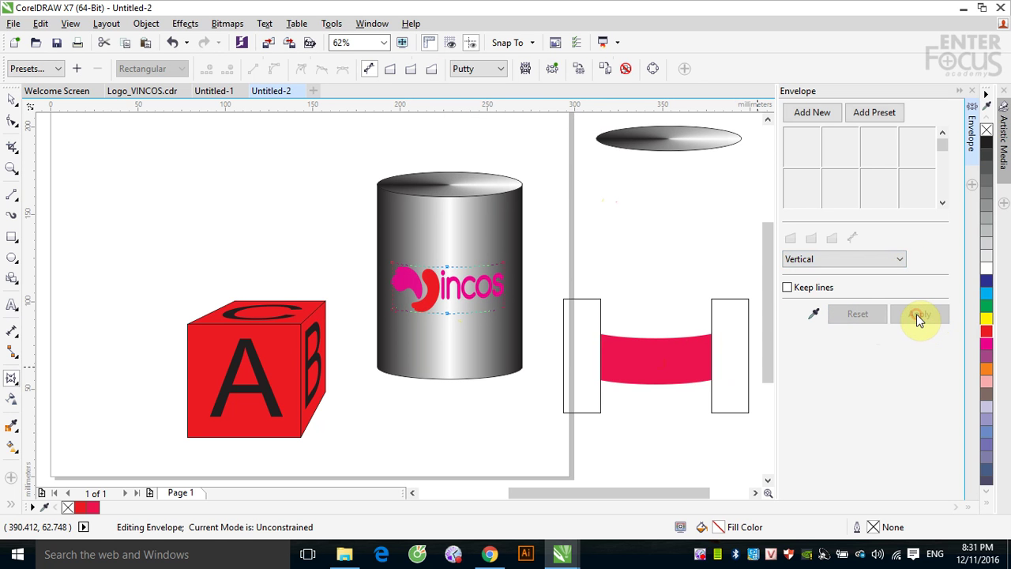
click(13, 105)
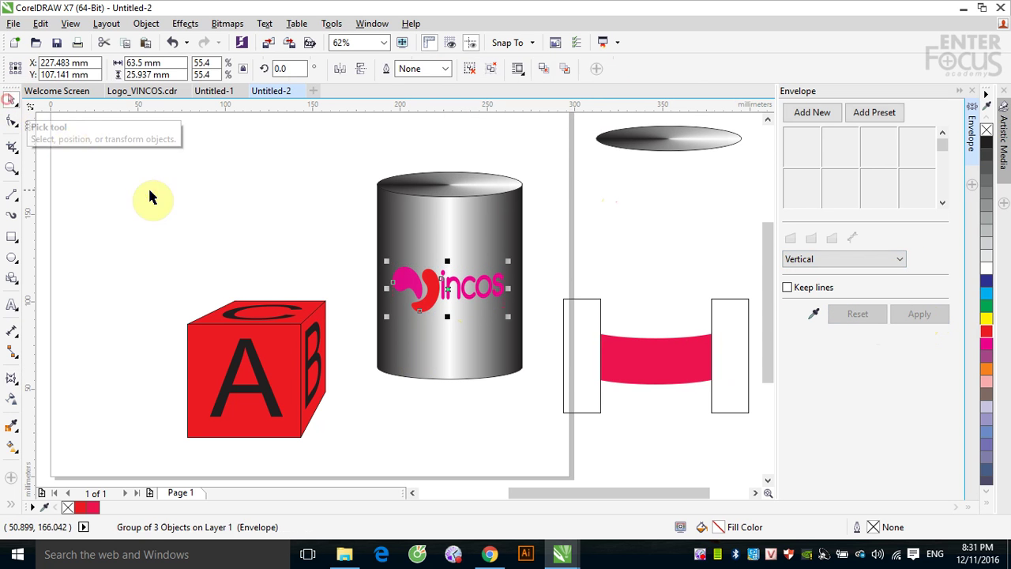
click(591, 358)
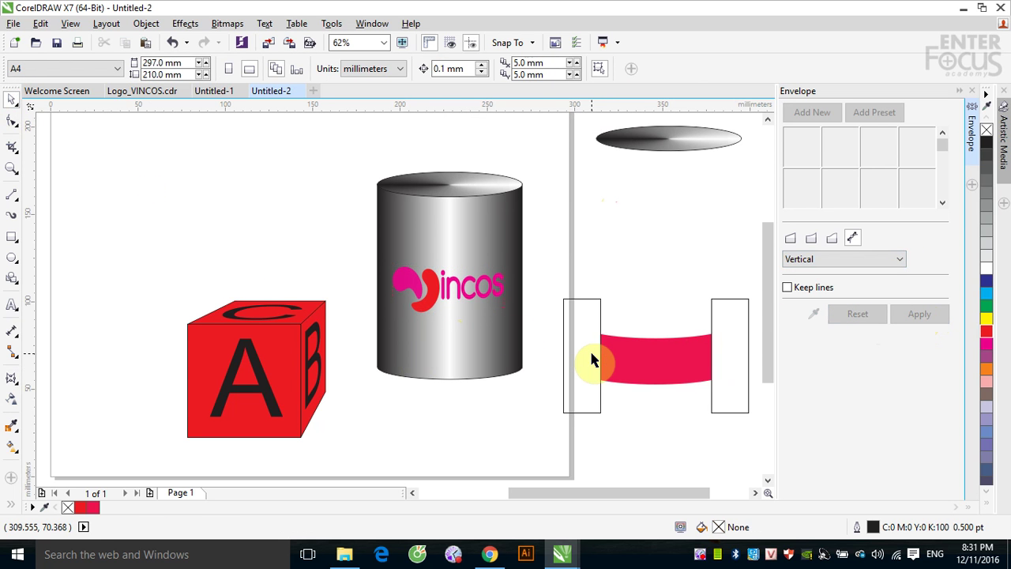